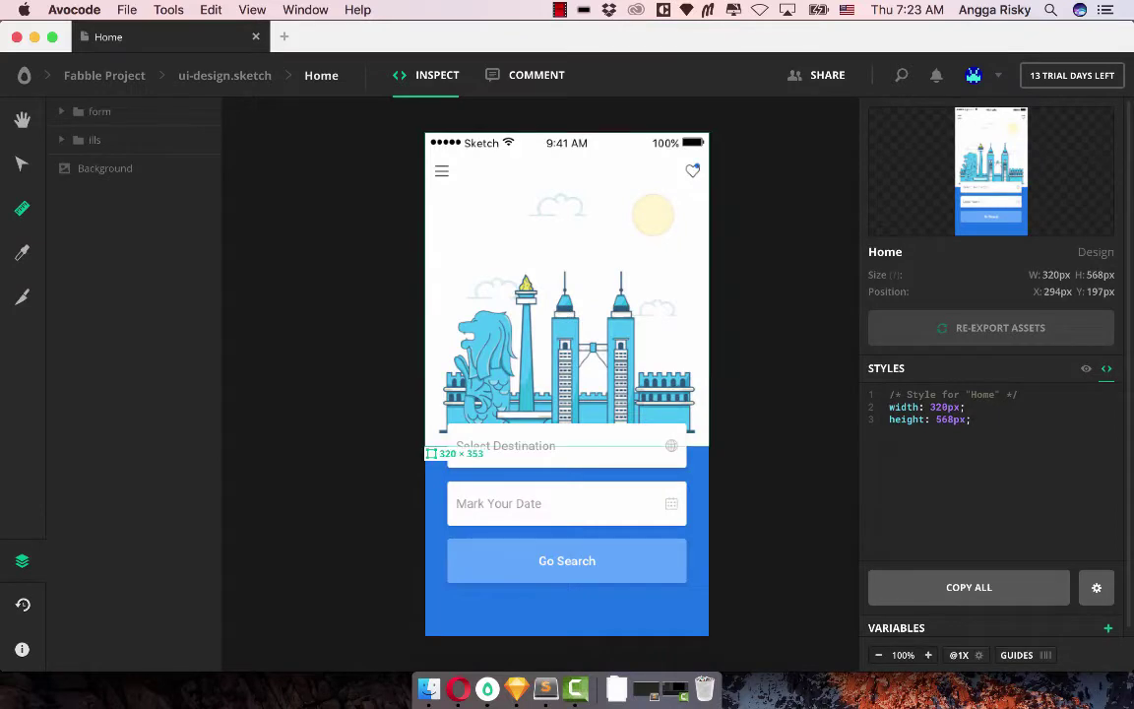
Zoom the Home artboard out and back in with the inspector's zoom buttons to reach 80%
{"action": "left_click", "coordinate": [878, 654]}
{"action": "left_click", "coordinate": [927, 655]}
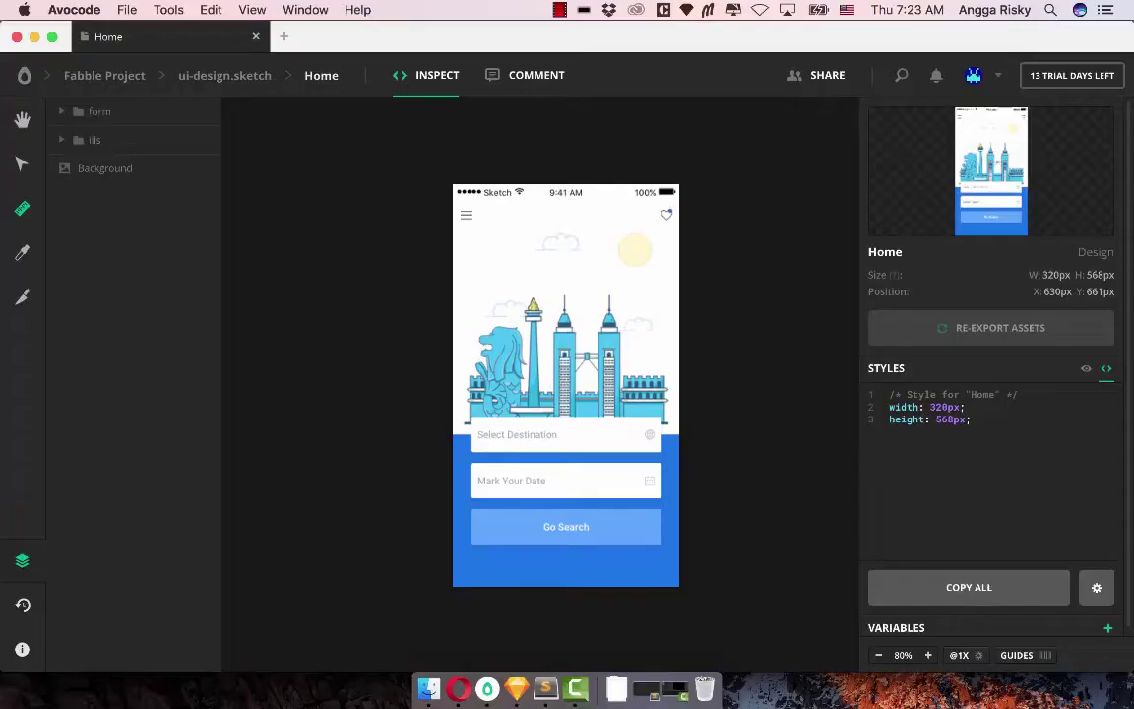
Apply the 100% zoom level to the Home artboard
{"action": "key", "text": "Return"}
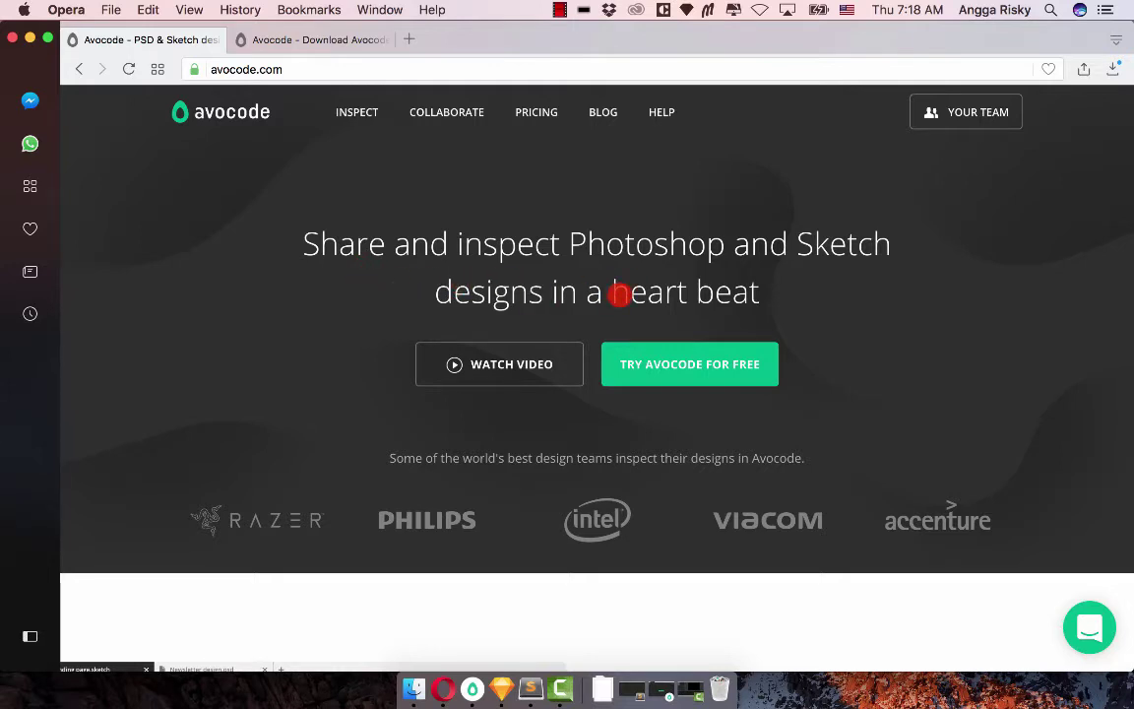
{"action": "scroll", "coordinate": [839, 287], "scroll_direction": "down", "scroll_amount": 3}
{"action": "scroll", "coordinate": [839, 287], "scroll_direction": "down", "scroll_amount": 1}
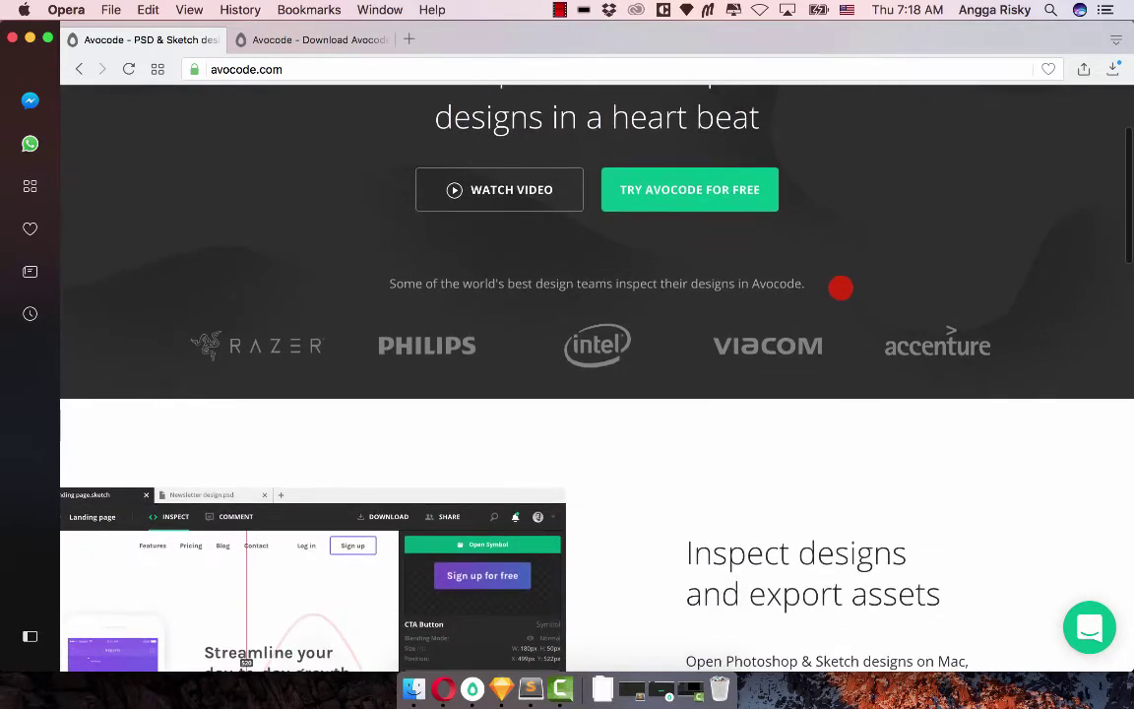
{"action": "scroll", "coordinate": [839, 286], "scroll_direction": "down", "scroll_amount": 1}
{"action": "scroll", "coordinate": [839, 287], "scroll_direction": "down", "scroll_amount": 2}
{"action": "scroll", "coordinate": [840, 287], "scroll_direction": "down", "scroll_amount": 1}
{"action": "scroll", "coordinate": [840, 287], "scroll_direction": "down", "scroll_amount": 3}
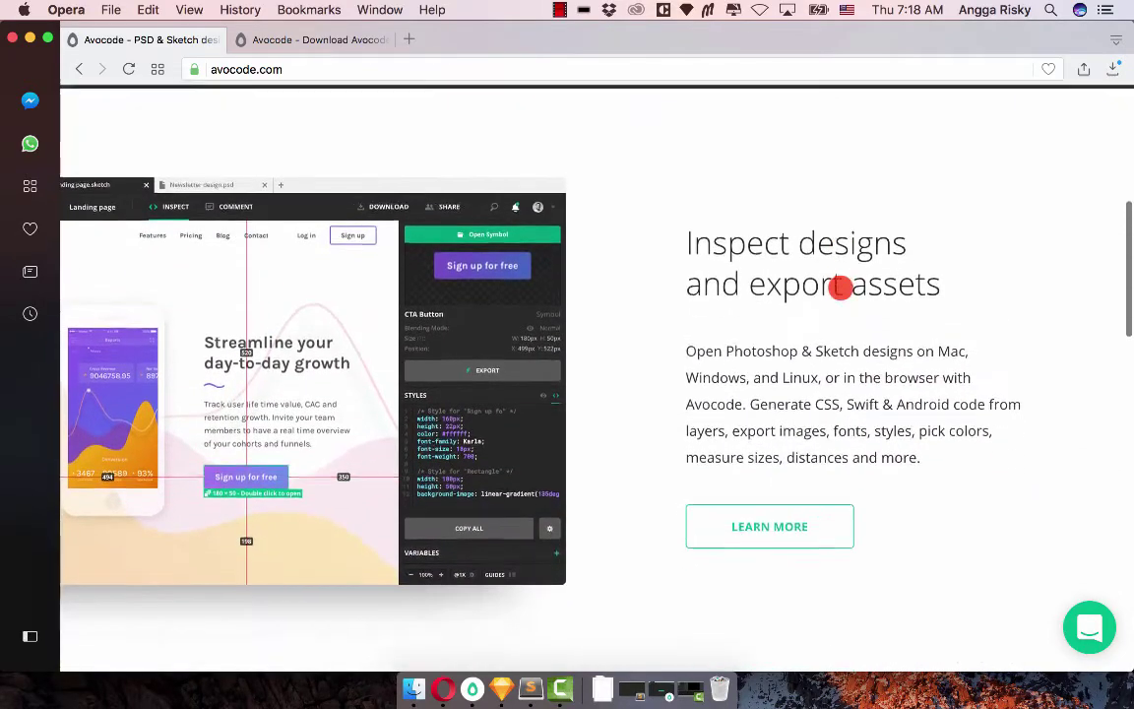
{"action": "scroll", "coordinate": [840, 288], "scroll_direction": "down", "scroll_amount": 8}
{"action": "scroll", "coordinate": [840, 287], "scroll_direction": "down", "scroll_amount": 2}
{"action": "scroll", "coordinate": [840, 287], "scroll_direction": "down", "scroll_amount": 1}
{"action": "scroll", "coordinate": [839, 287], "scroll_direction": "down", "scroll_amount": 1}
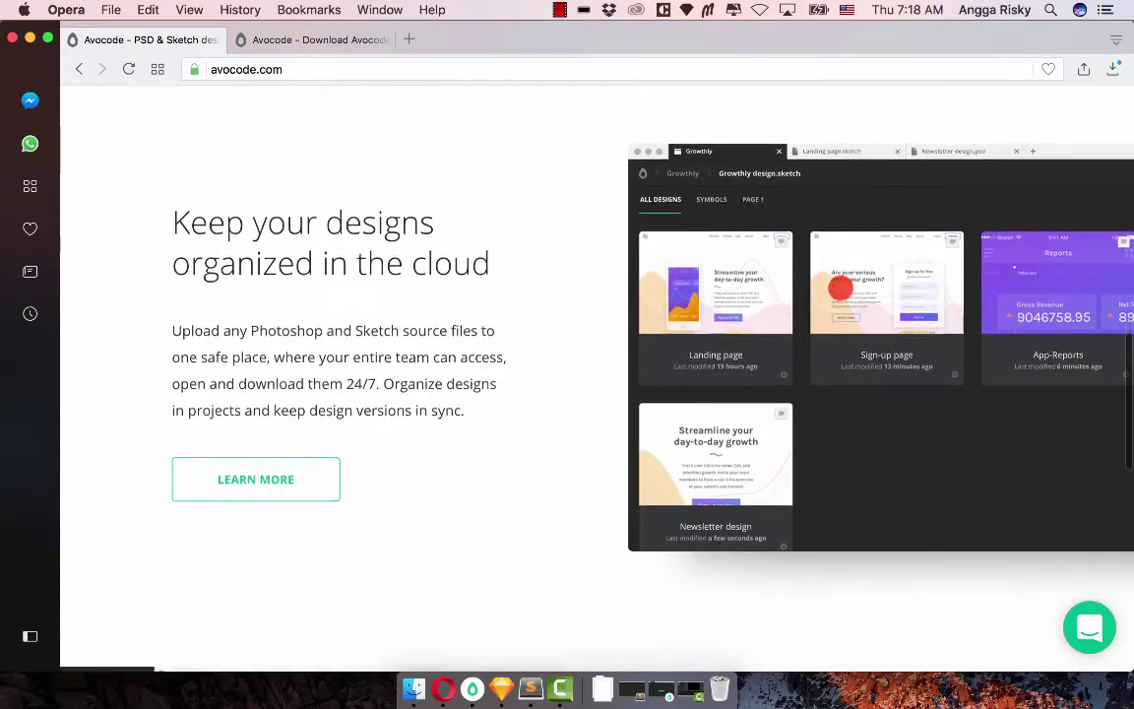
{"action": "scroll", "coordinate": [839, 288], "scroll_direction": "down", "scroll_amount": 1}
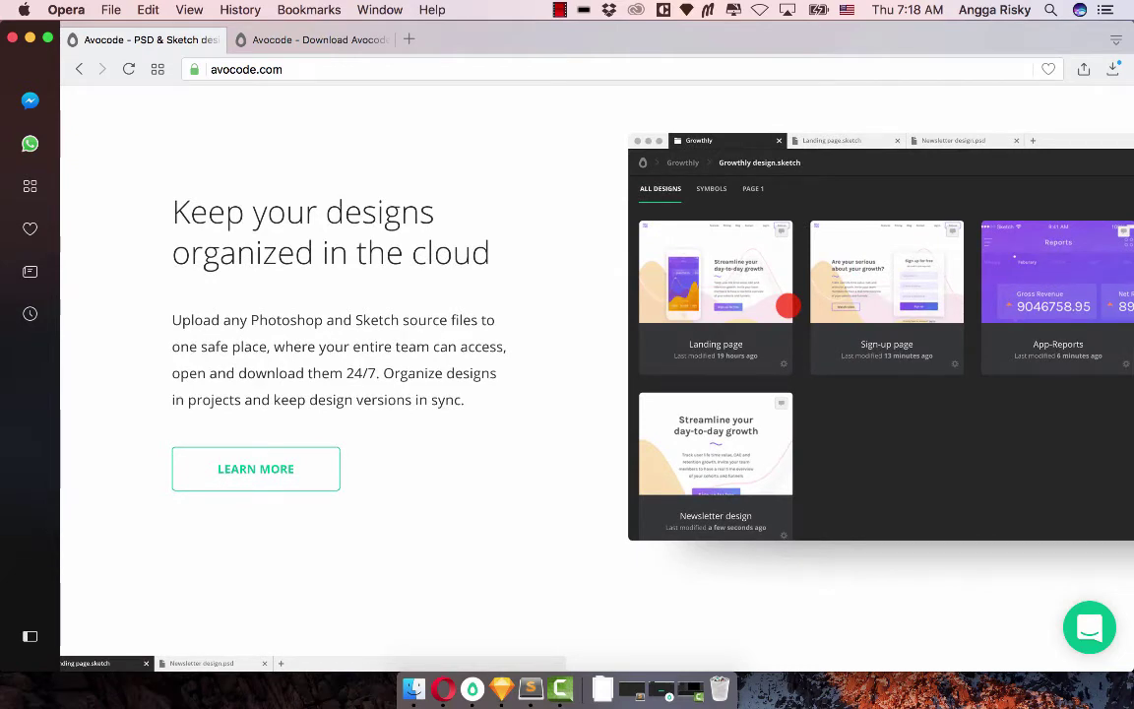
{"action": "scroll", "coordinate": [788, 306], "scroll_direction": "down", "scroll_amount": 1}
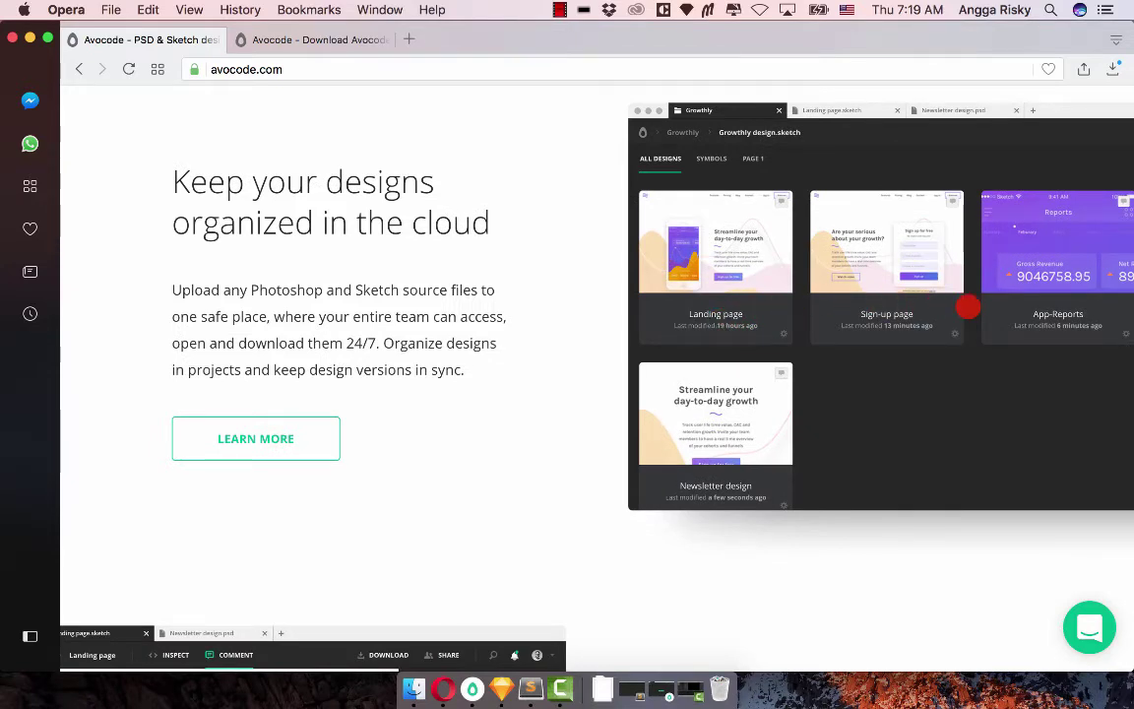
{"action": "scroll", "coordinate": [967, 307], "scroll_direction": "down", "scroll_amount": 1}
{"action": "scroll", "coordinate": [967, 307], "scroll_direction": "down", "scroll_amount": 2}
{"action": "scroll", "coordinate": [967, 307], "scroll_direction": "down", "scroll_amount": 1}
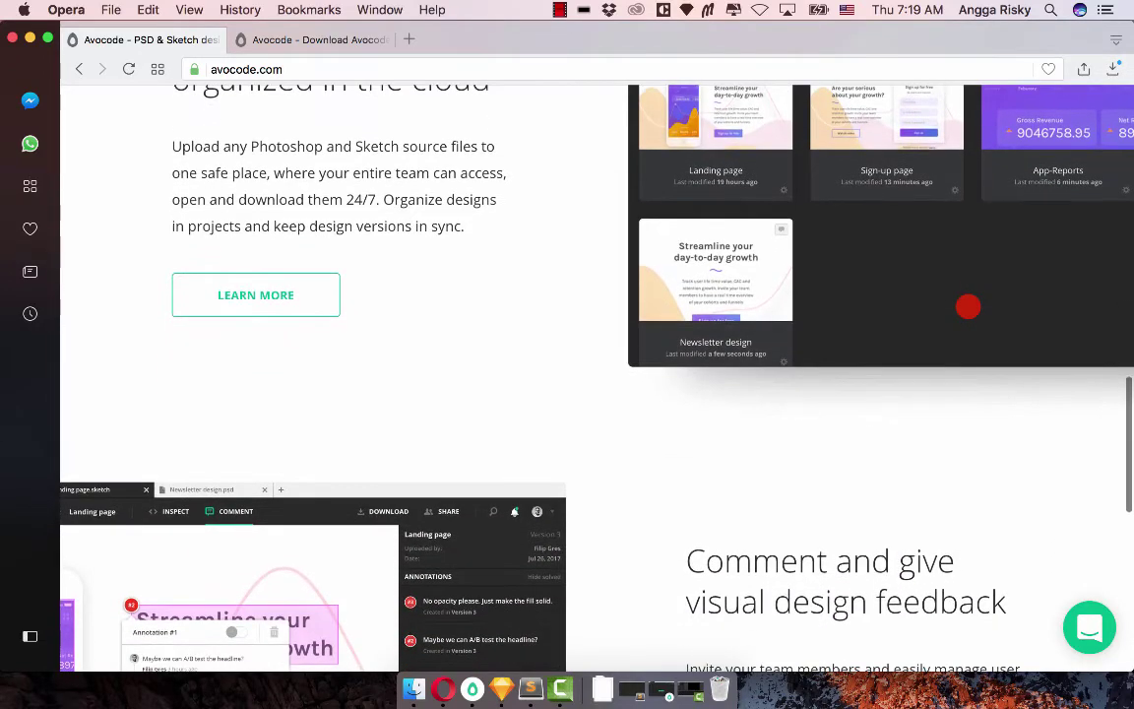
{"action": "scroll", "coordinate": [968, 307], "scroll_direction": "down", "scroll_amount": 5}
{"action": "scroll", "coordinate": [967, 307], "scroll_direction": "down", "scroll_amount": 1}
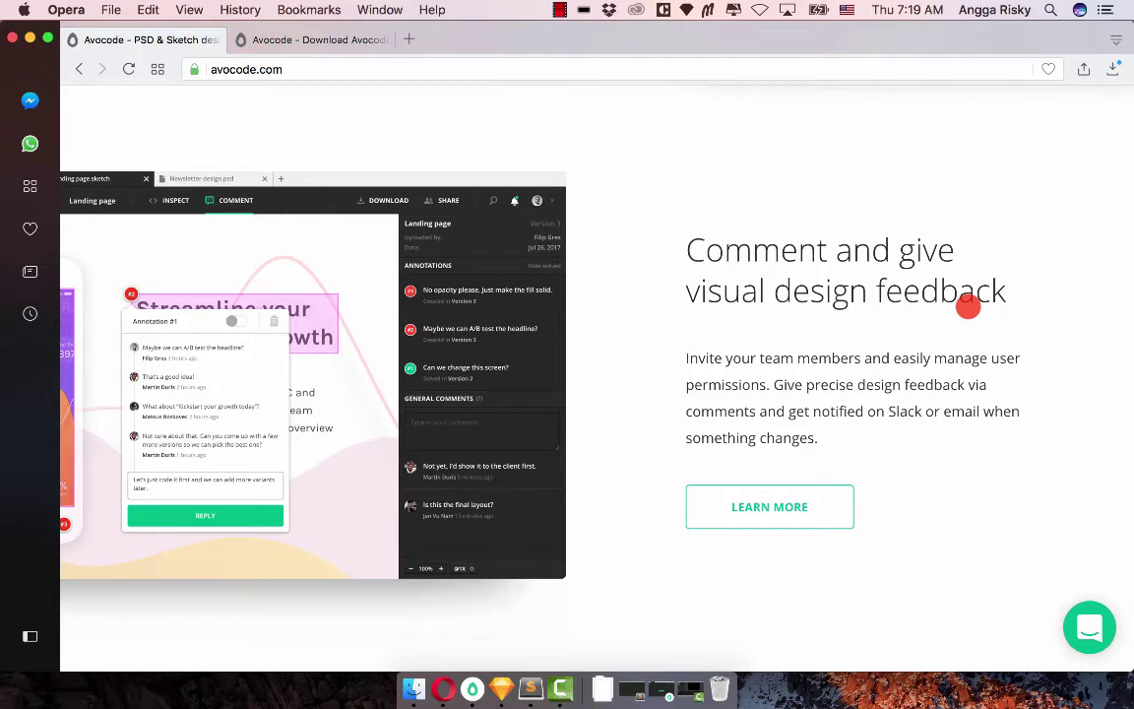
{"action": "double_click", "coordinate": [755, 255]}
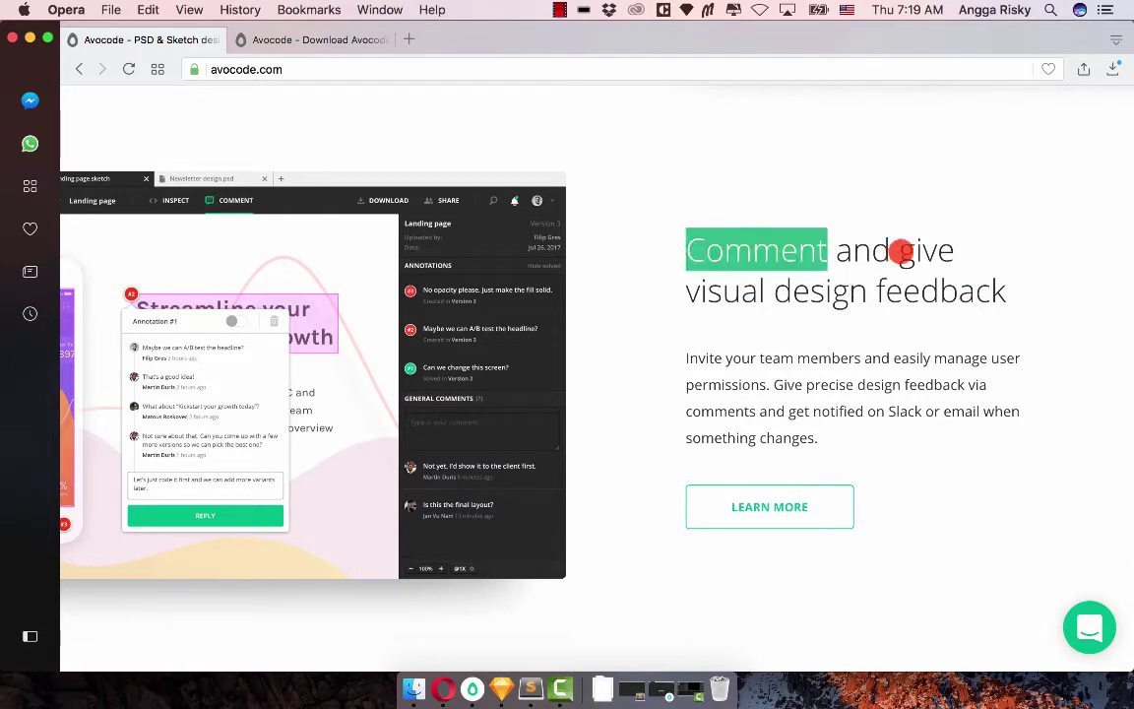
{"action": "double_click", "coordinate": [848, 292]}
{"action": "double_click", "coordinate": [933, 299]}
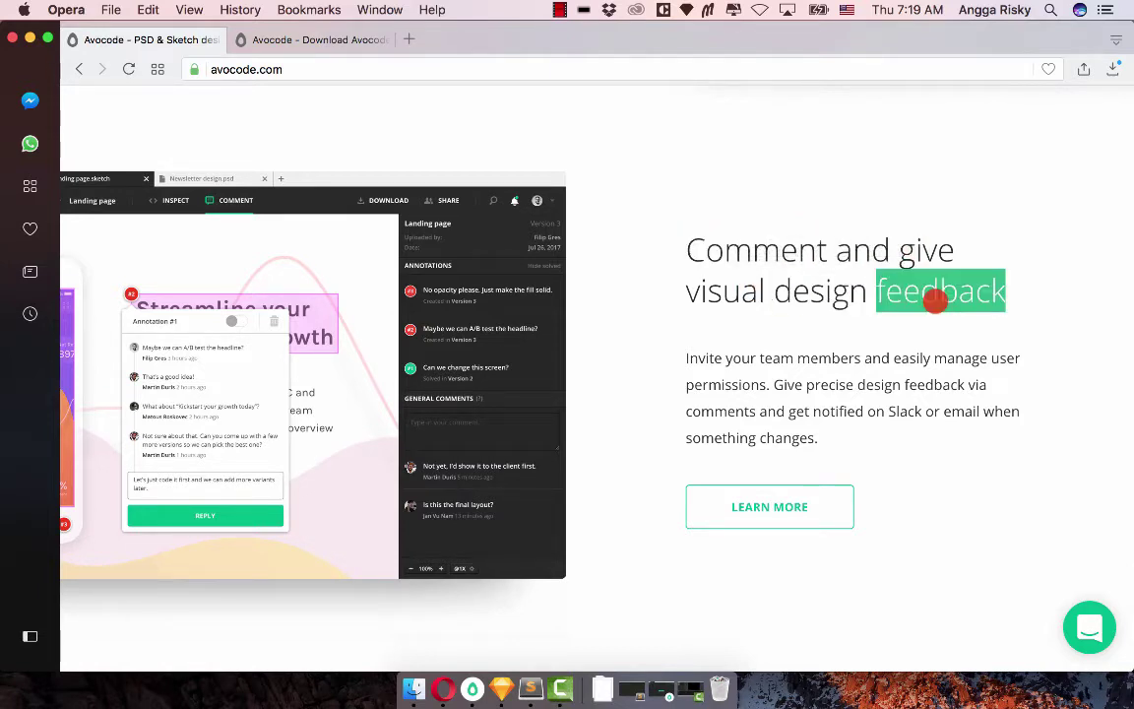
{"action": "scroll", "coordinate": [698, 339], "scroll_direction": "down", "scroll_amount": 1}
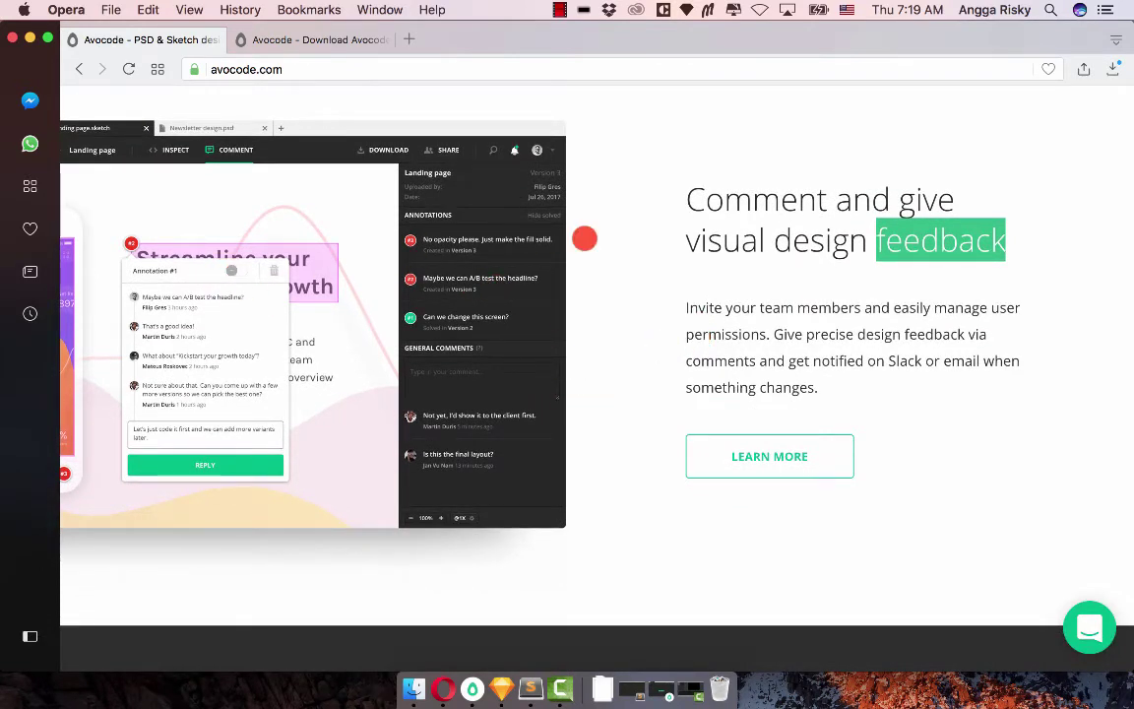
{"action": "scroll", "coordinate": [585, 238], "scroll_direction": "down", "scroll_amount": 5}
{"action": "scroll", "coordinate": [585, 238], "scroll_direction": "up", "scroll_amount": 15}
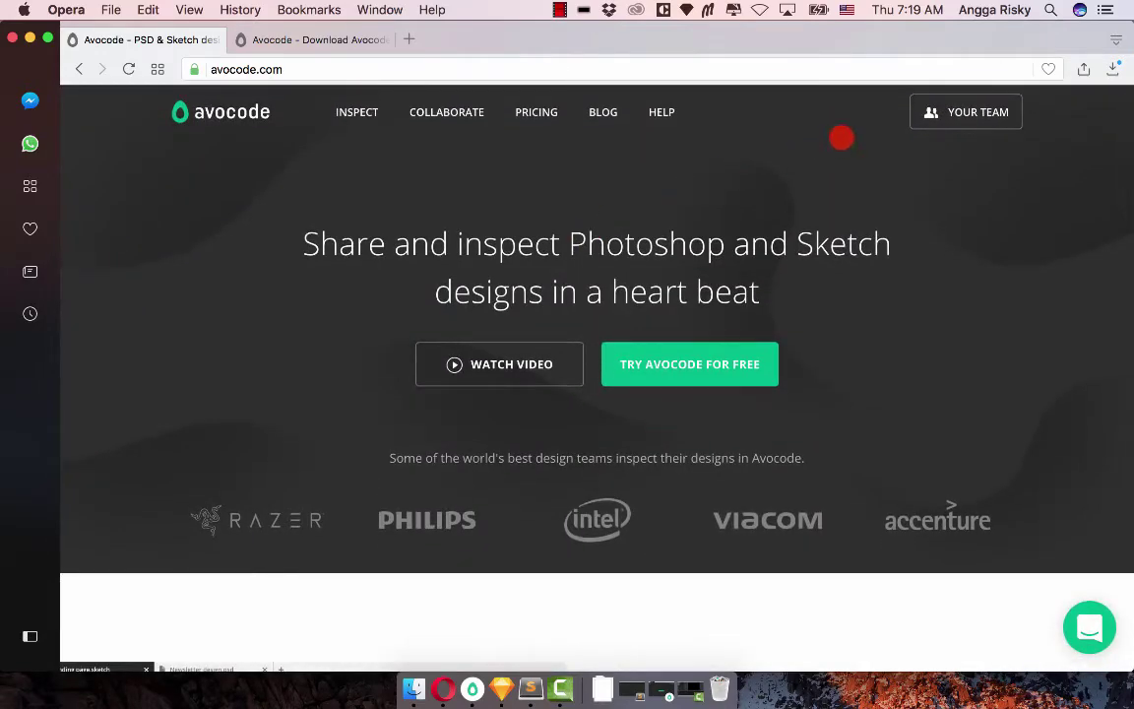
Open the team's projects in the web app from the YOUR TEAM list, glancing at account options
{"action": "left_click", "coordinate": [944, 113]}
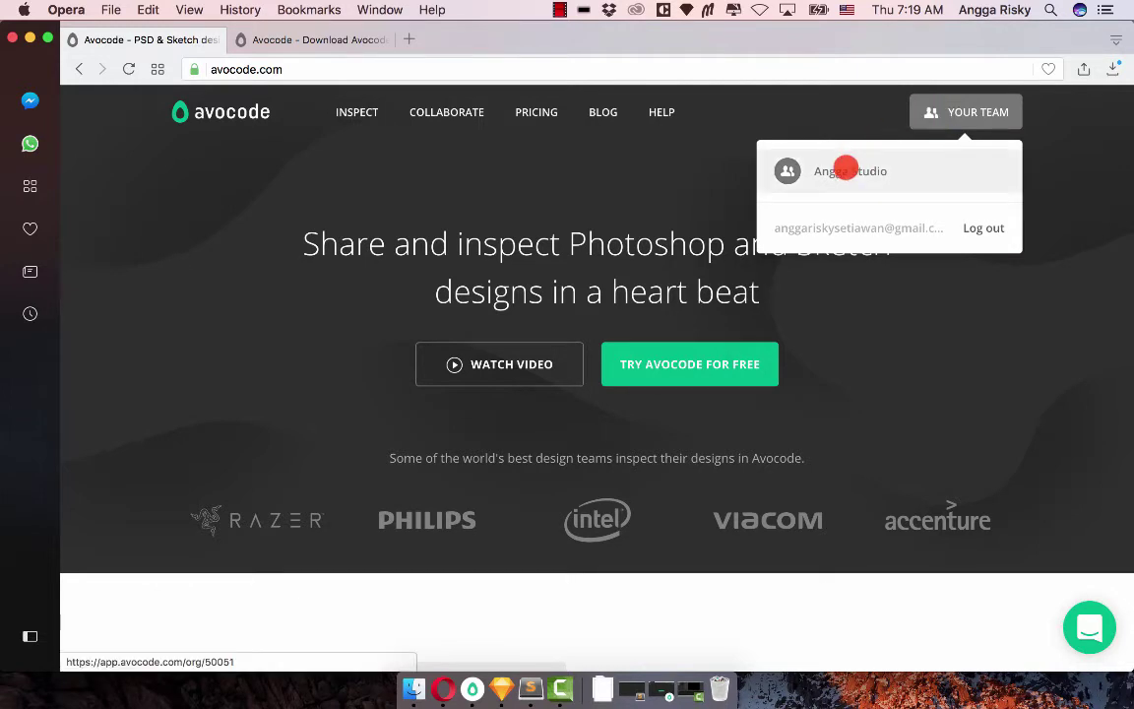
{"action": "left_click", "coordinate": [846, 169]}
{"action": "key", "text": "shift+super+2"}
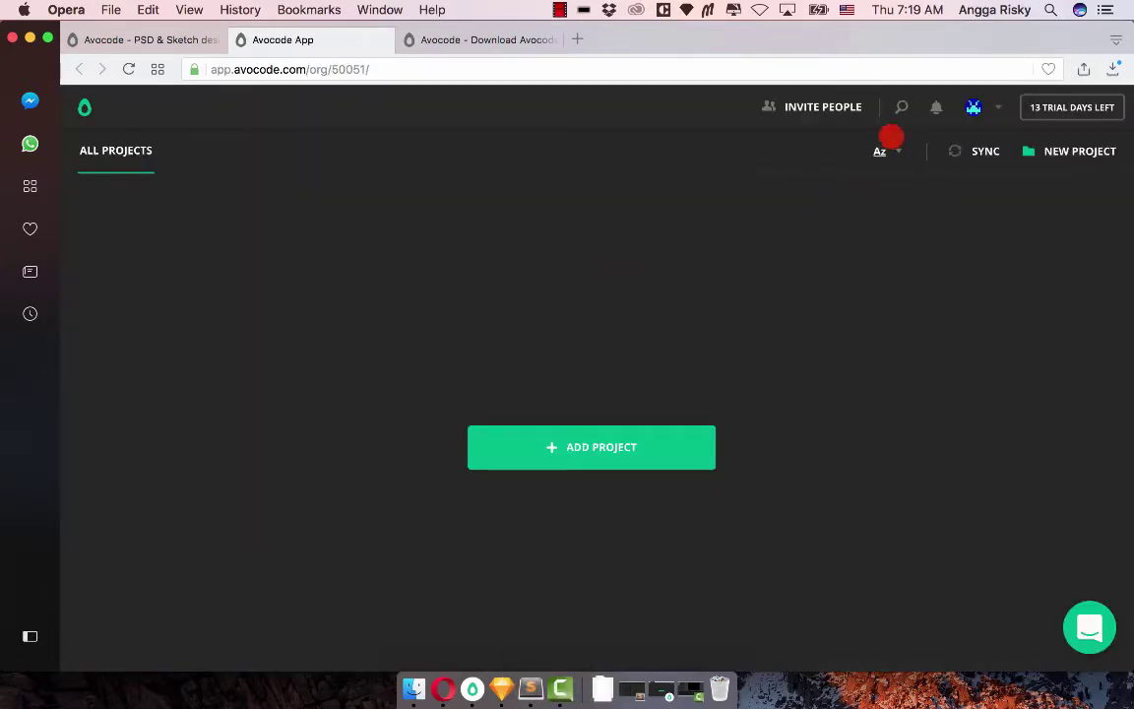
{"action": "left_click", "coordinate": [996, 108]}
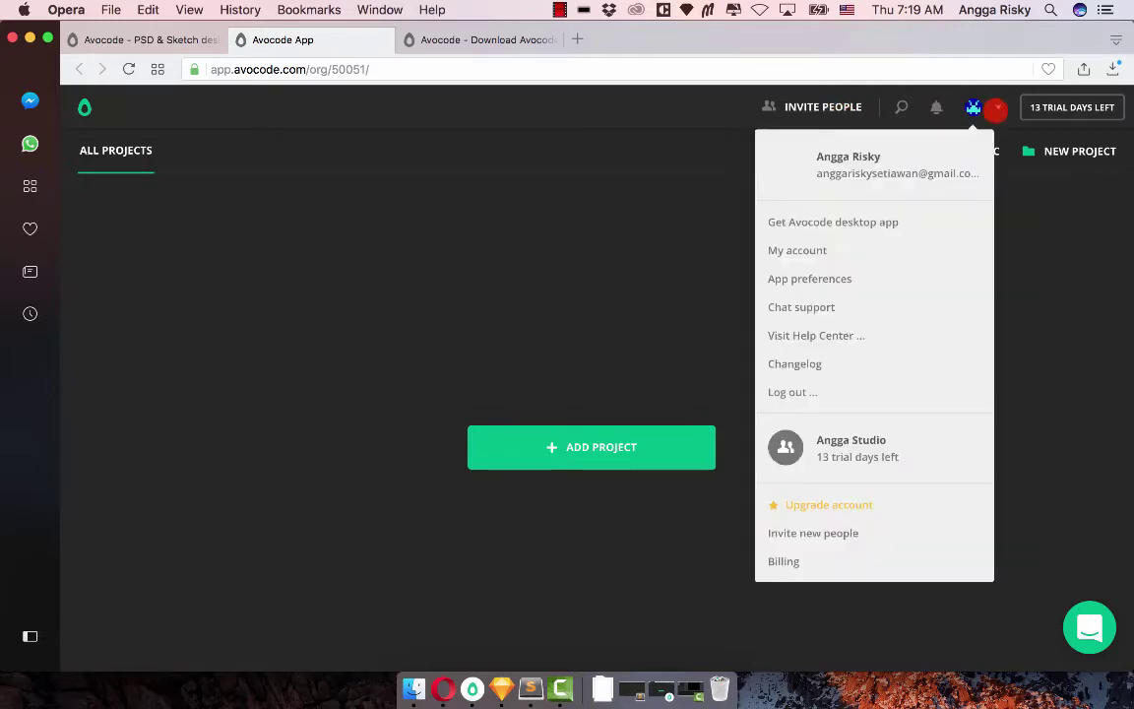
{"action": "left_click", "coordinate": [608, 275]}
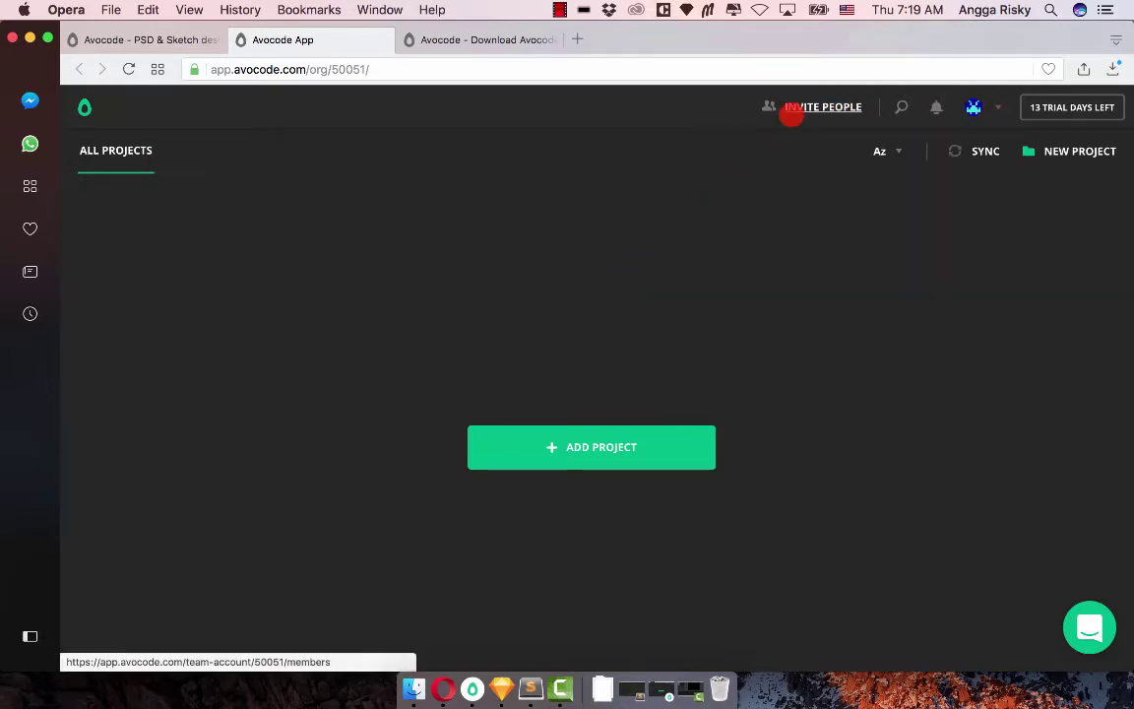
Check the invite page's member roles, keep Full member, and return to All Projects
{"action": "left_click", "coordinate": [804, 107]}
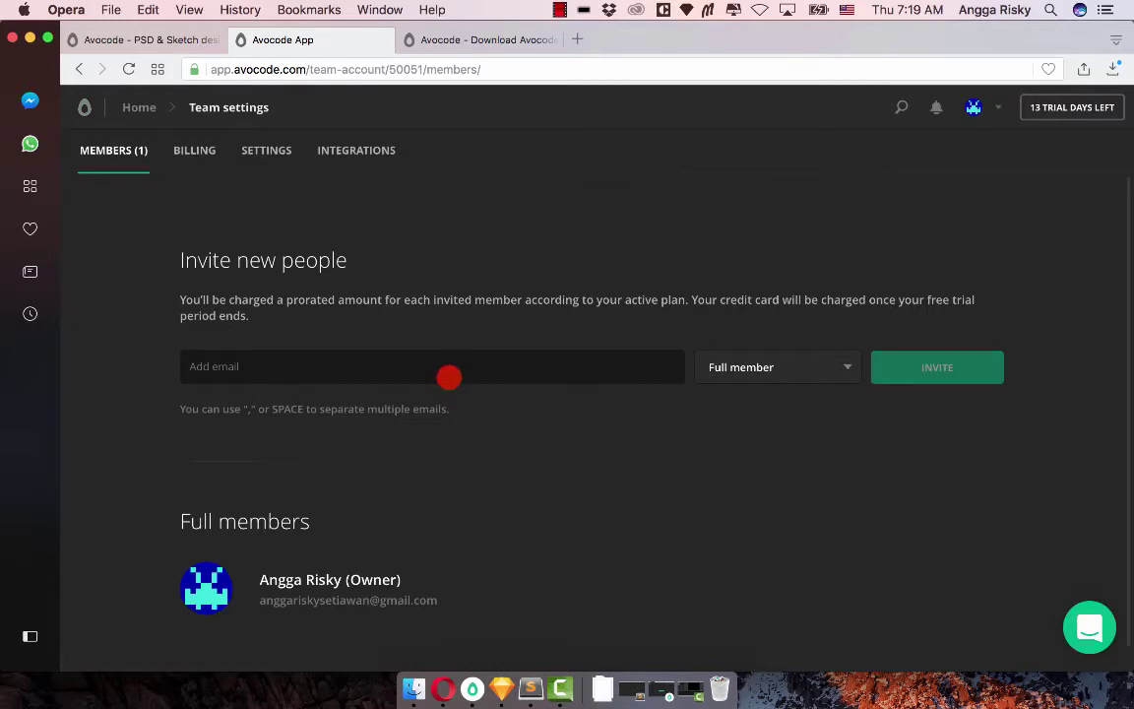
{"action": "left_click", "coordinate": [733, 365]}
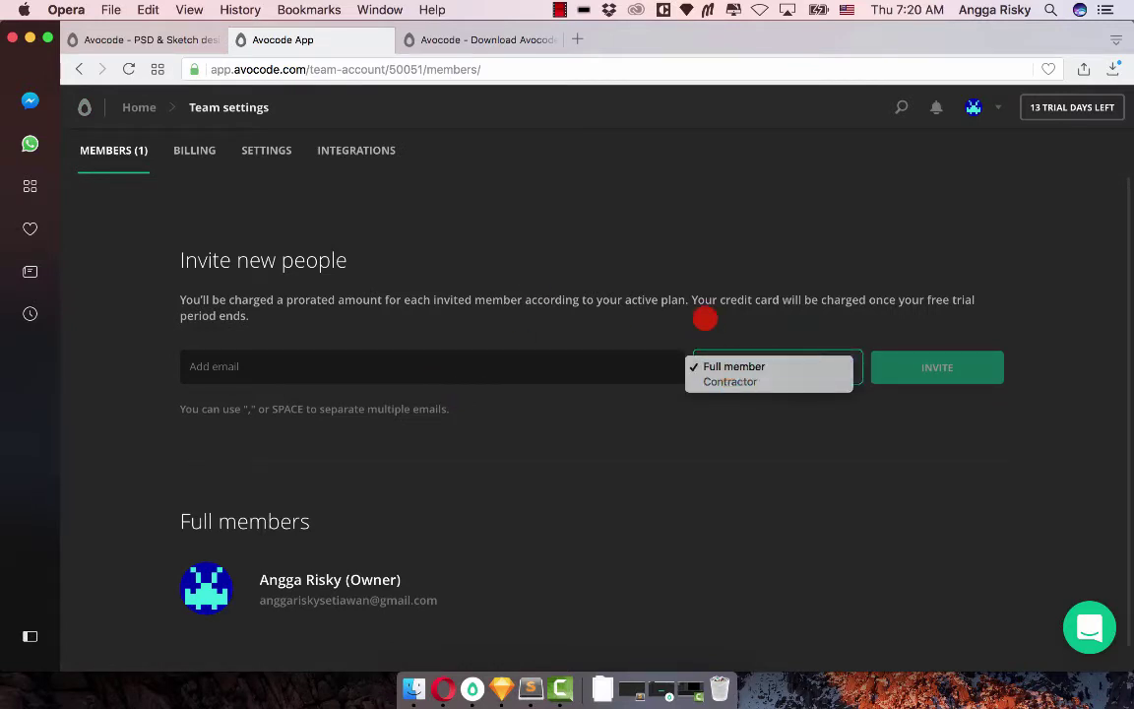
{"action": "left_click", "coordinate": [705, 318]}
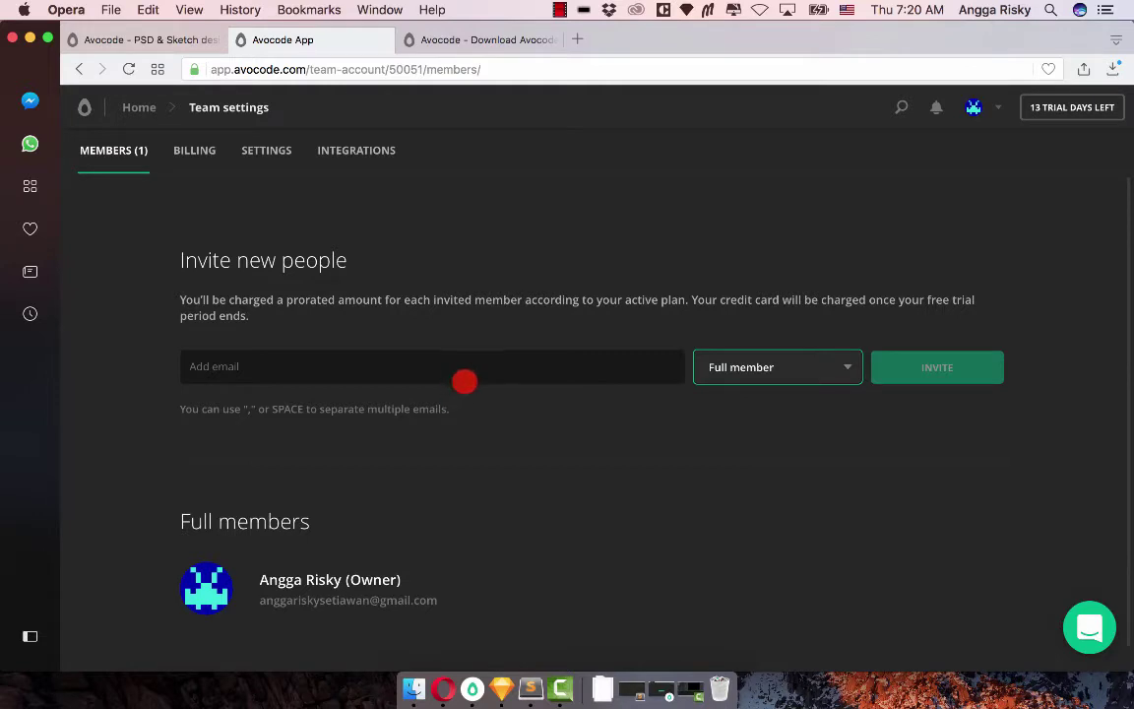
{"action": "left_click", "coordinate": [146, 108]}
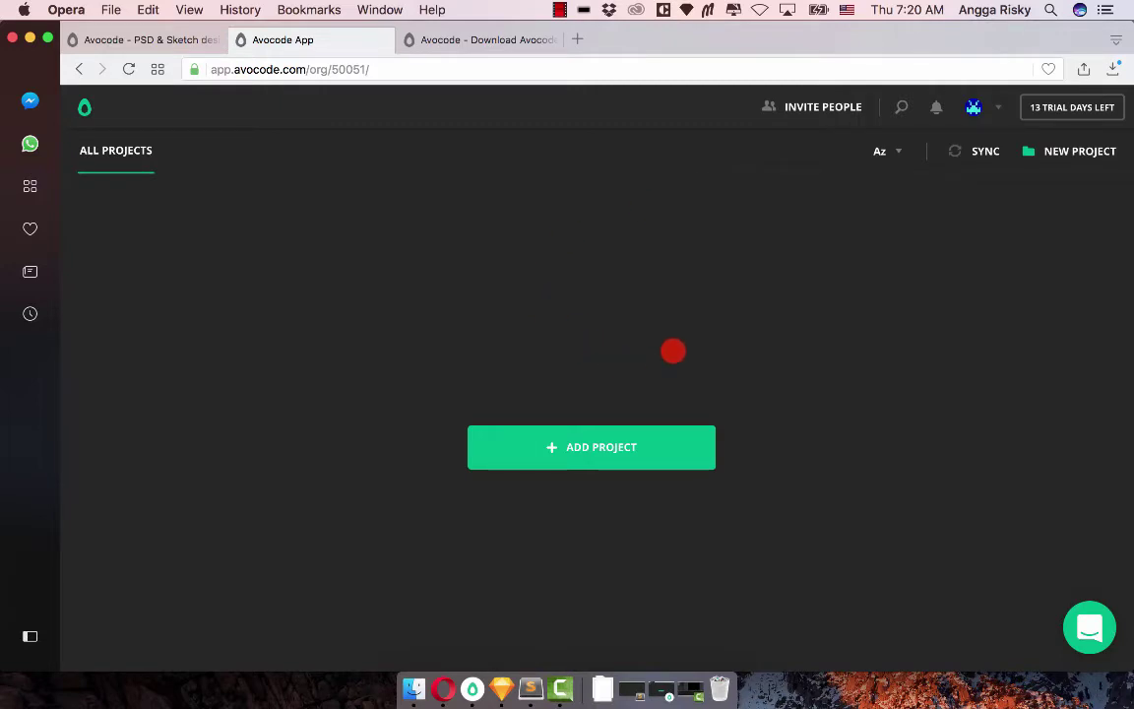
Start a new project named Fabble Project
{"action": "left_click", "coordinate": [588, 448]}
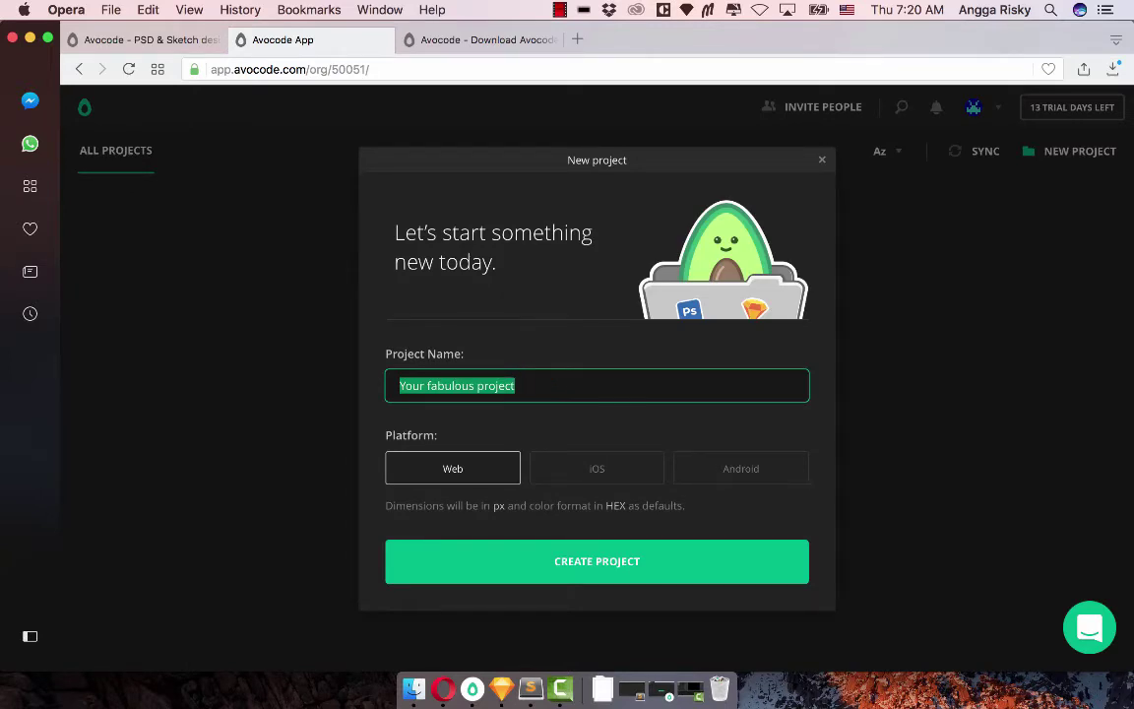
{"action": "type", "text": "Fabble Project"}
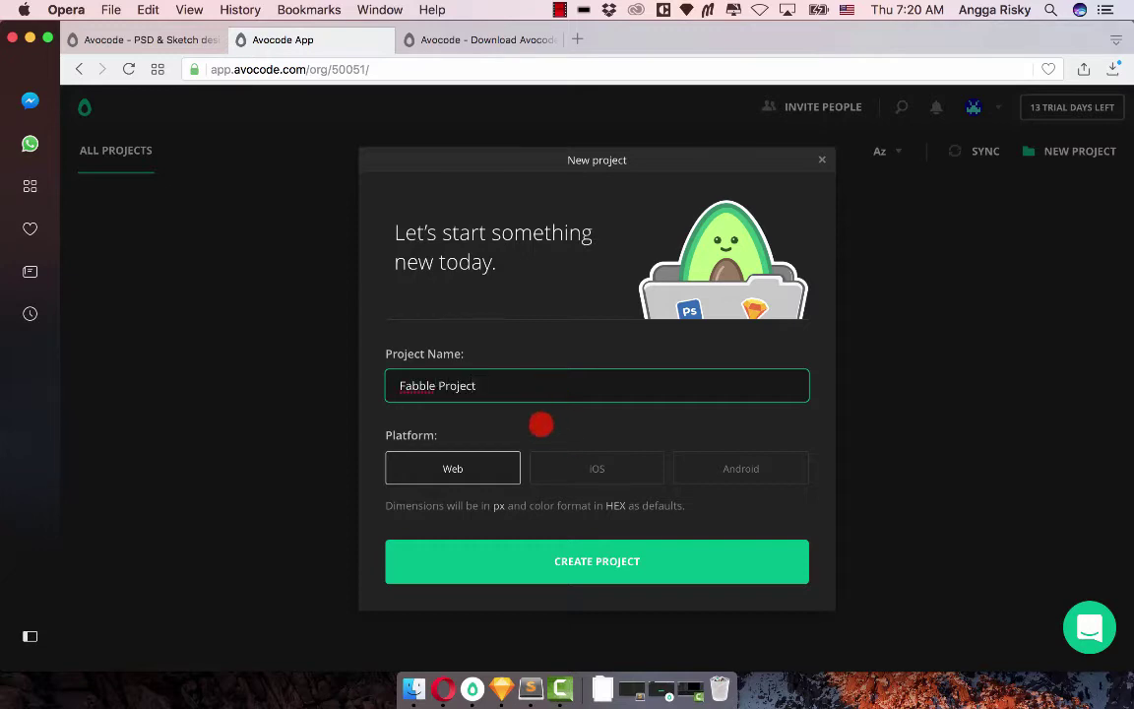
{"action": "left_click", "coordinate": [542, 424]}
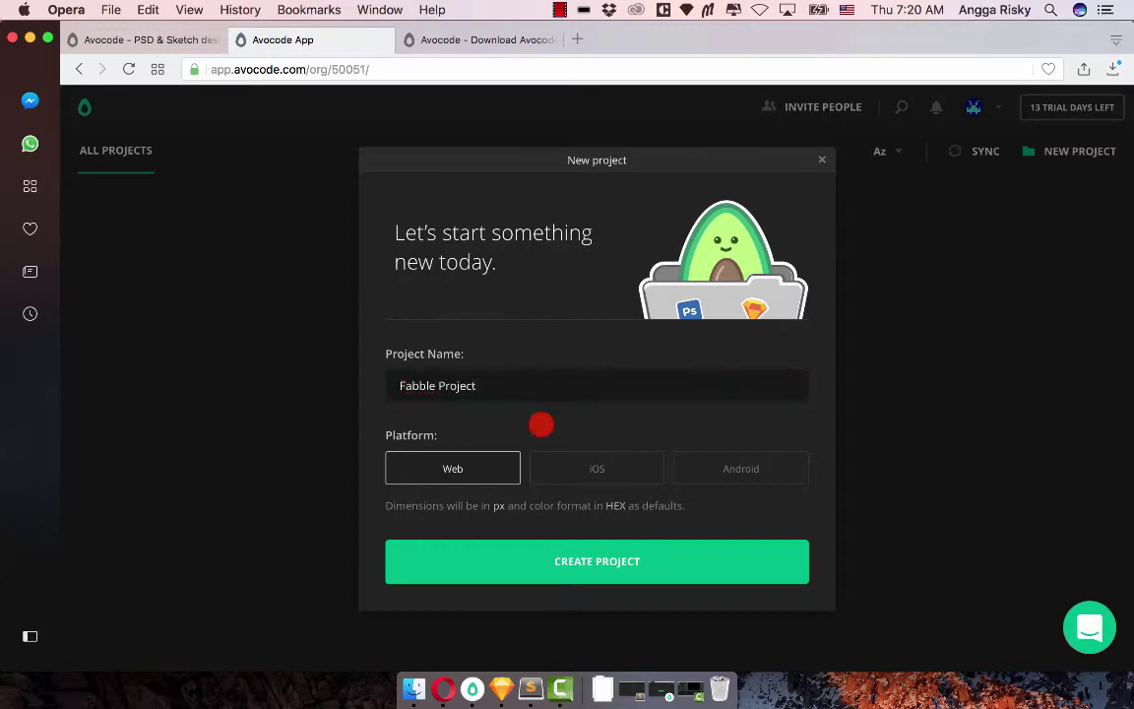
Set the project platform to iOS after trying Android and Web, then launch Sketch
{"action": "left_click", "coordinate": [587, 471]}
{"action": "left_click", "coordinate": [726, 464]}
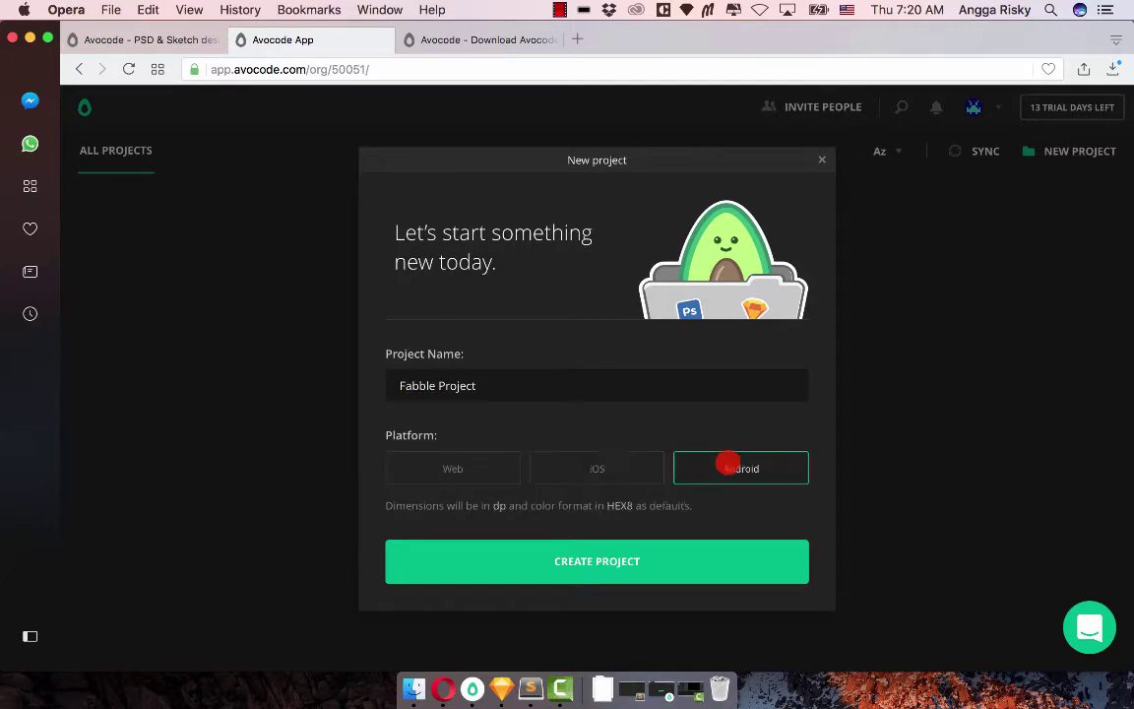
{"action": "left_click", "coordinate": [465, 473]}
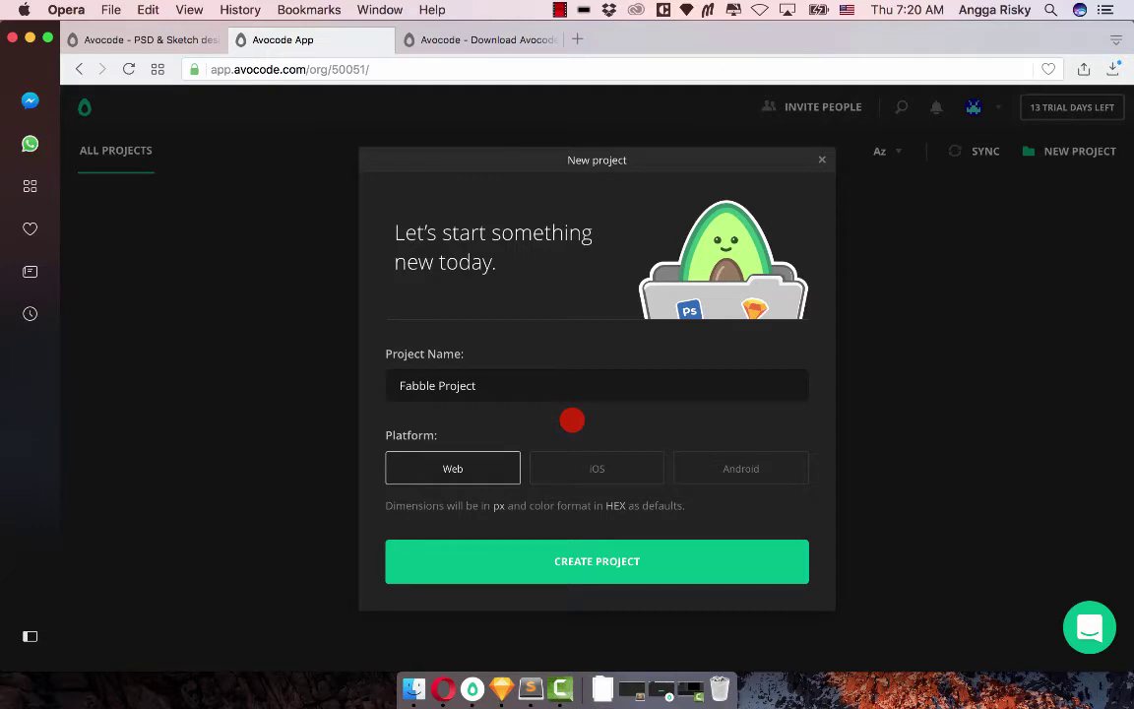
{"action": "left_click", "coordinate": [595, 464]}
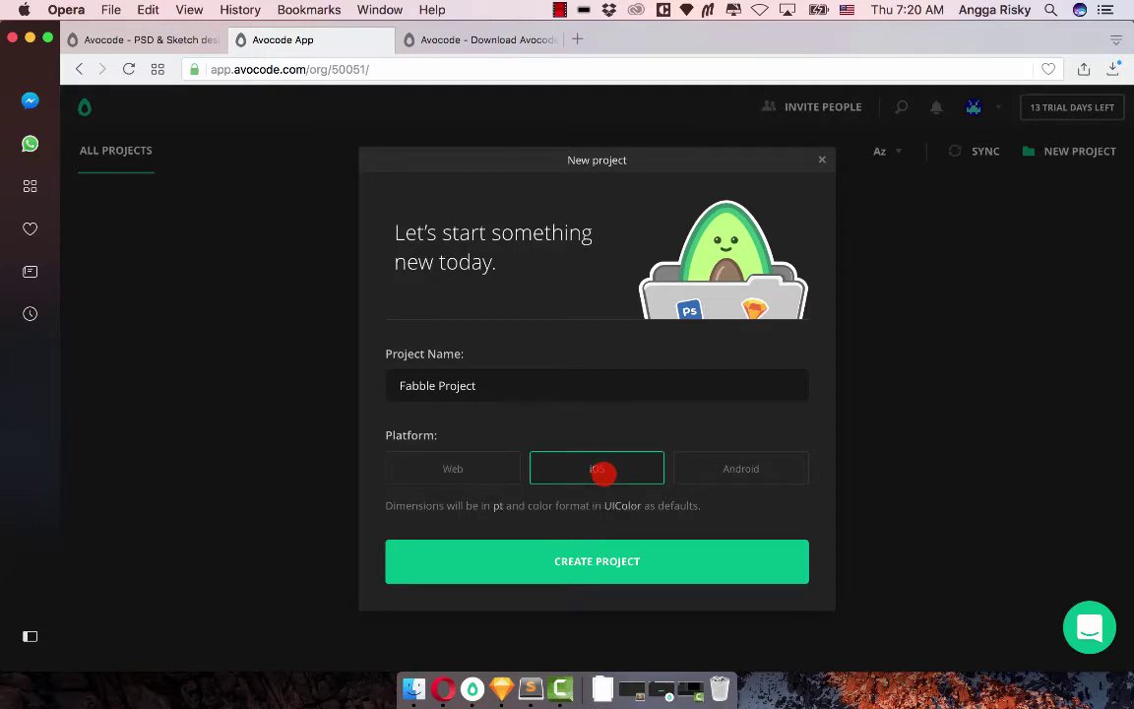
{"action": "left_click", "coordinate": [502, 665]}
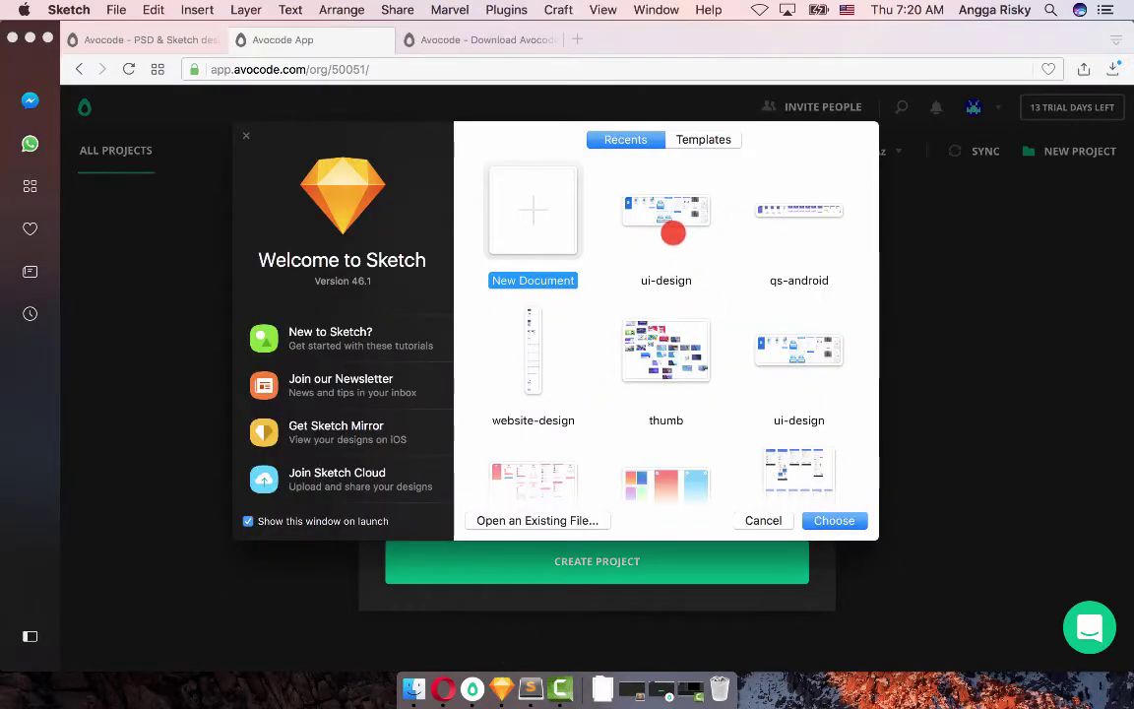
Open the ui-design document in Sketch and scroll across its artboards
{"action": "left_click", "coordinate": [671, 222]}
{"action": "double_click", "coordinate": [670, 221]}
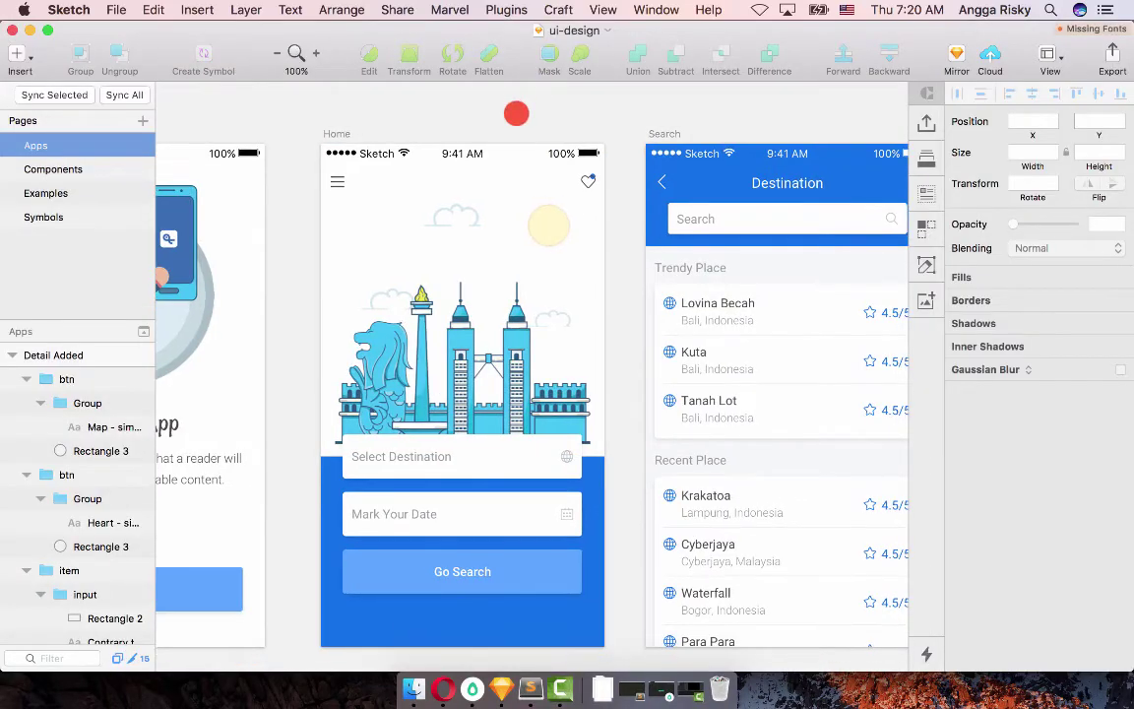
{"action": "scroll", "coordinate": [532, 384], "scroll_direction": "left", "scroll_amount": 3}
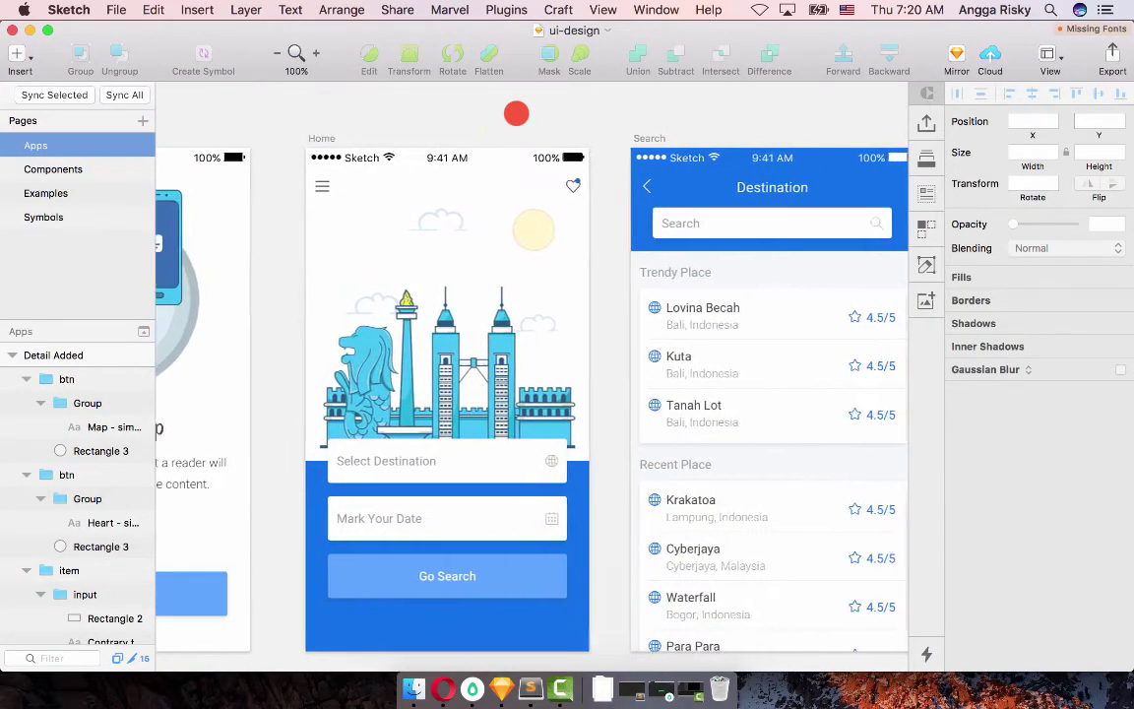
{"action": "scroll", "coordinate": [515, 113], "scroll_direction": "right", "scroll_amount": 5}
{"action": "scroll", "coordinate": [516, 114], "scroll_direction": "right", "scroll_amount": 5}
{"action": "scroll", "coordinate": [516, 113], "scroll_direction": "right", "scroll_amount": 3}
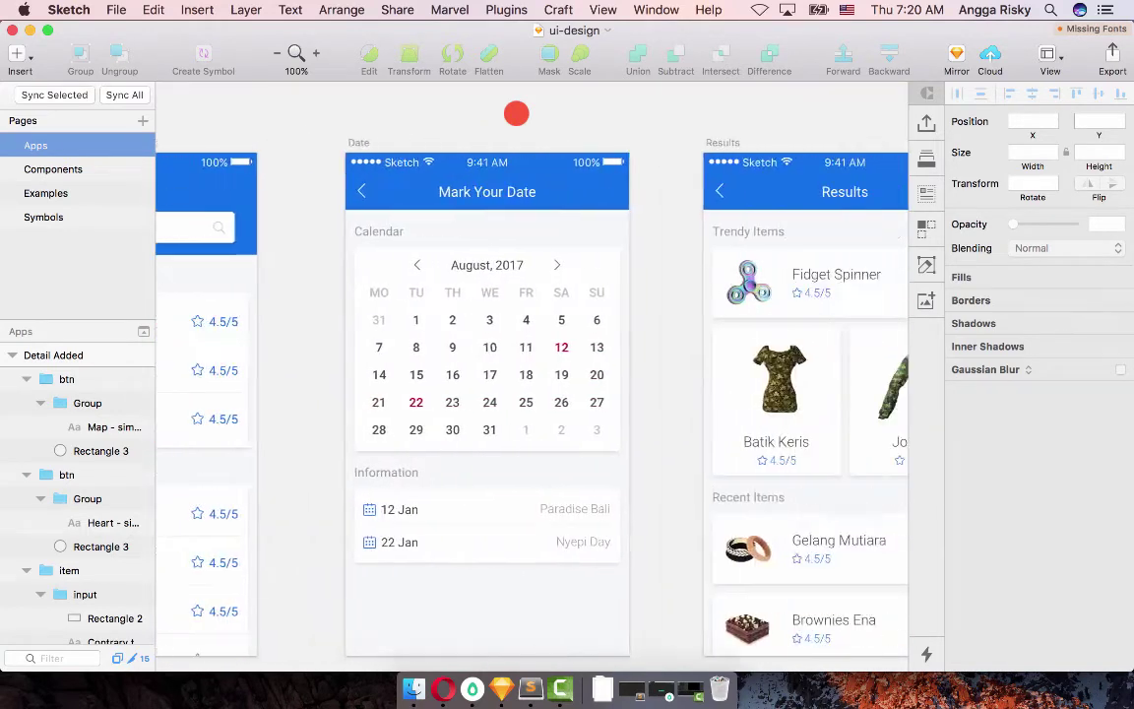
{"action": "scroll", "coordinate": [516, 113], "scroll_direction": "right", "scroll_amount": 2}
Scroll back to the Home artboard and return to the Fabble Project form in the browser
{"action": "scroll", "coordinate": [515, 113], "scroll_direction": "left", "scroll_amount": 1}
{"action": "scroll", "coordinate": [515, 113], "scroll_direction": "left", "scroll_amount": 5}
{"action": "scroll", "coordinate": [516, 113], "scroll_direction": "left", "scroll_amount": 5}
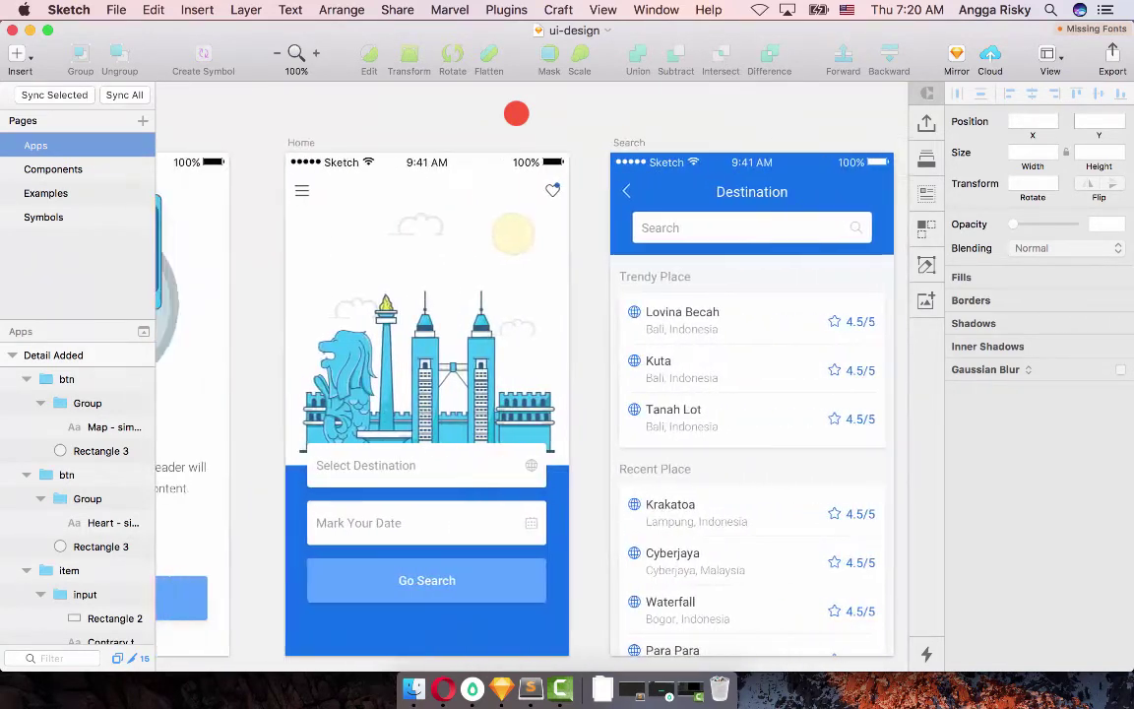
{"action": "scroll", "coordinate": [515, 113], "scroll_direction": "left", "scroll_amount": 1}
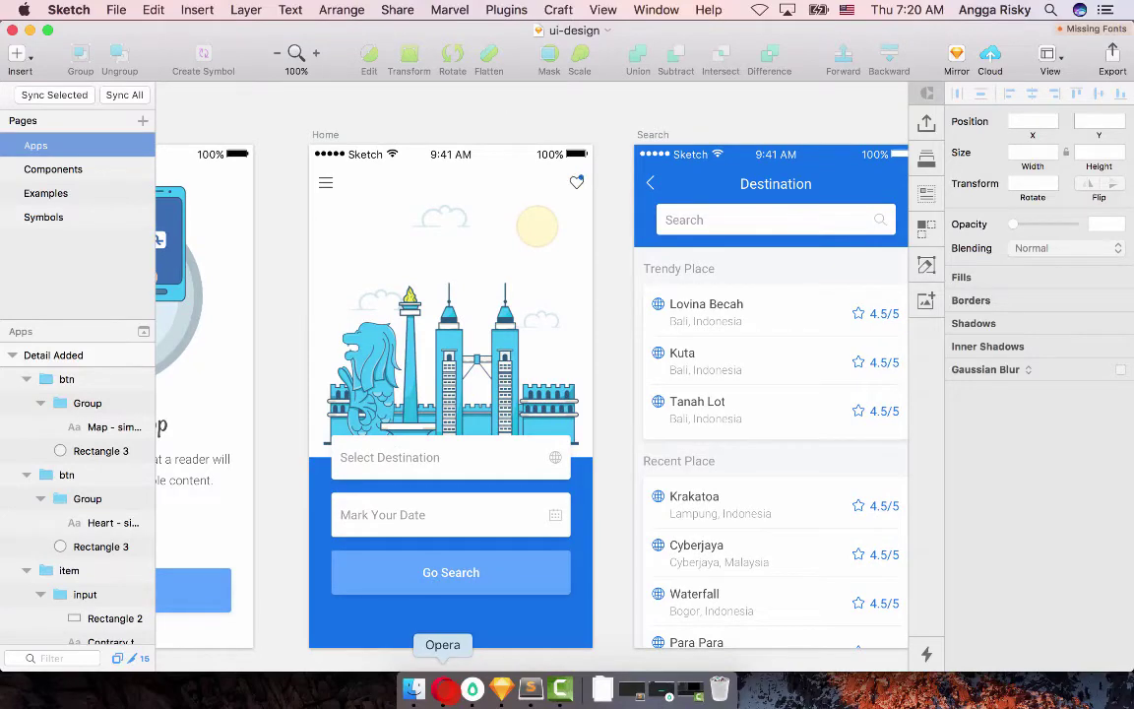
{"action": "left_click", "coordinate": [443, 689]}
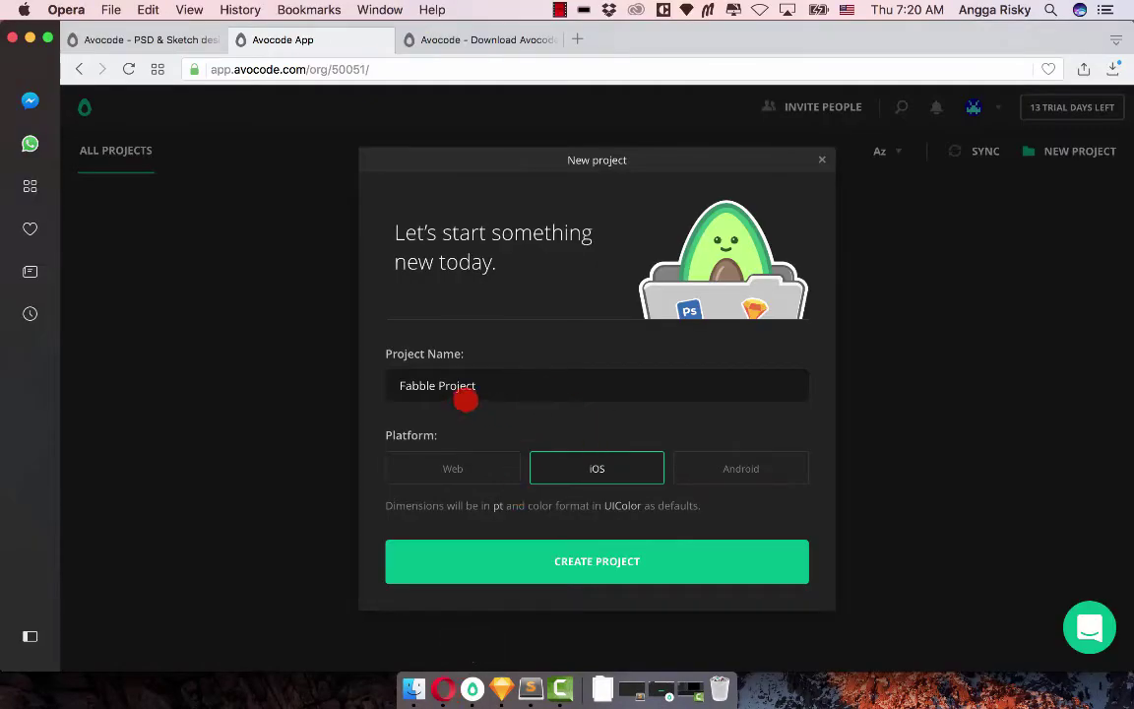
Create the iOS project Fabble Project and view its Sketch upload help and download page
{"action": "left_click", "coordinate": [562, 557]}
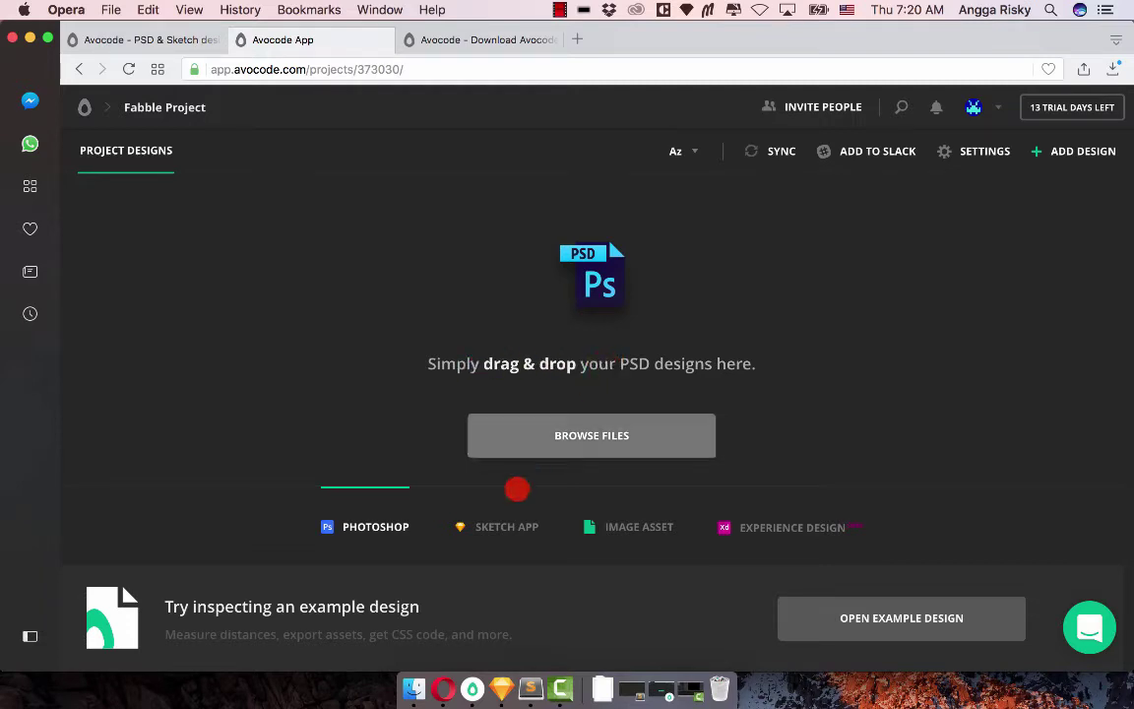
{"action": "left_click", "coordinate": [501, 528]}
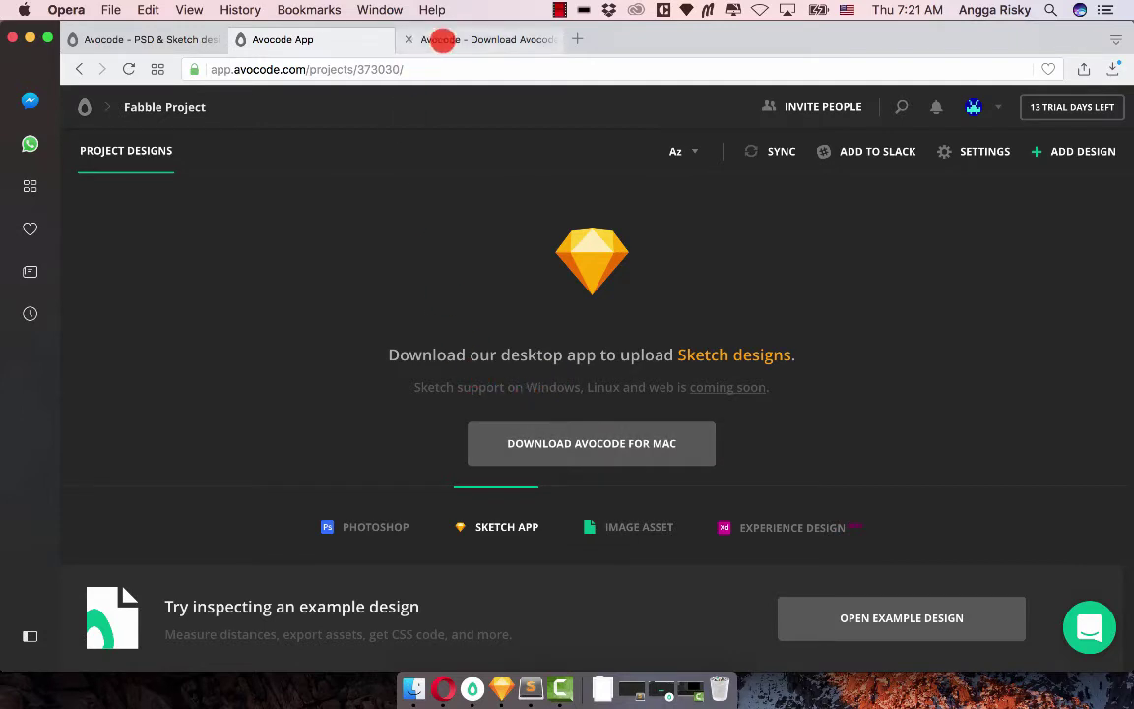
{"action": "left_click", "coordinate": [441, 39]}
{"action": "left_click", "coordinate": [405, 68]}
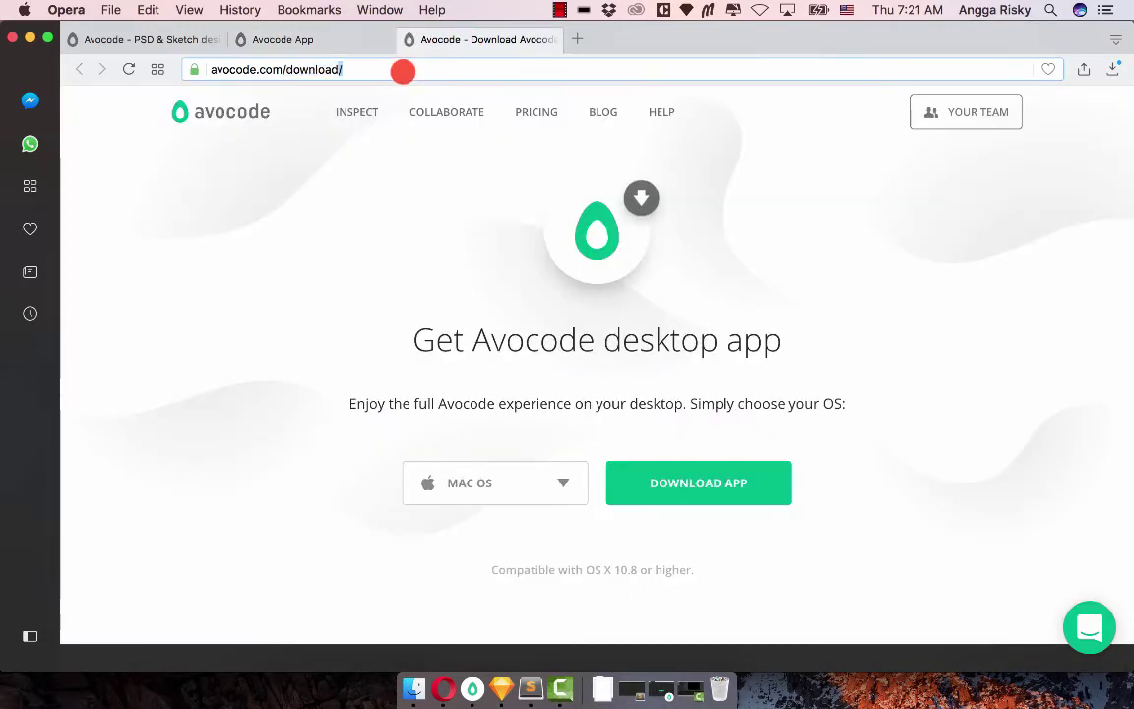
Keep Mac OS in the download page's OS list, close that page, and bring up Avocode desktop
{"action": "left_click", "coordinate": [511, 474]}
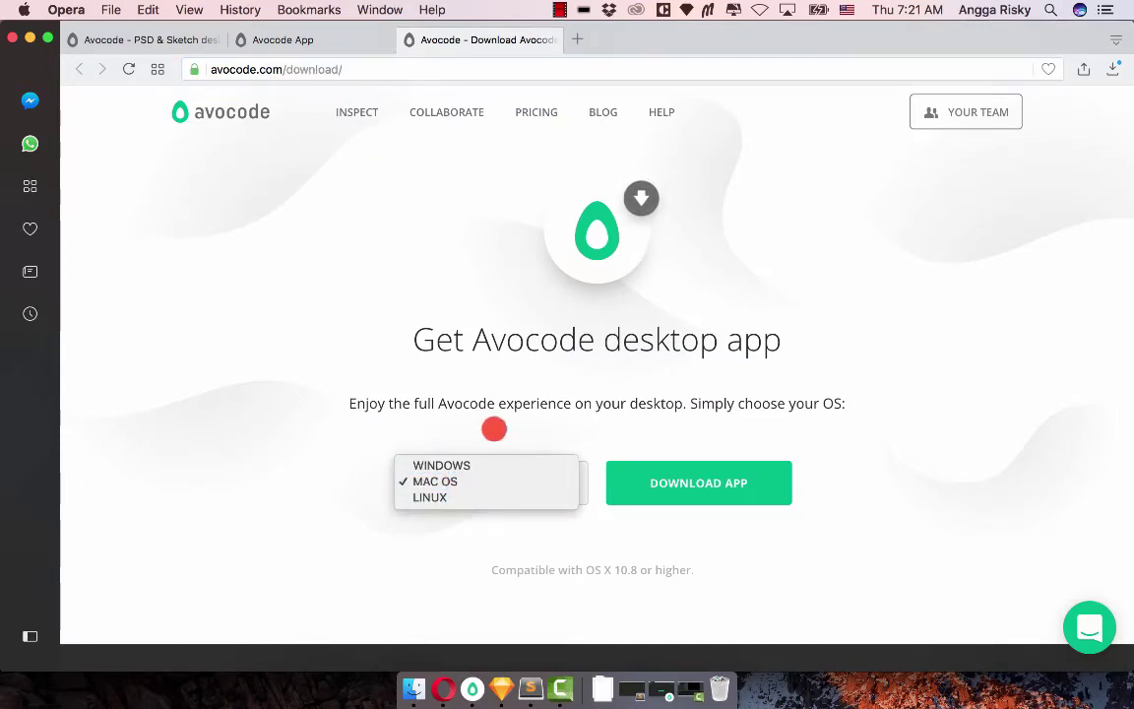
{"action": "left_click", "coordinate": [566, 482]}
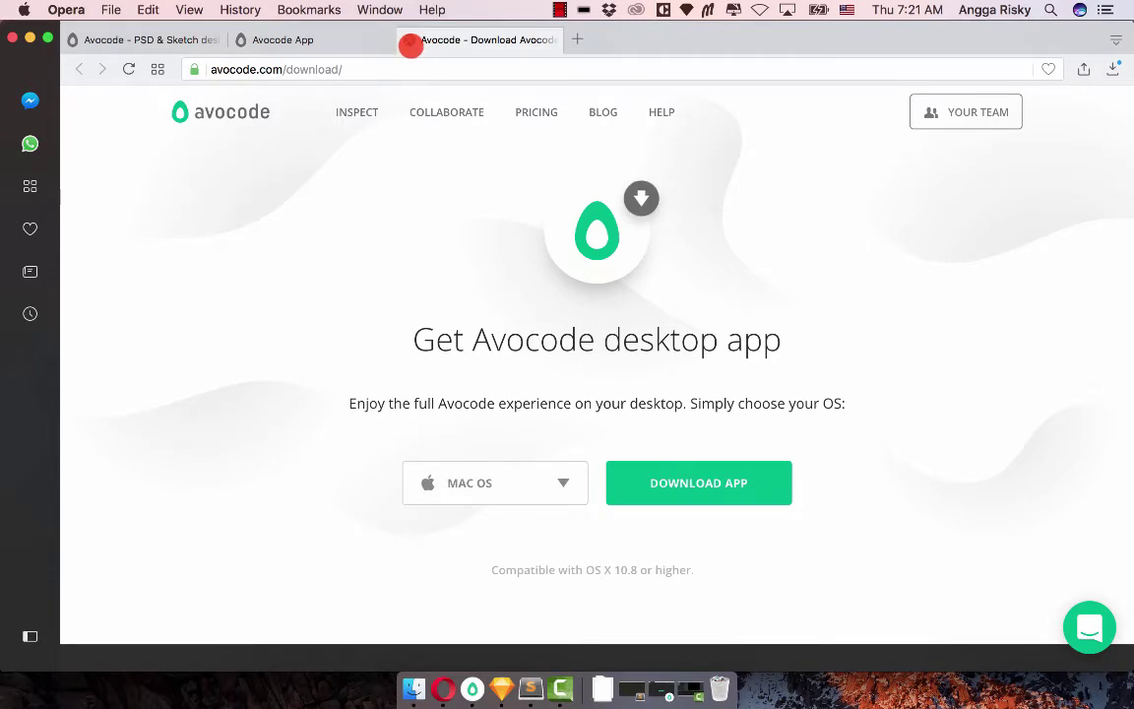
{"action": "left_click", "coordinate": [411, 45]}
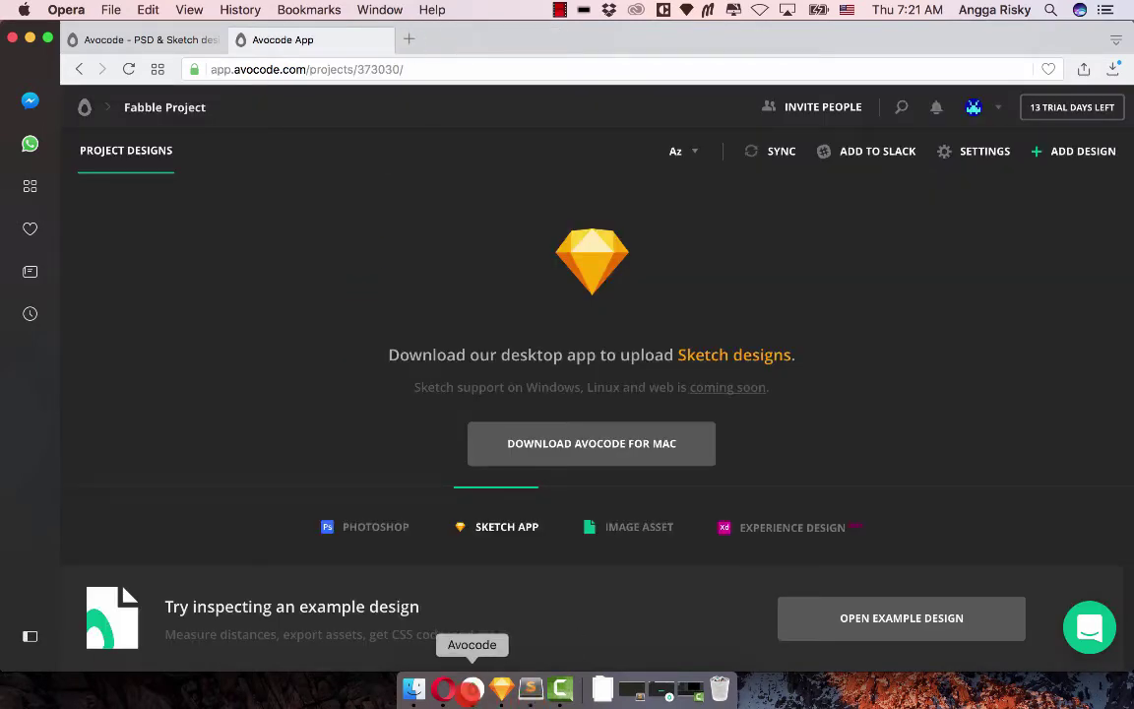
{"action": "left_click", "coordinate": [472, 689]}
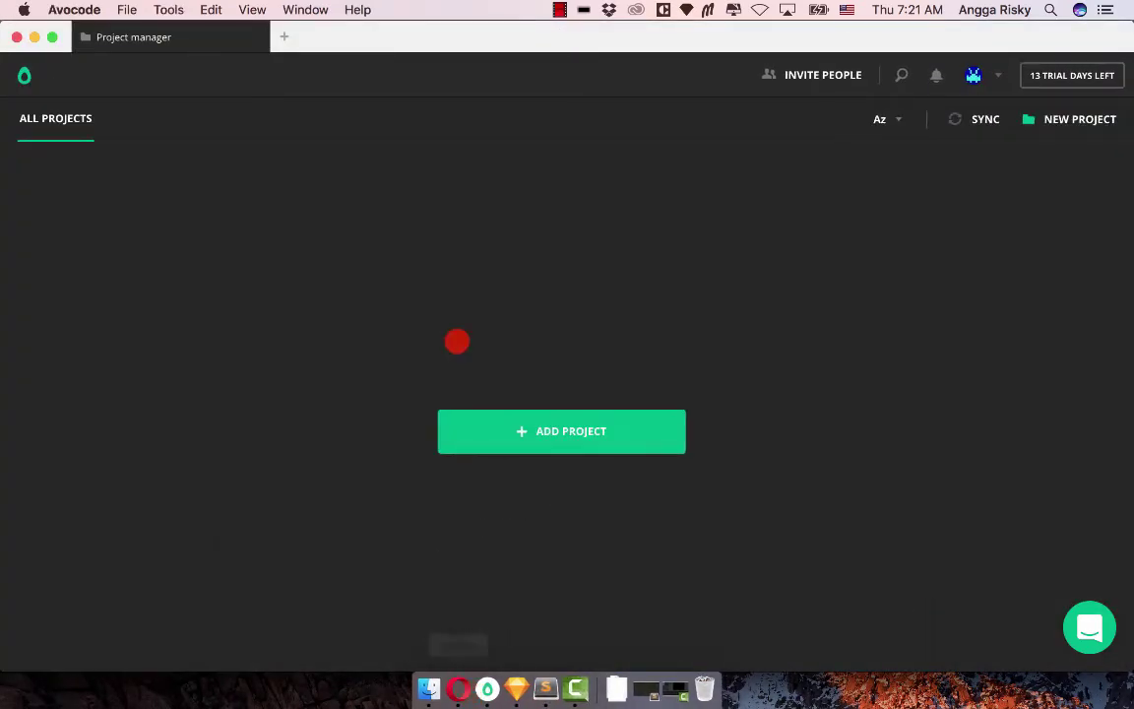
Move Avocode's Project manager aside to compare with the browser, put it back, and switch to Sketch
{"action": "mouse_move", "coordinate": [433, 32]}
{"action": "left_mouse_down"}
{"action": "mouse_move", "coordinate": [610, 232]}
{"action": "mouse_move", "coordinate": [594, 243]}
{"action": "left_mouse_up"}
{"action": "left_click", "coordinate": [498, 170]}
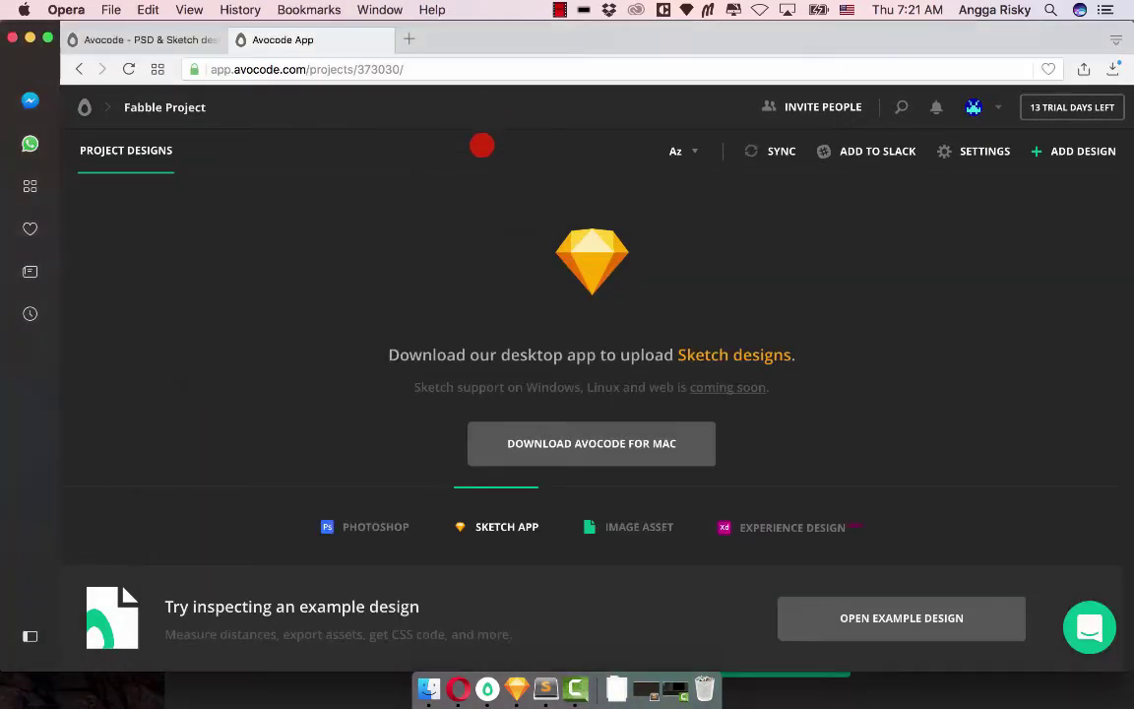
{"action": "left_click", "coordinate": [487, 689]}
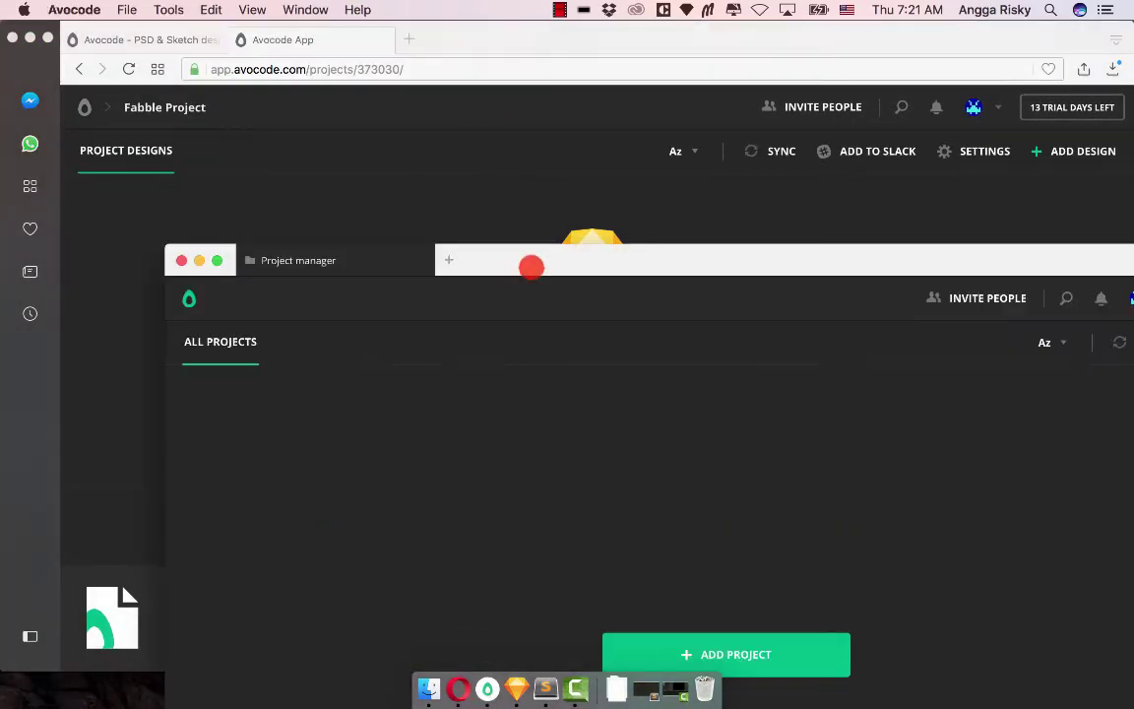
{"action": "mouse_move", "coordinate": [529, 259]}
{"action": "left_mouse_down"}
{"action": "mouse_move", "coordinate": [392, 99]}
{"action": "mouse_move", "coordinate": [358, 9]}
{"action": "left_mouse_up"}
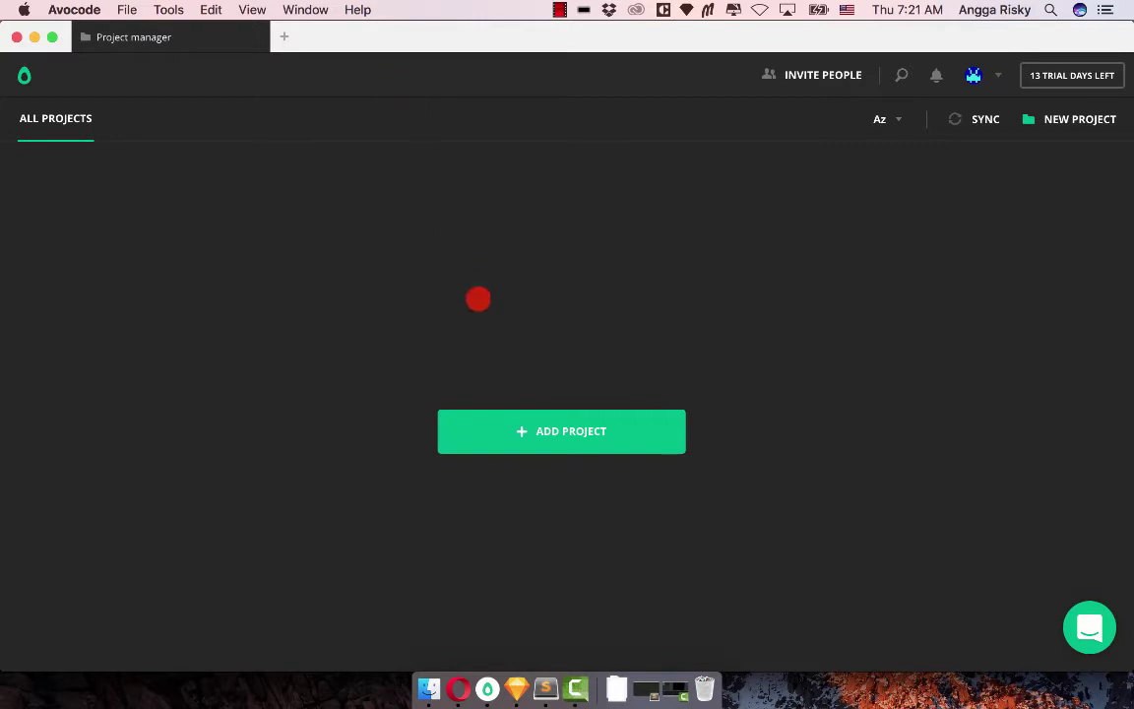
{"action": "left_click", "coordinate": [516, 688]}
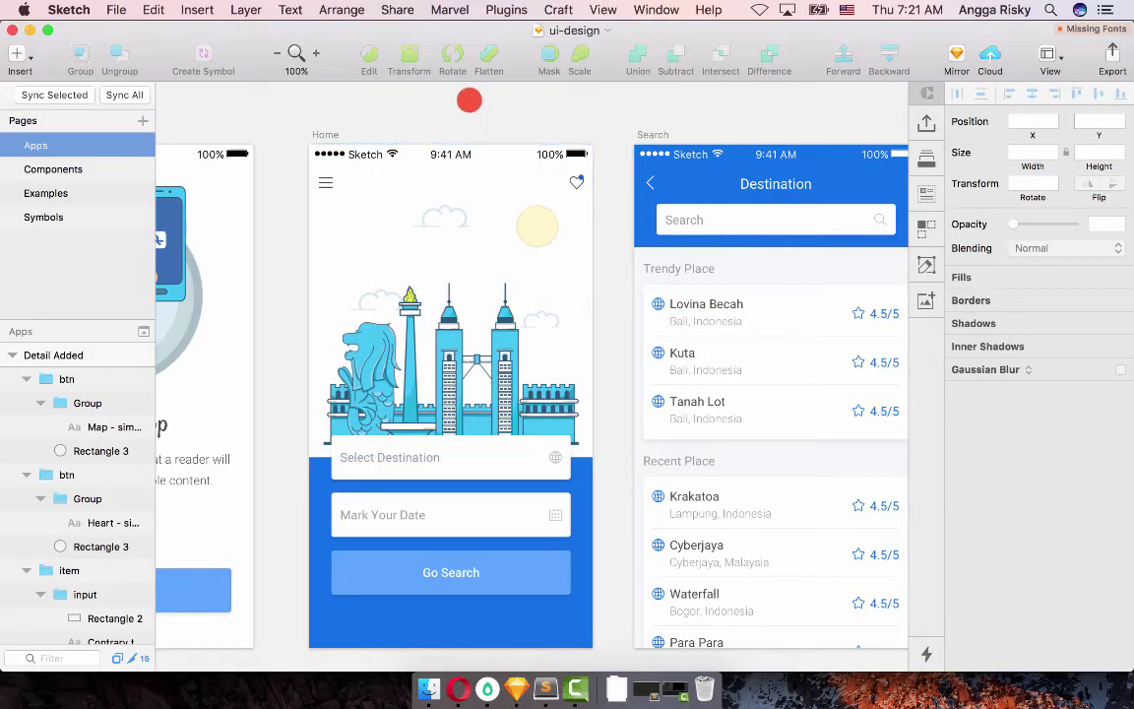
Select the Home artboard and run Plugins > Avocode > Sync Selected Artboards
{"action": "scroll", "coordinate": [470, 95], "scroll_direction": "down", "scroll_amount": 1}
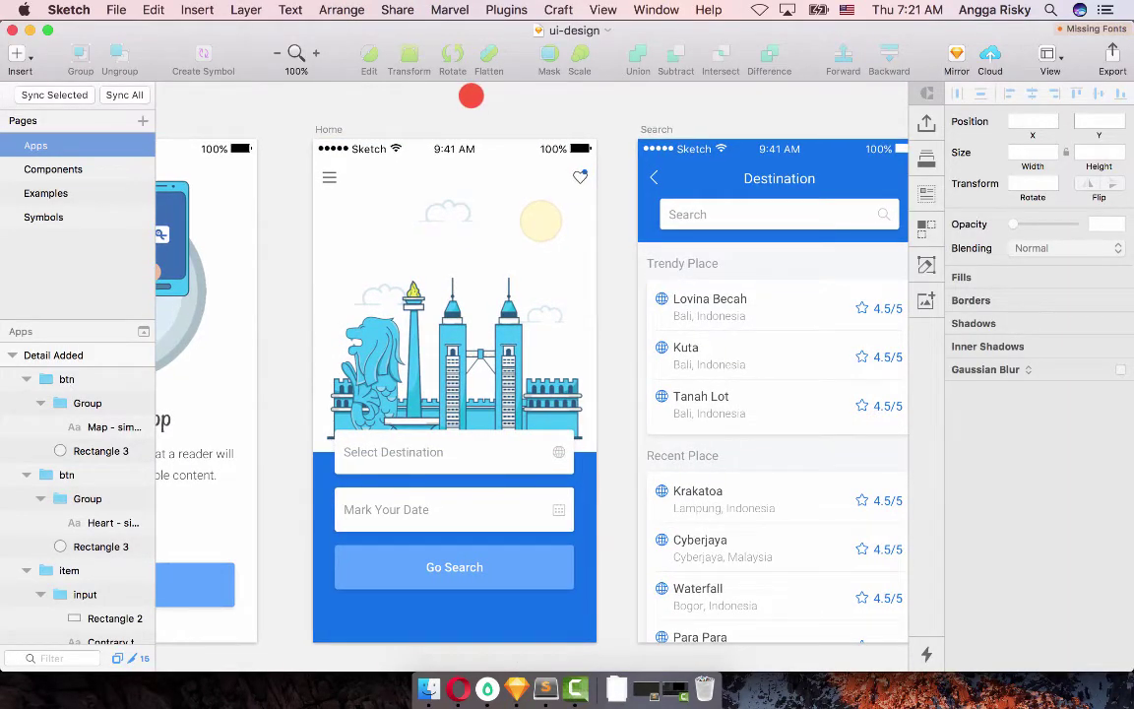
{"action": "left_click", "coordinate": [506, 10]}
{"action": "mouse_move", "coordinate": [522, 48]}
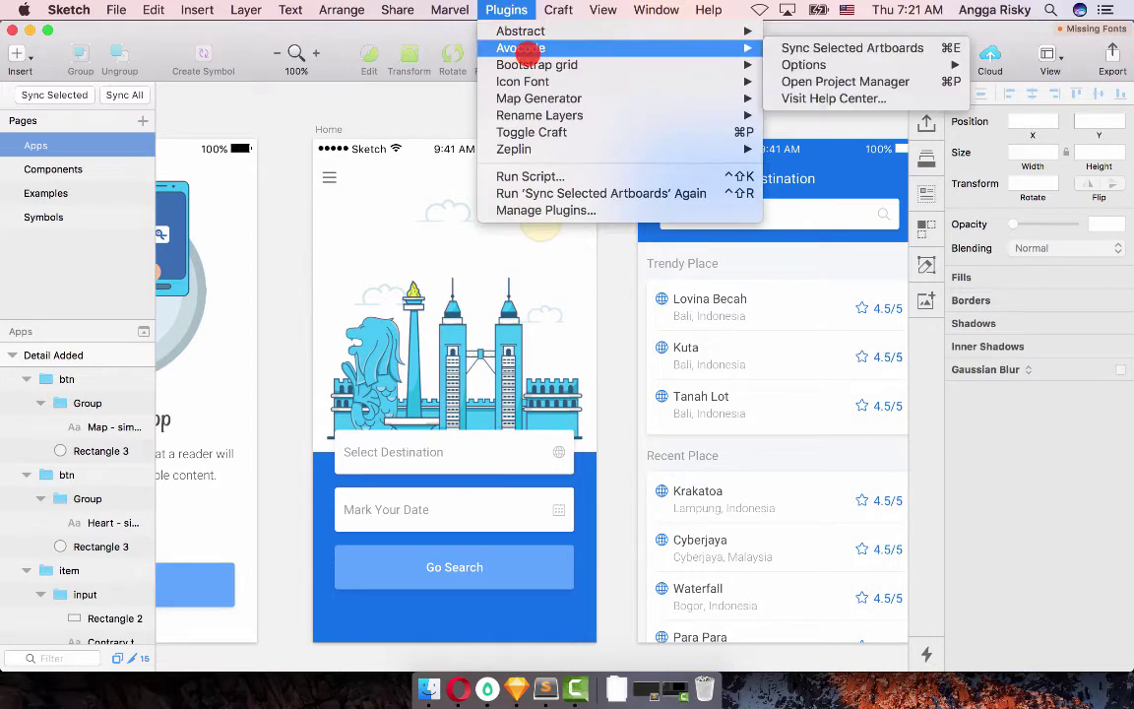
{"action": "left_click", "coordinate": [373, 89]}
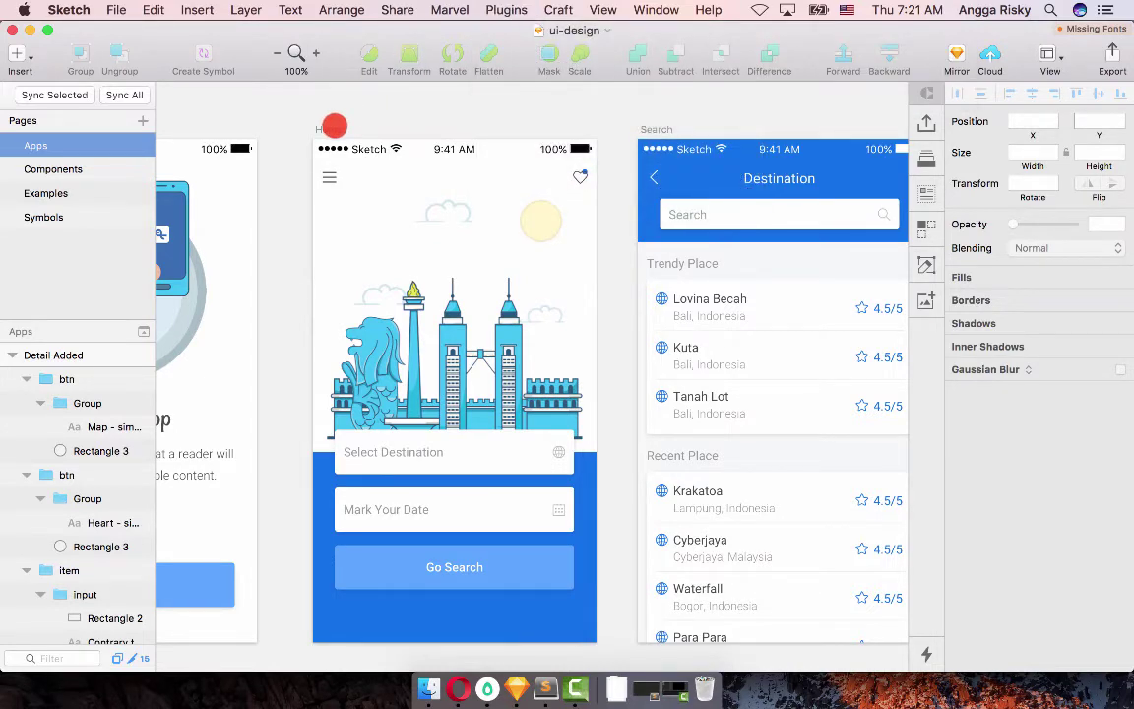
{"action": "left_click", "coordinate": [325, 129]}
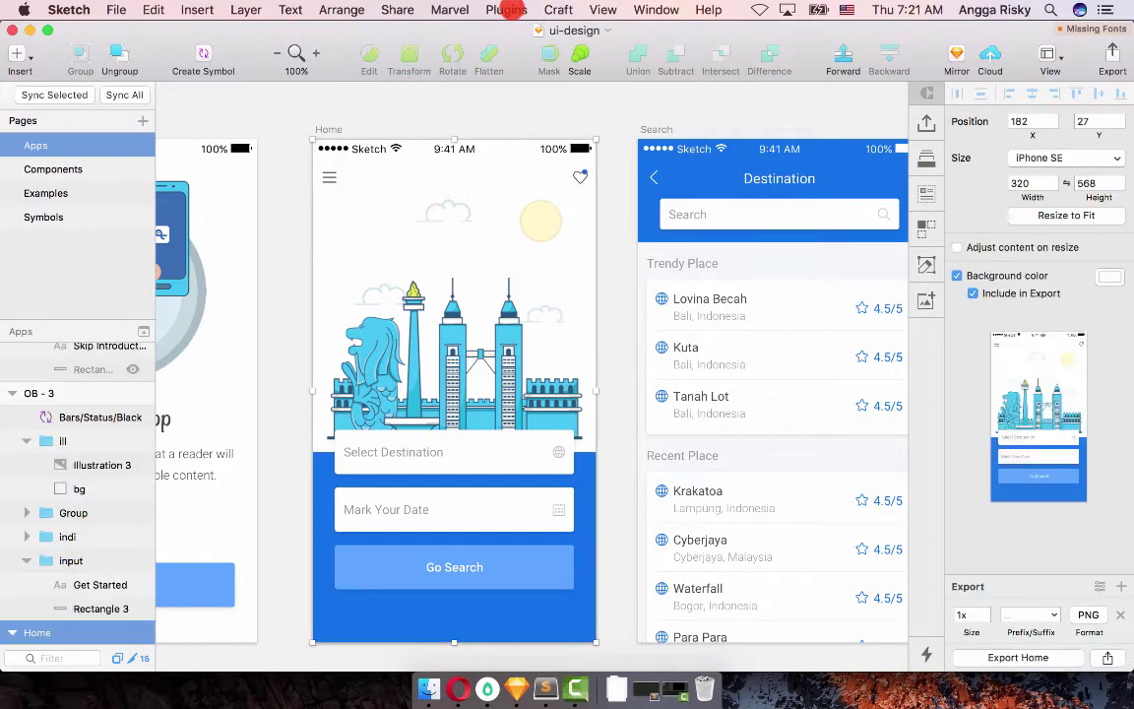
{"action": "left_click", "coordinate": [505, 10]}
{"action": "mouse_move", "coordinate": [522, 47]}
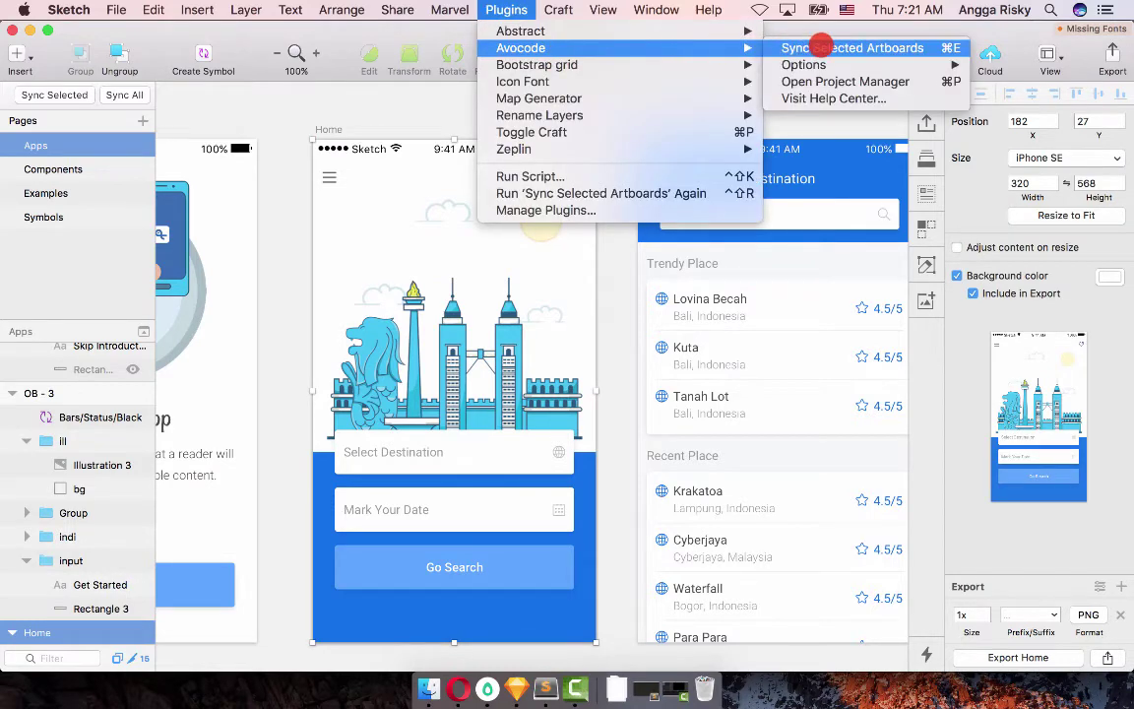
{"action": "left_click", "coordinate": [818, 47]}
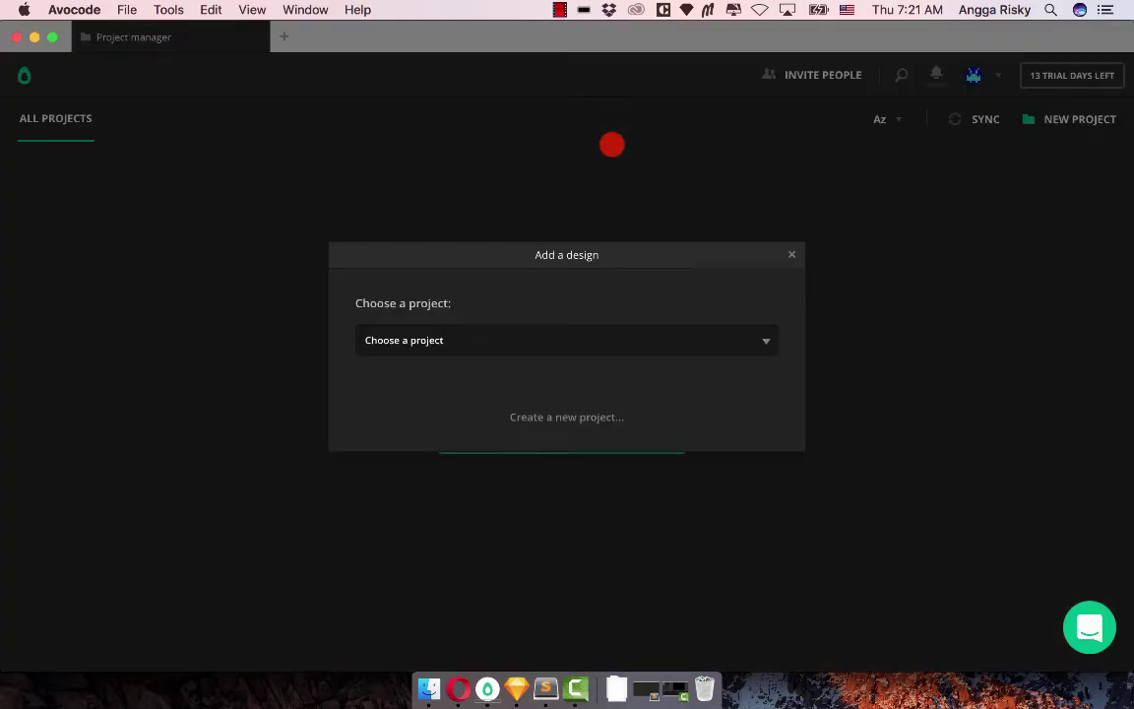
Open and close the empty Choose a project dropdown several times, looking for Fabble Project
{"action": "left_click", "coordinate": [495, 339]}
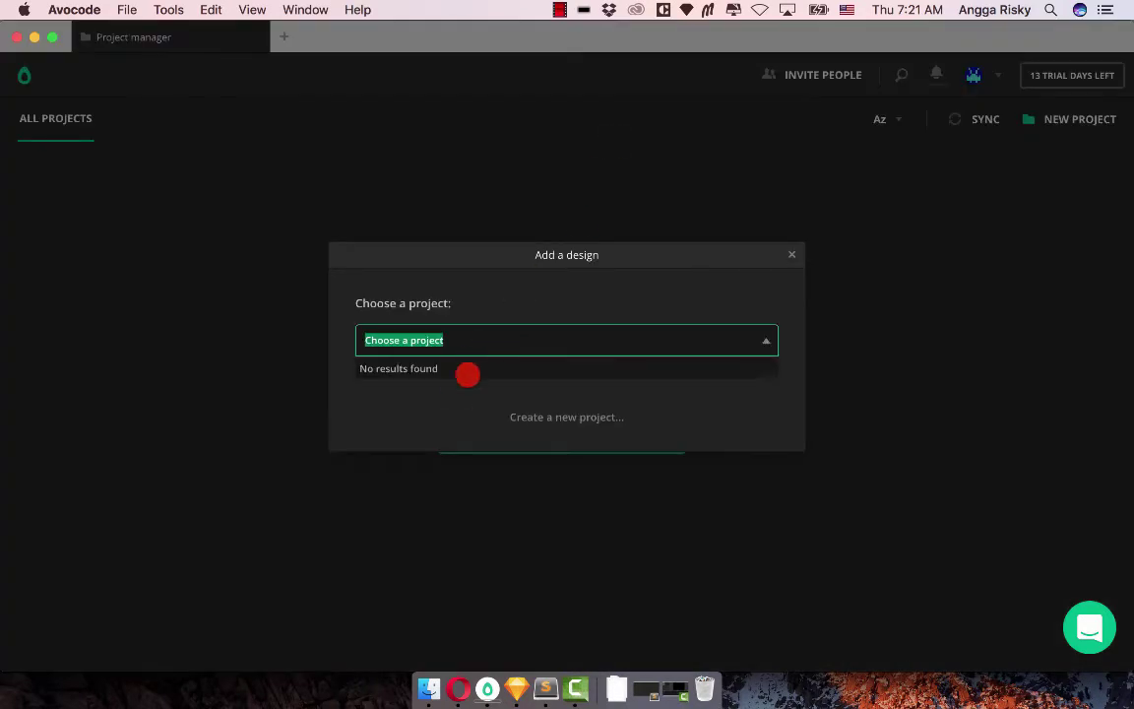
{"action": "left_click", "coordinate": [457, 392]}
{"action": "left_click", "coordinate": [500, 337]}
{"action": "left_click", "coordinate": [452, 398]}
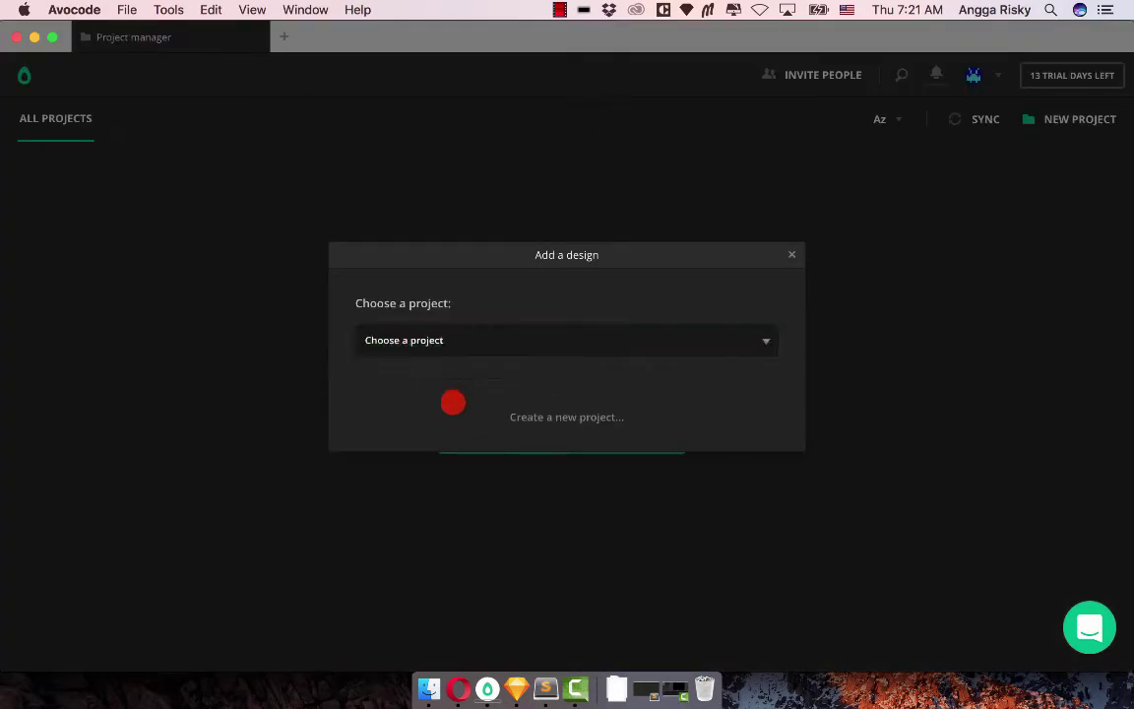
{"action": "left_click", "coordinate": [498, 335]}
{"action": "left_click", "coordinate": [424, 425]}
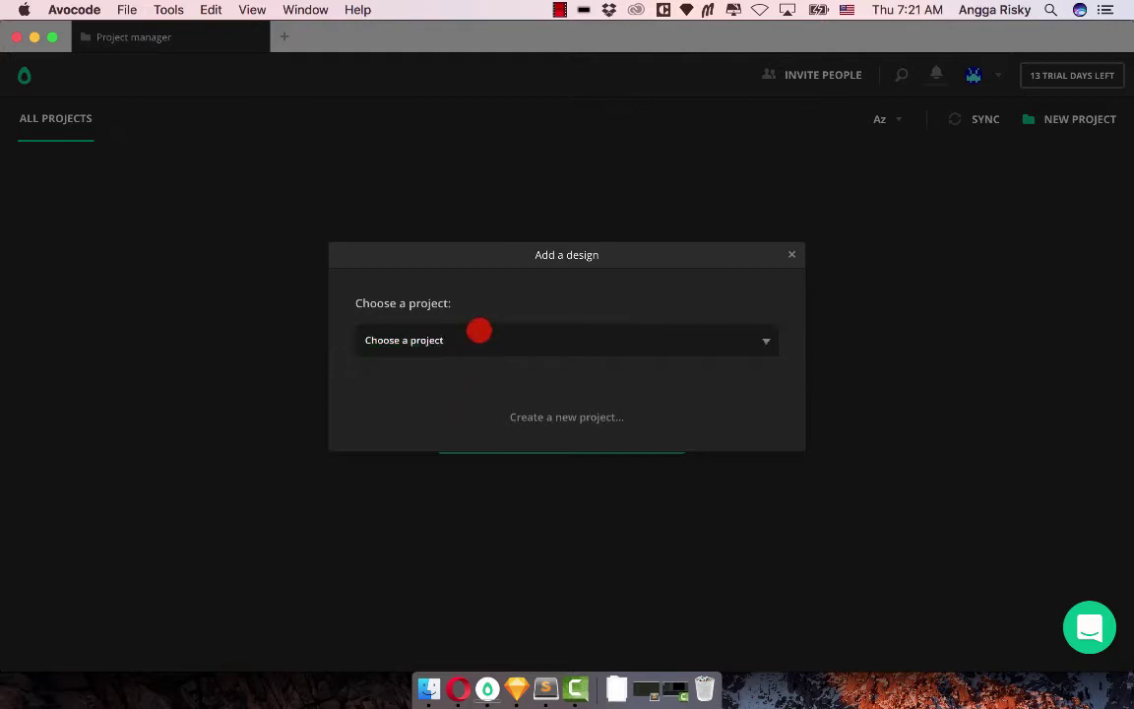
{"action": "left_click", "coordinate": [478, 335]}
{"action": "left_click", "coordinate": [443, 403]}
Check the project in the browser, close the Add a design prompt, and sync projects
{"action": "left_click", "coordinate": [457, 688]}
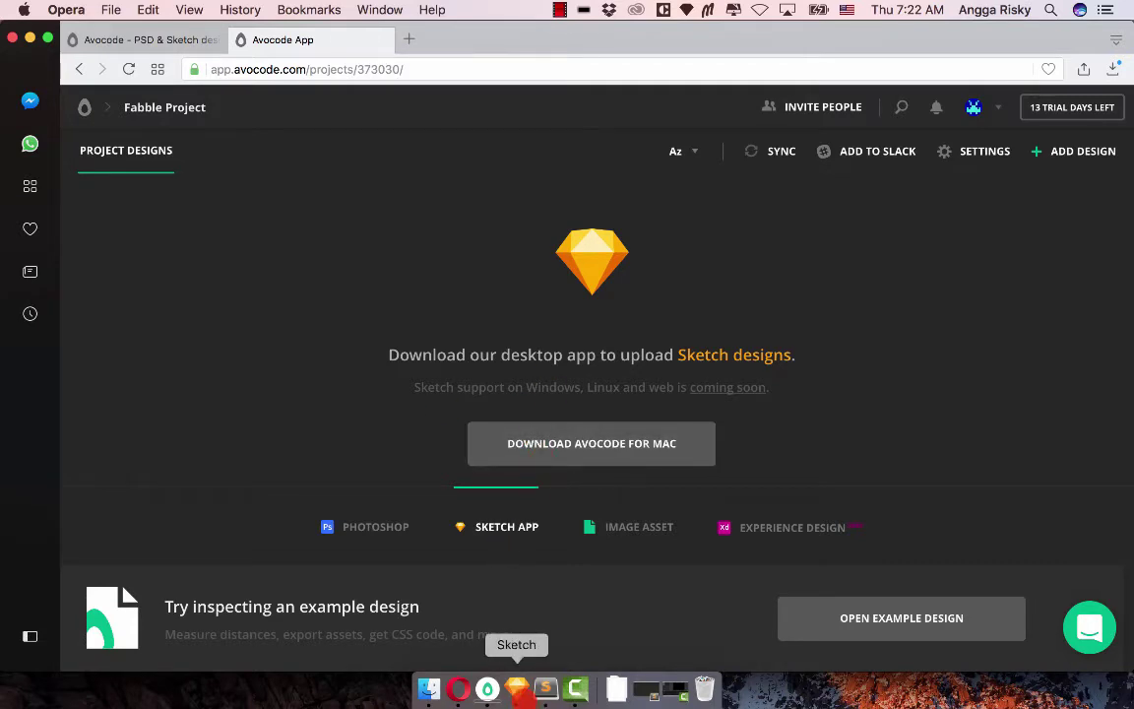
{"action": "left_click", "coordinate": [486, 688]}
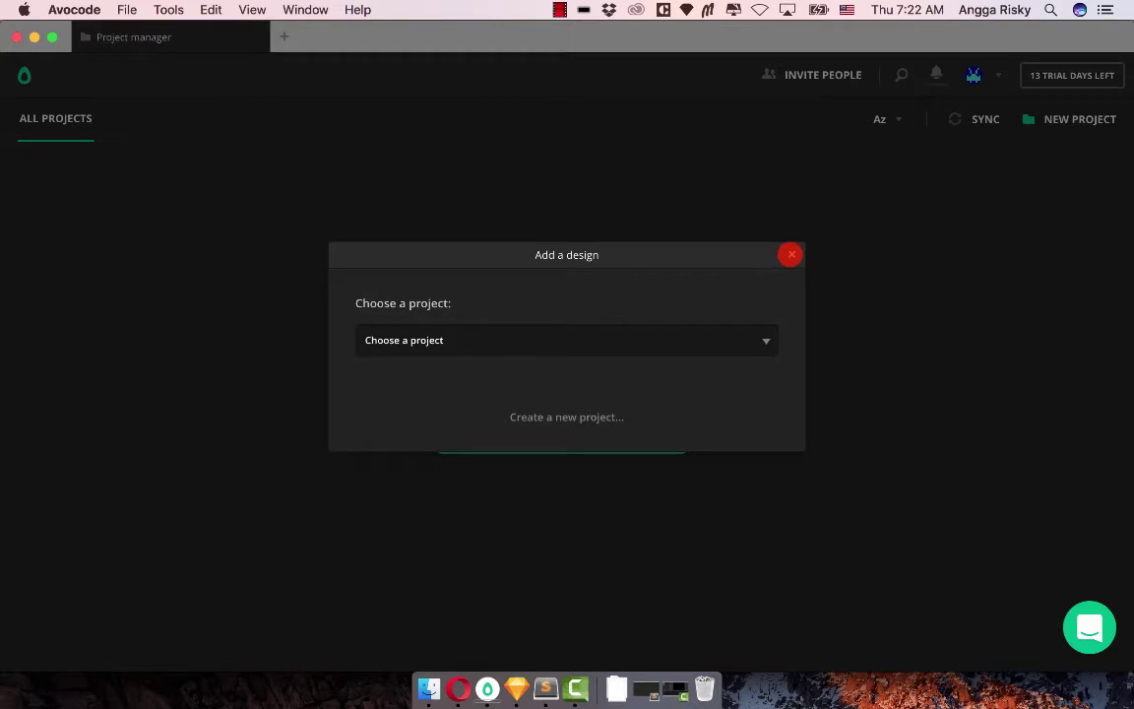
{"action": "left_click", "coordinate": [791, 254]}
{"action": "left_click", "coordinate": [979, 114]}
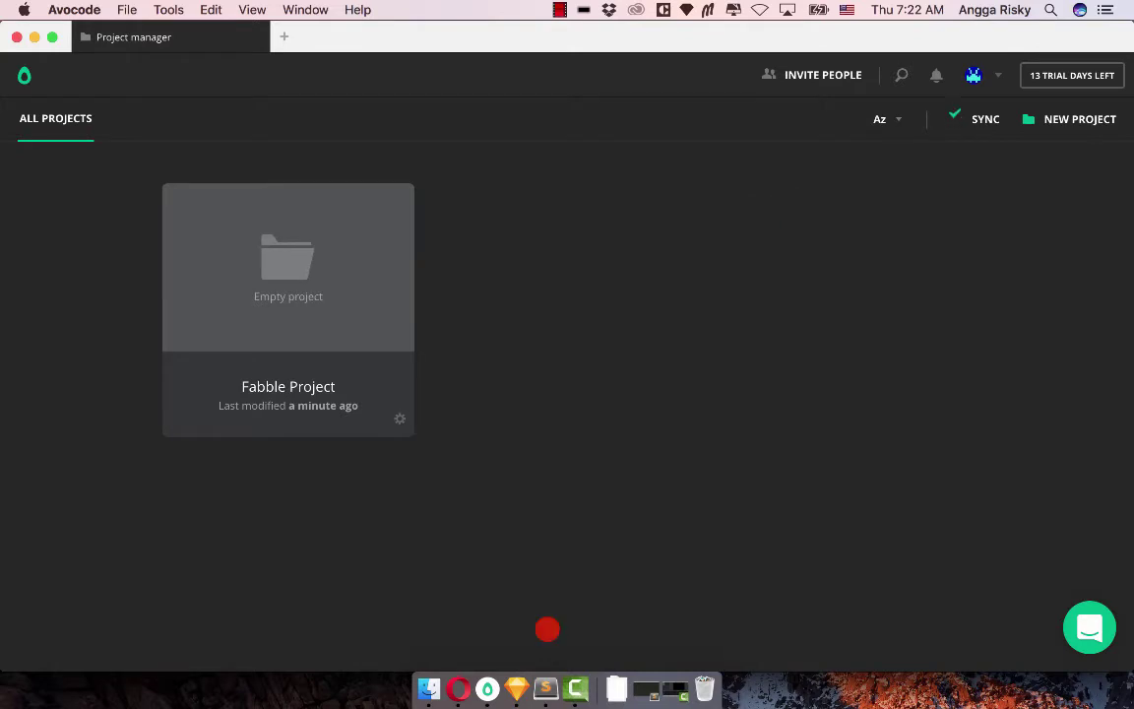
Open the Fabble Project card, view its SKETCH APP instructions, then bring Sketch's ui-design forward
{"action": "left_click", "coordinate": [458, 688]}
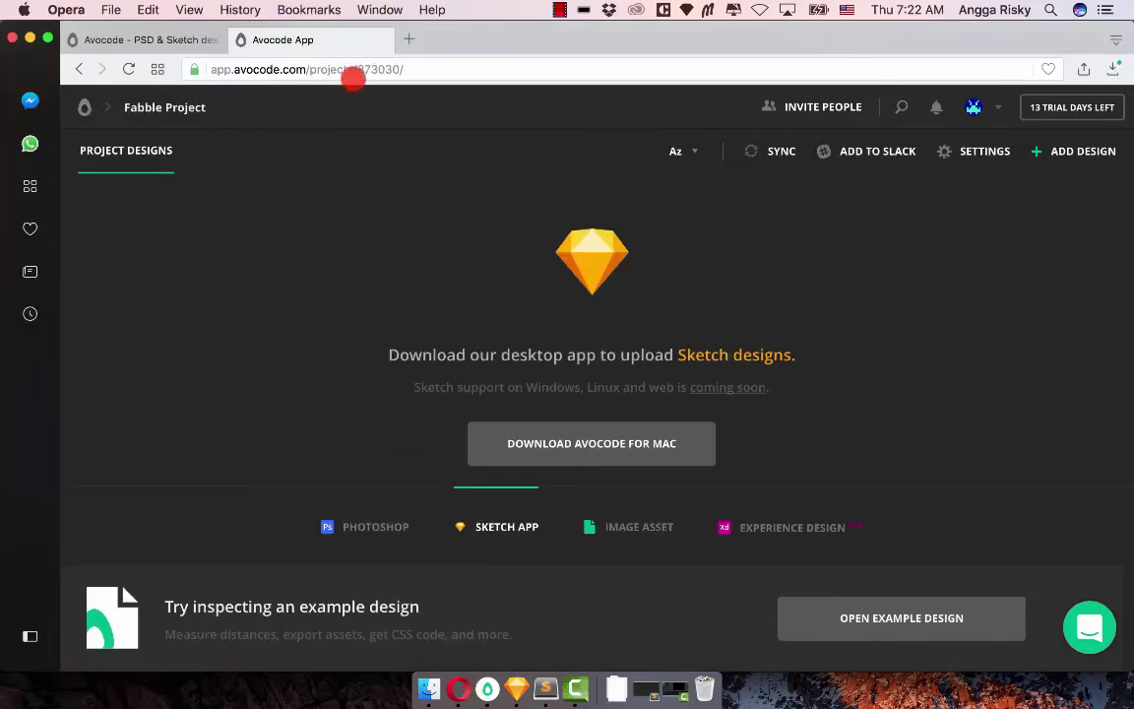
{"action": "left_click", "coordinate": [487, 689]}
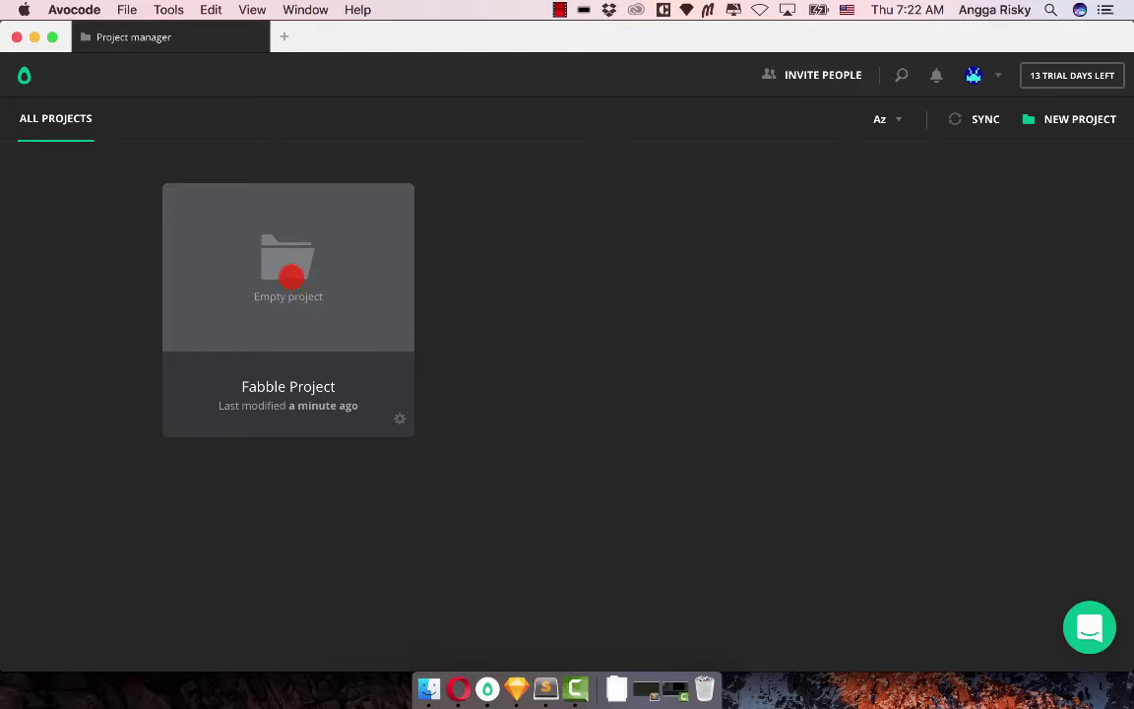
{"action": "left_click", "coordinate": [291, 276]}
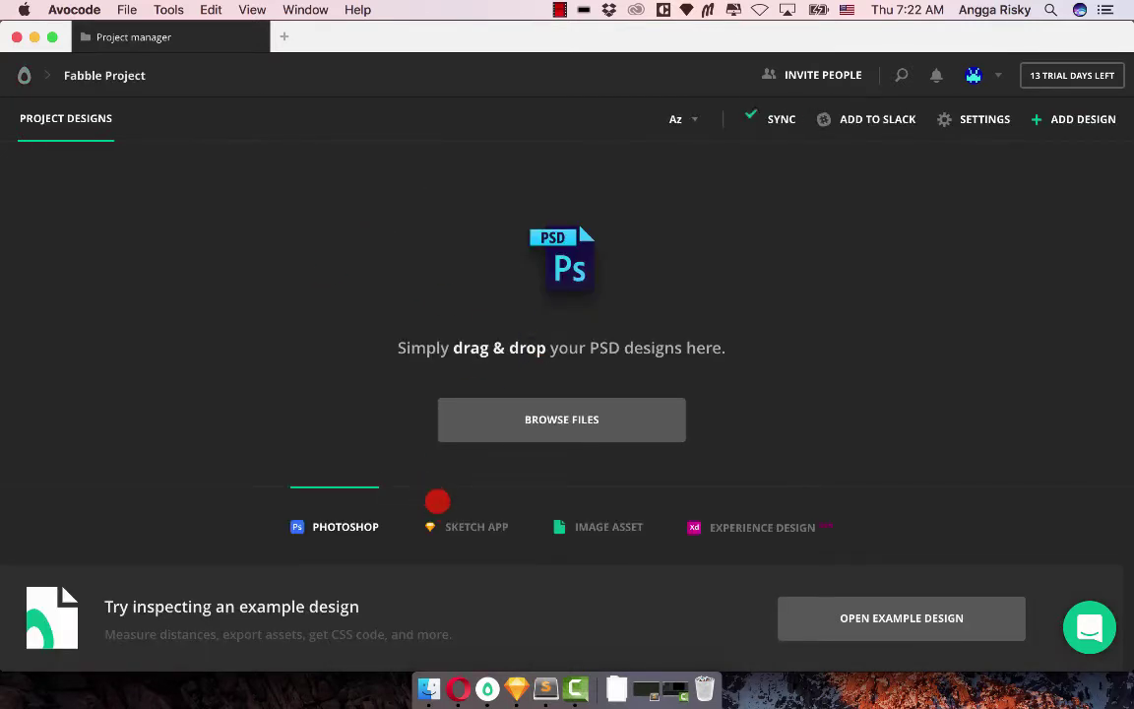
{"action": "left_click", "coordinate": [453, 523]}
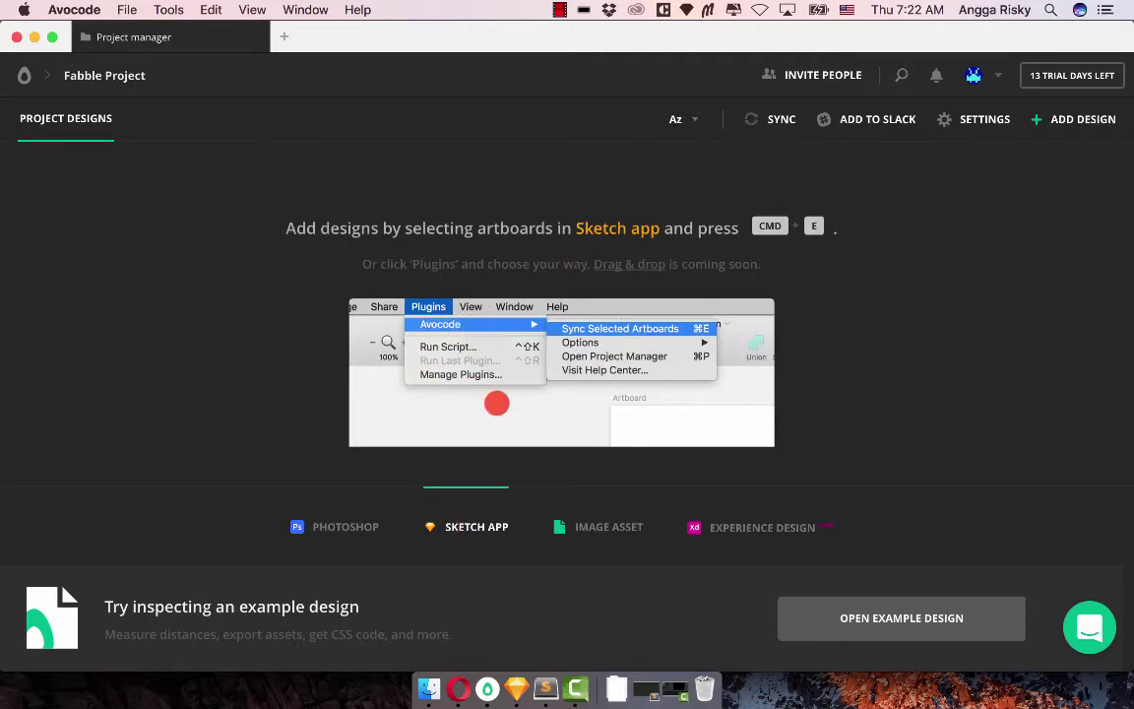
{"action": "left_click", "coordinate": [516, 687]}
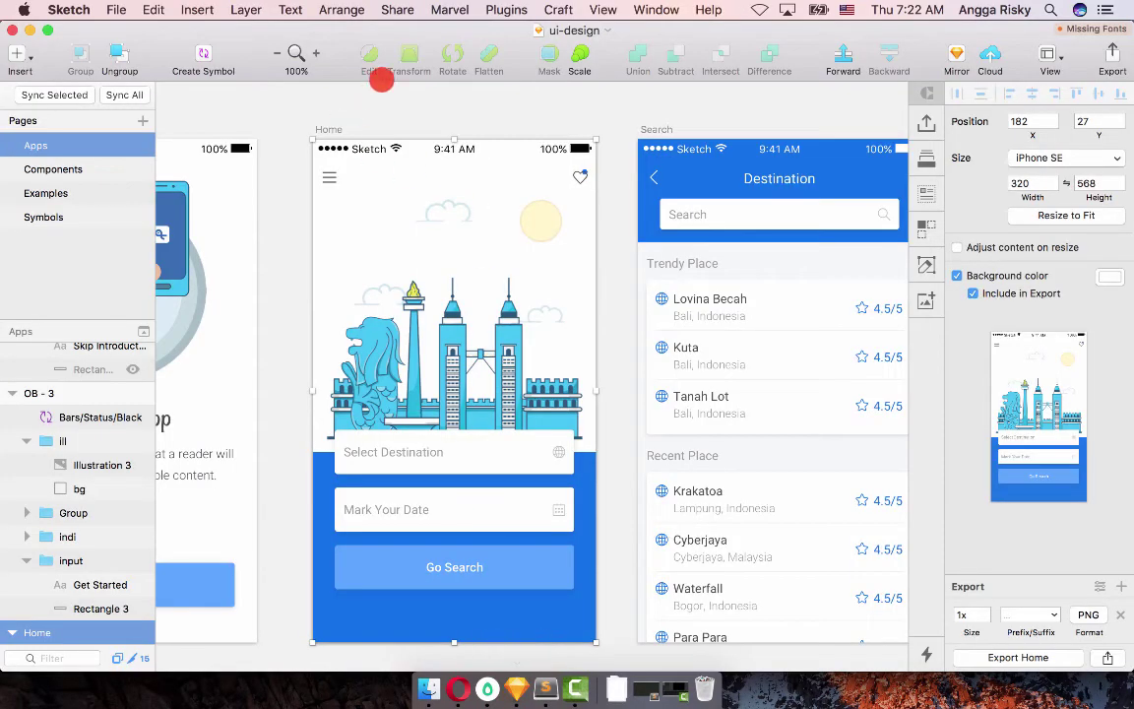
Sync the selected Sketch artboards to Avocode, adding them to Fabble Project
{"action": "left_click", "coordinate": [500, 9]}
{"action": "mouse_move", "coordinate": [522, 47]}
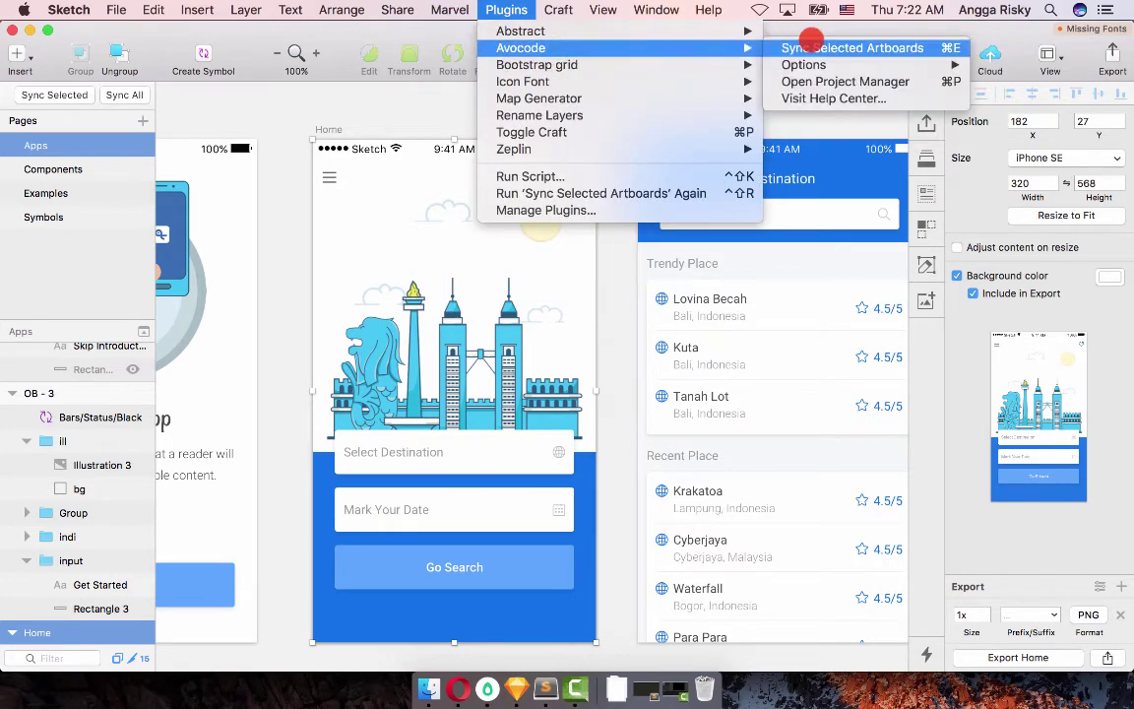
{"action": "left_click", "coordinate": [793, 44]}
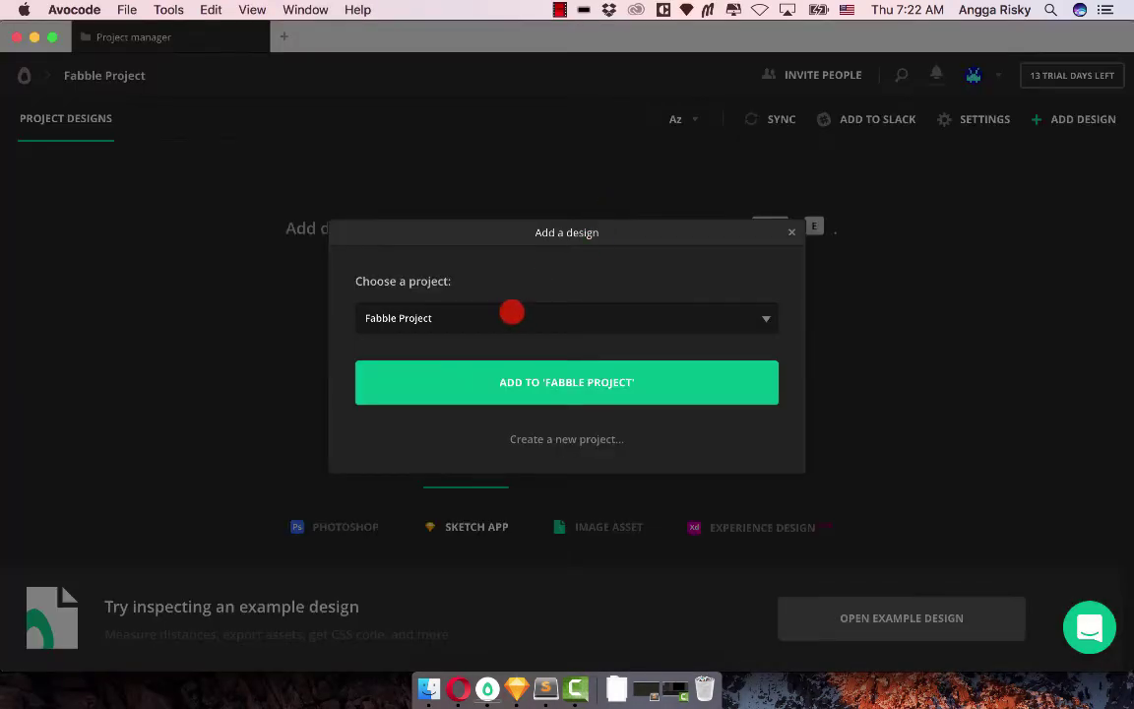
{"action": "left_click", "coordinate": [459, 317]}
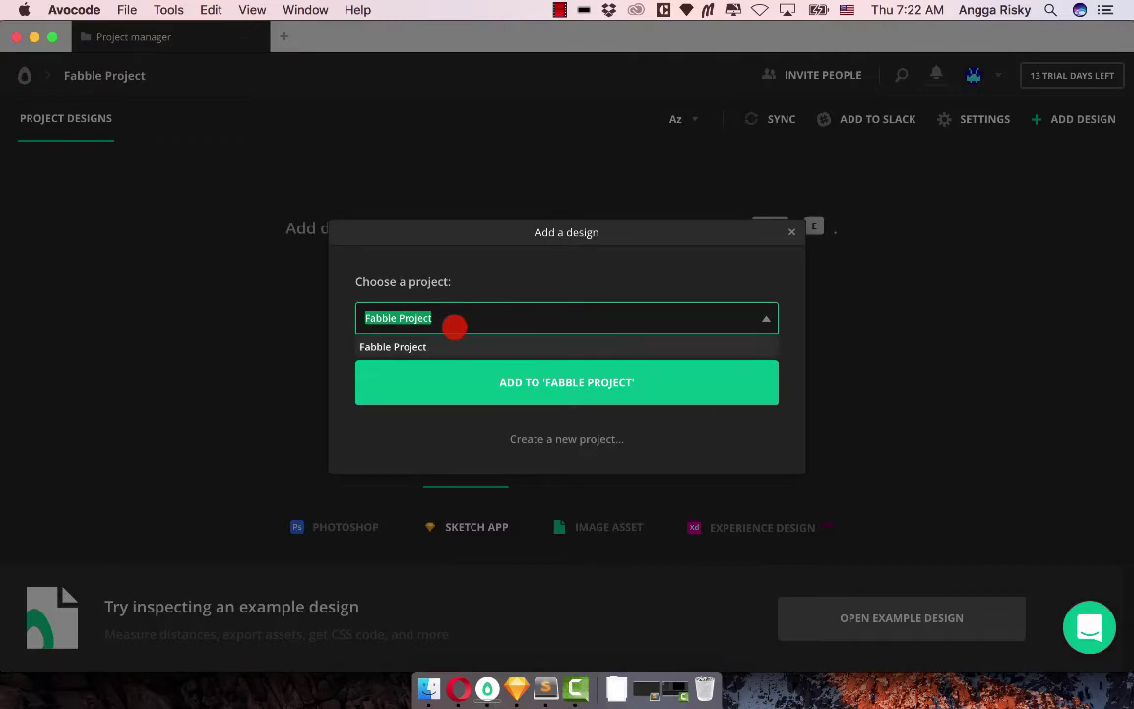
{"action": "left_click", "coordinate": [563, 384]}
{"action": "left_click", "coordinate": [569, 387]}
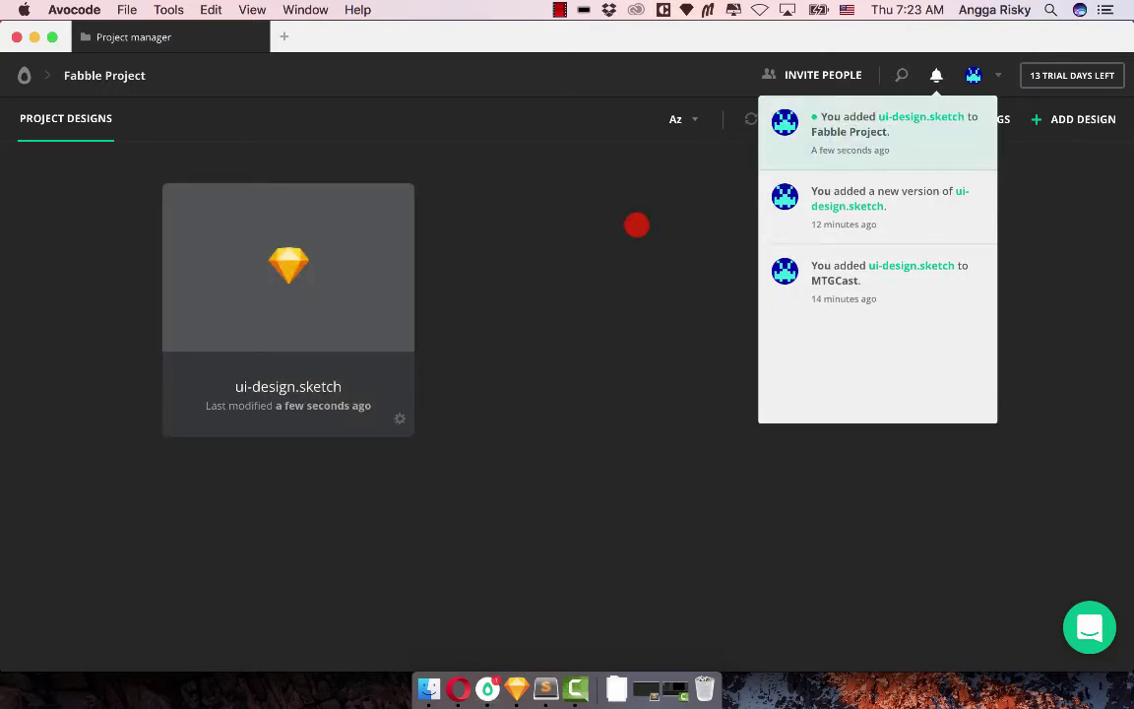
Dismiss the notifications and open ui-design.sketch's Home artboard in Inspect
{"action": "left_click", "coordinate": [600, 269]}
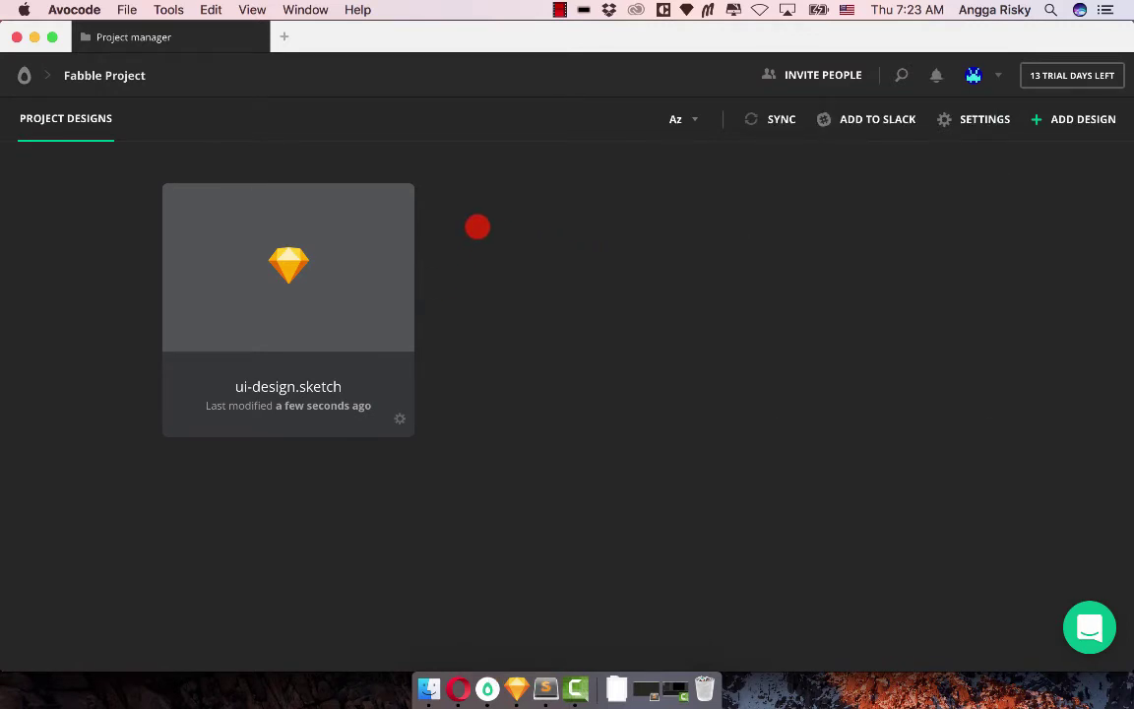
{"action": "left_click", "coordinate": [322, 251]}
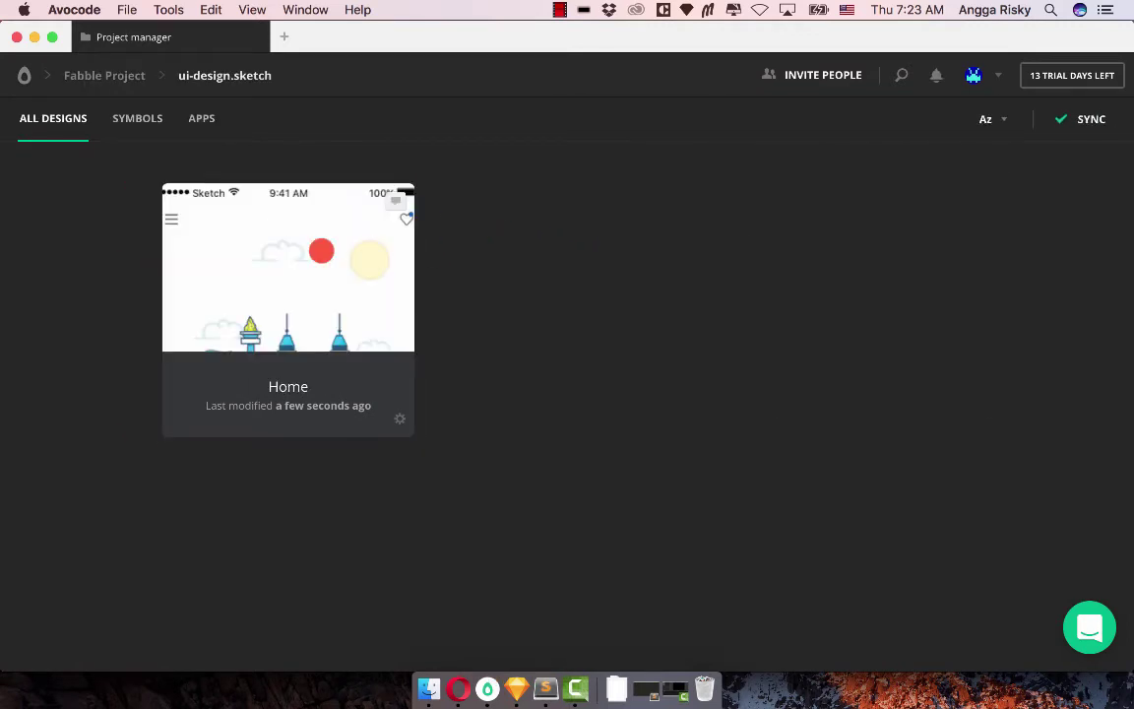
{"action": "left_click", "coordinate": [307, 274]}
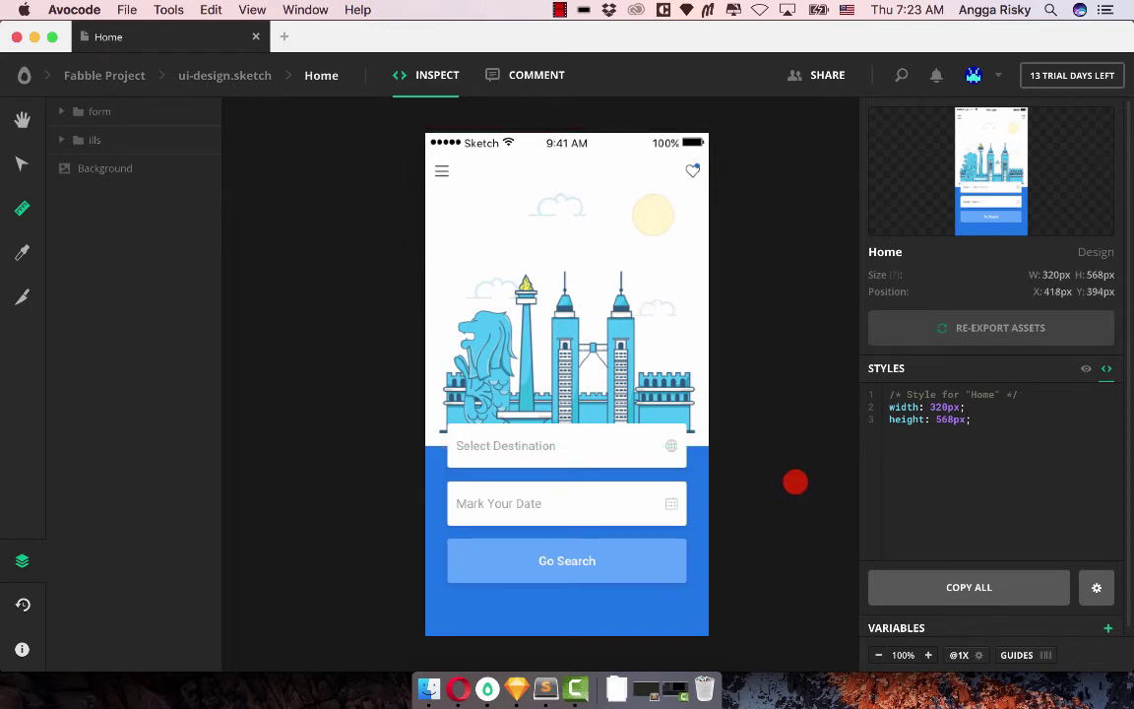
{"action": "left_click", "coordinate": [878, 654]}
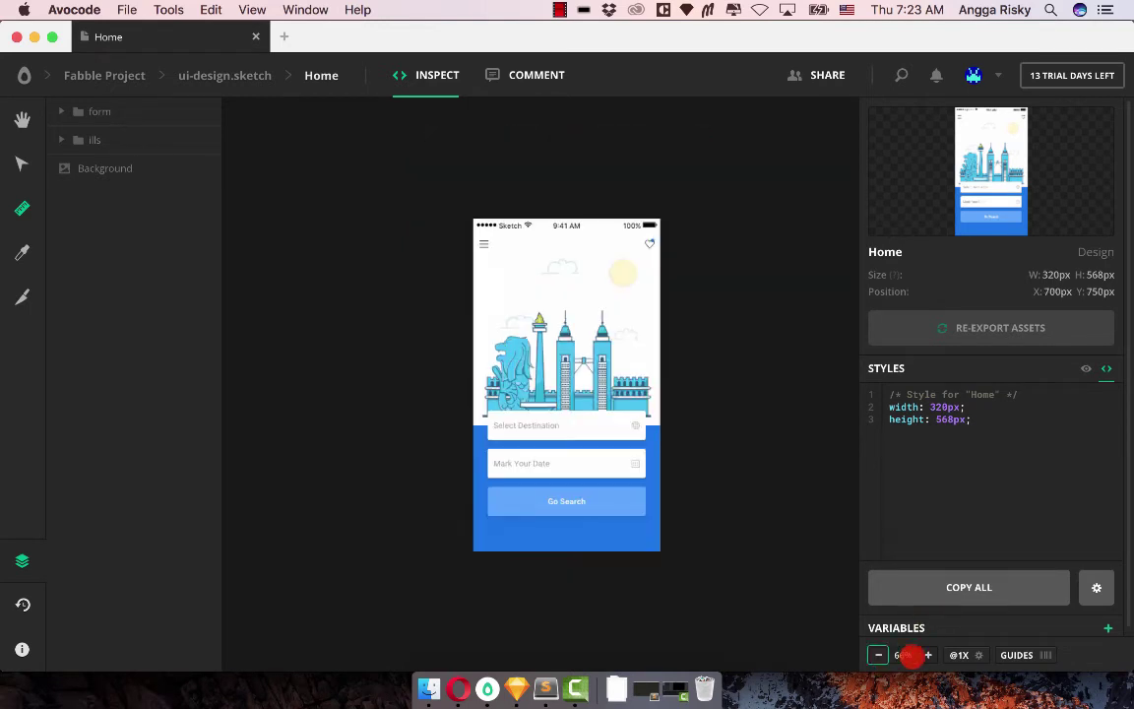
{"action": "left_click", "coordinate": [928, 655]}
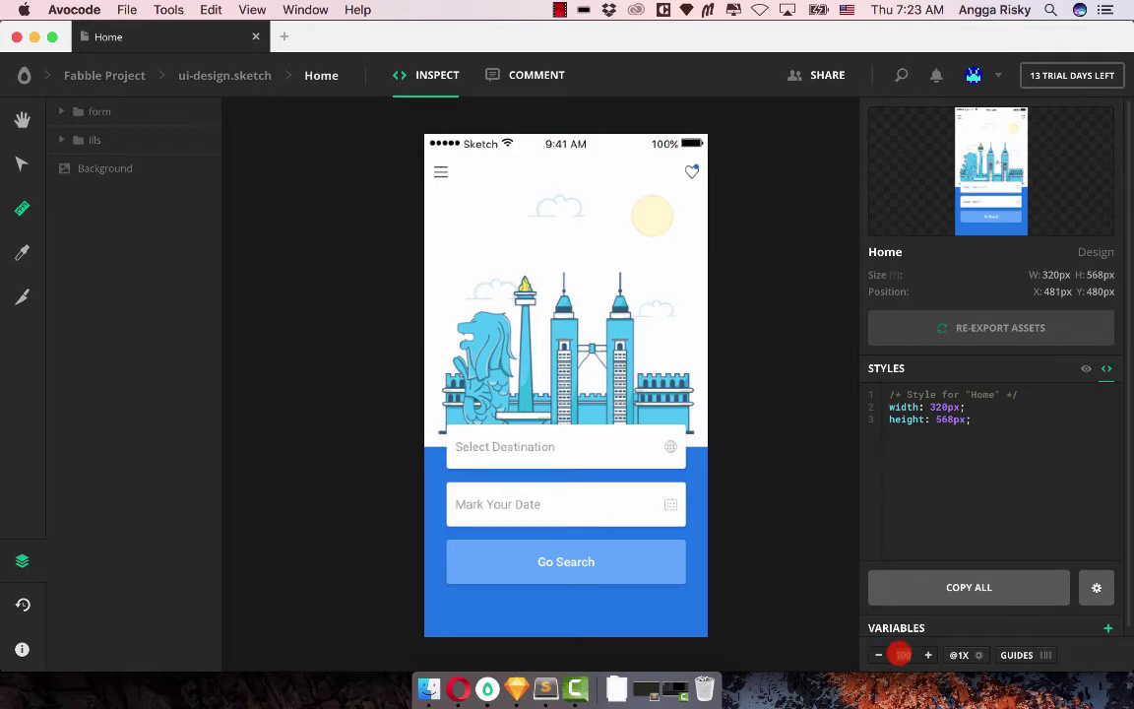
{"action": "left_click", "coordinate": [898, 654]}
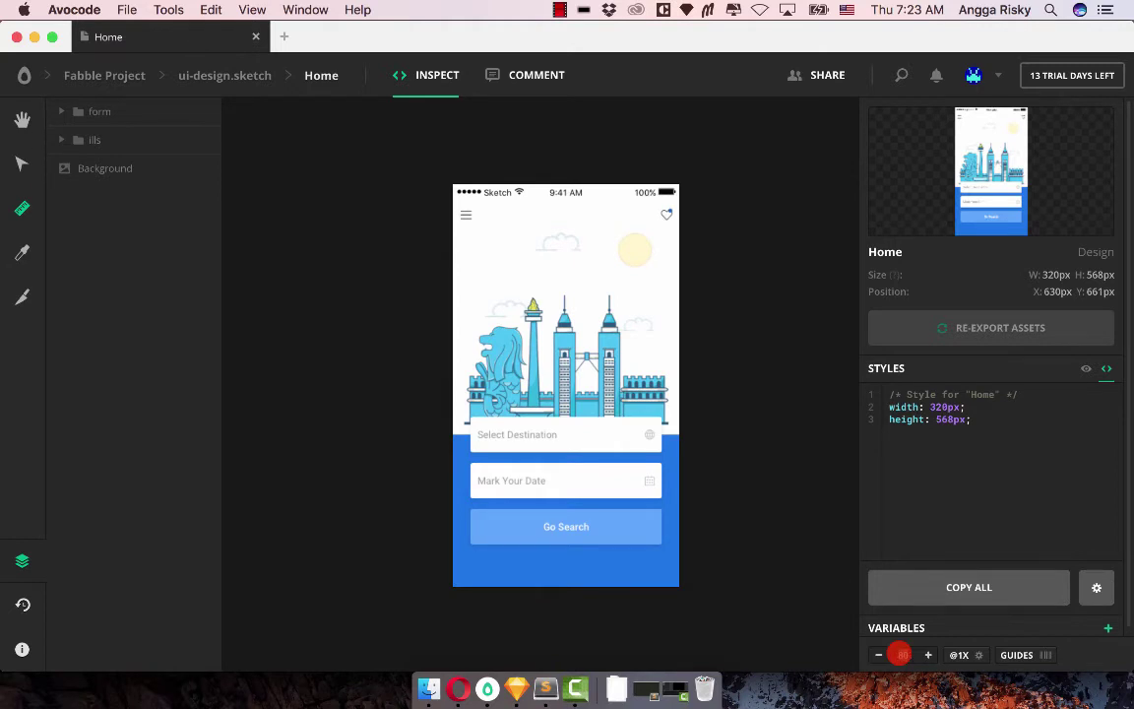
{"action": "left_click", "coordinate": [899, 653]}
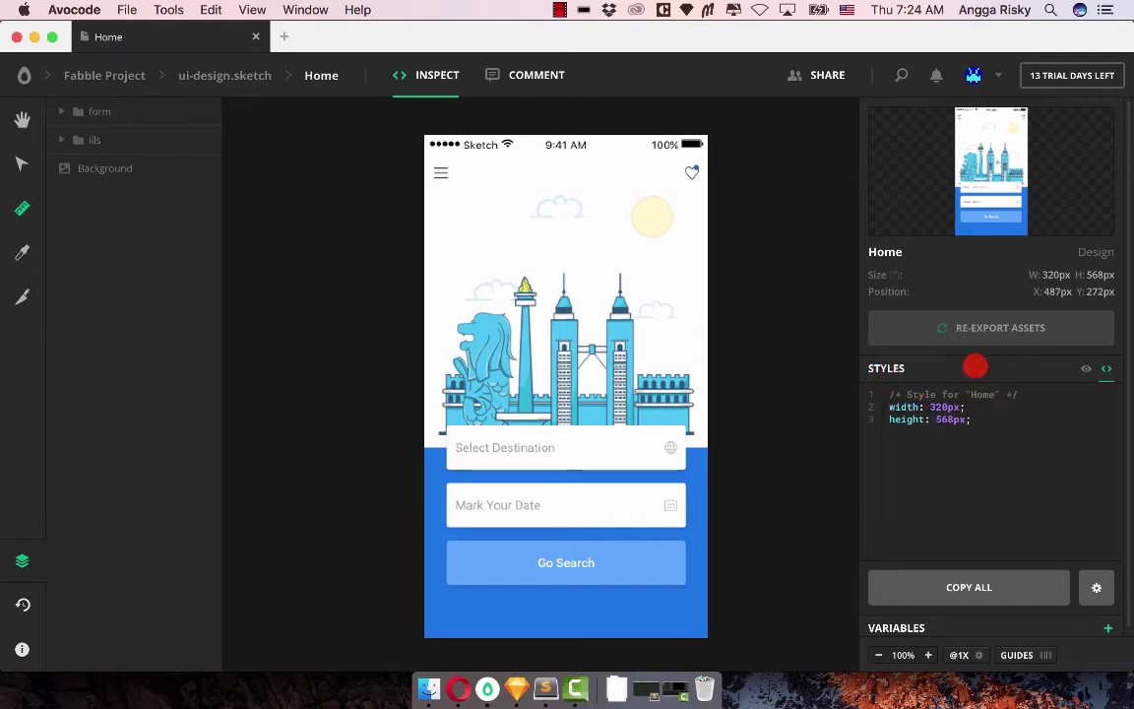
Switch the Home artboard's styles to CSS code and back to the property list
{"action": "left_click", "coordinate": [1085, 368]}
{"action": "left_click", "coordinate": [1116, 368]}
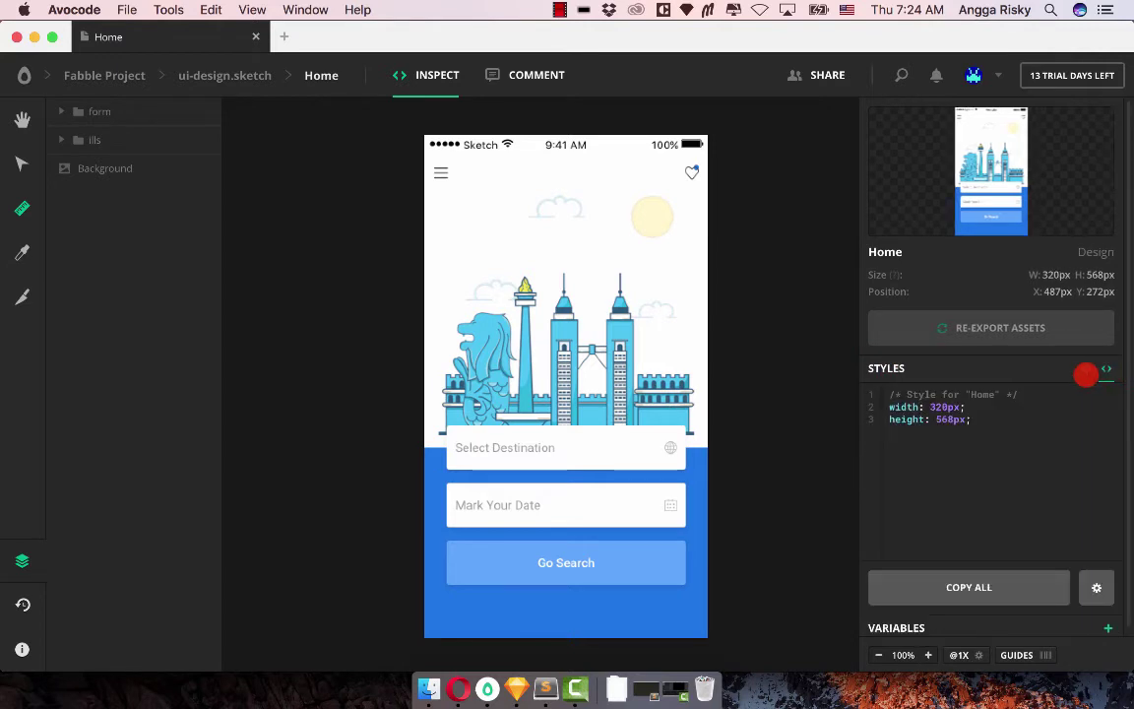
{"action": "left_click", "coordinate": [1118, 370]}
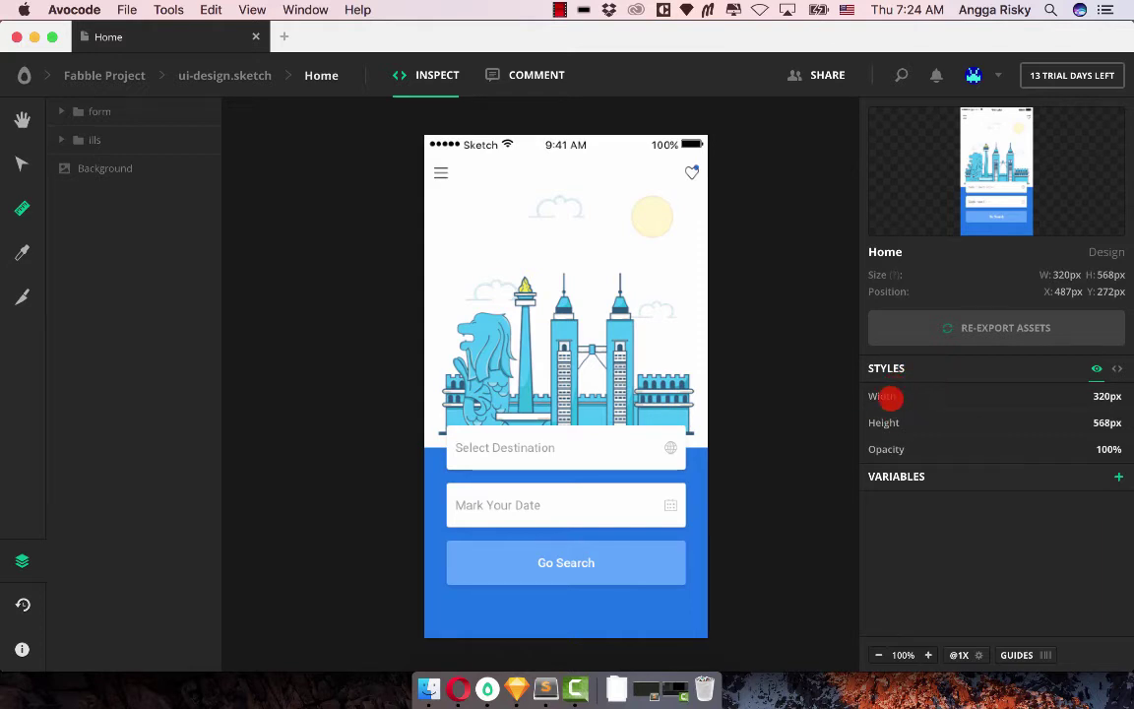
{"action": "left_click", "coordinate": [1117, 369]}
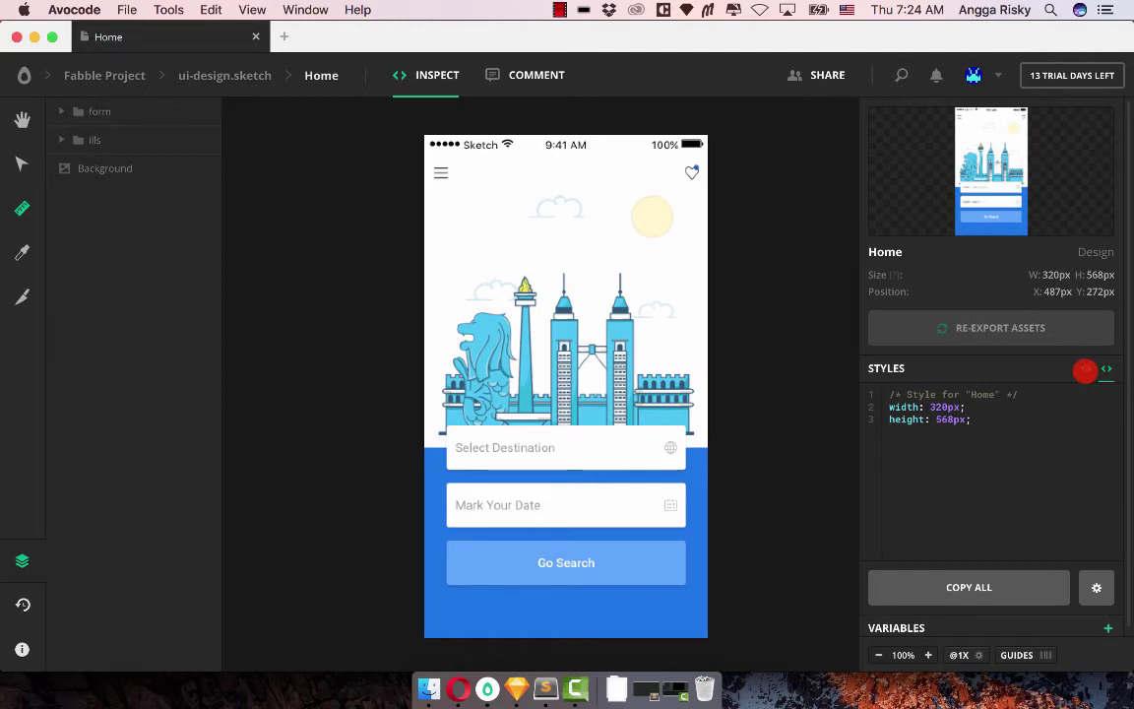
{"action": "left_click", "coordinate": [1085, 370]}
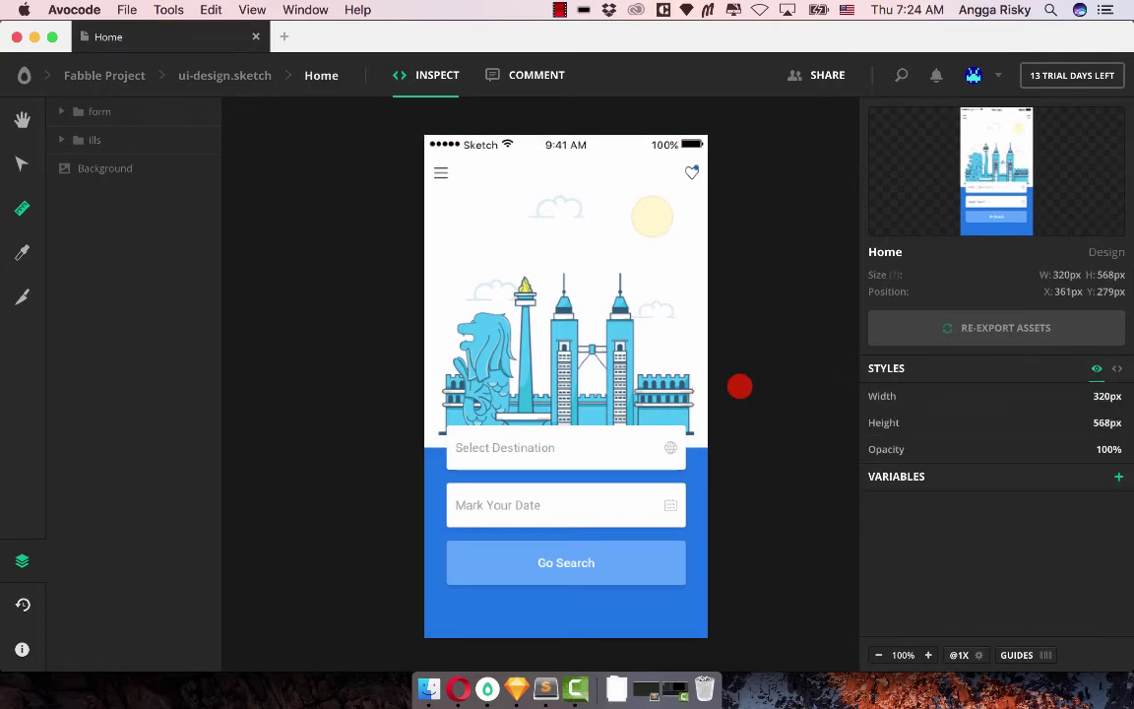
Copy the five CSS lines of the Go Search button's rectangle, then deselect it
{"action": "left_click", "coordinate": [595, 567]}
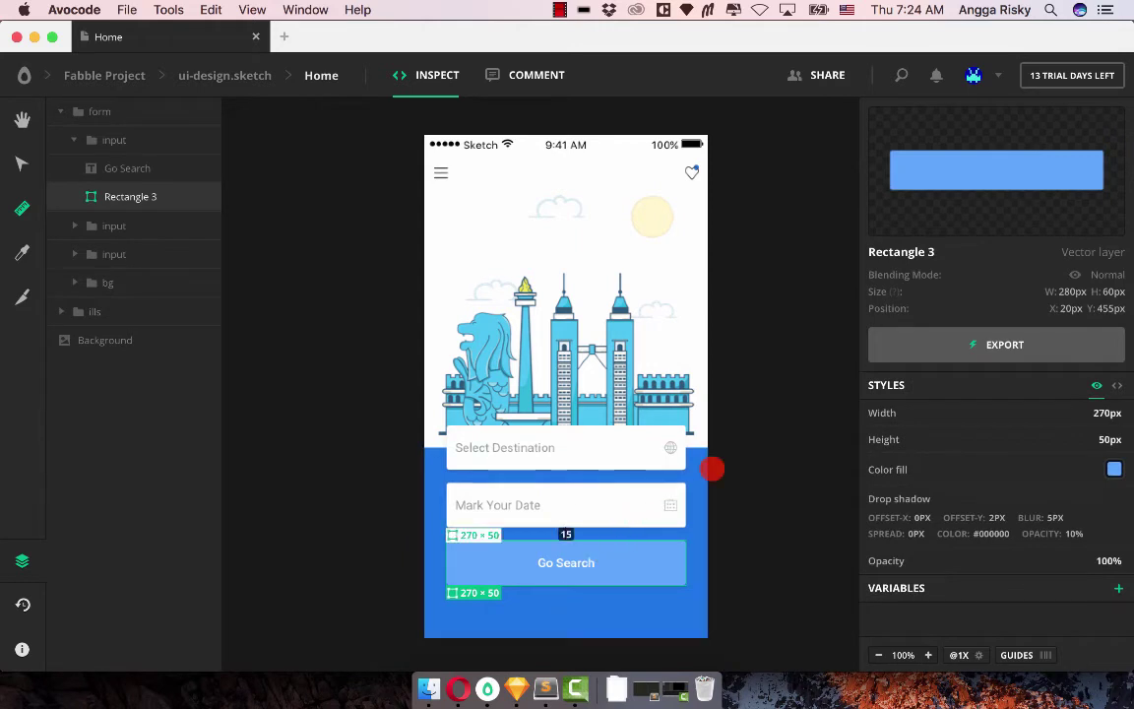
{"action": "left_click", "coordinate": [1115, 384]}
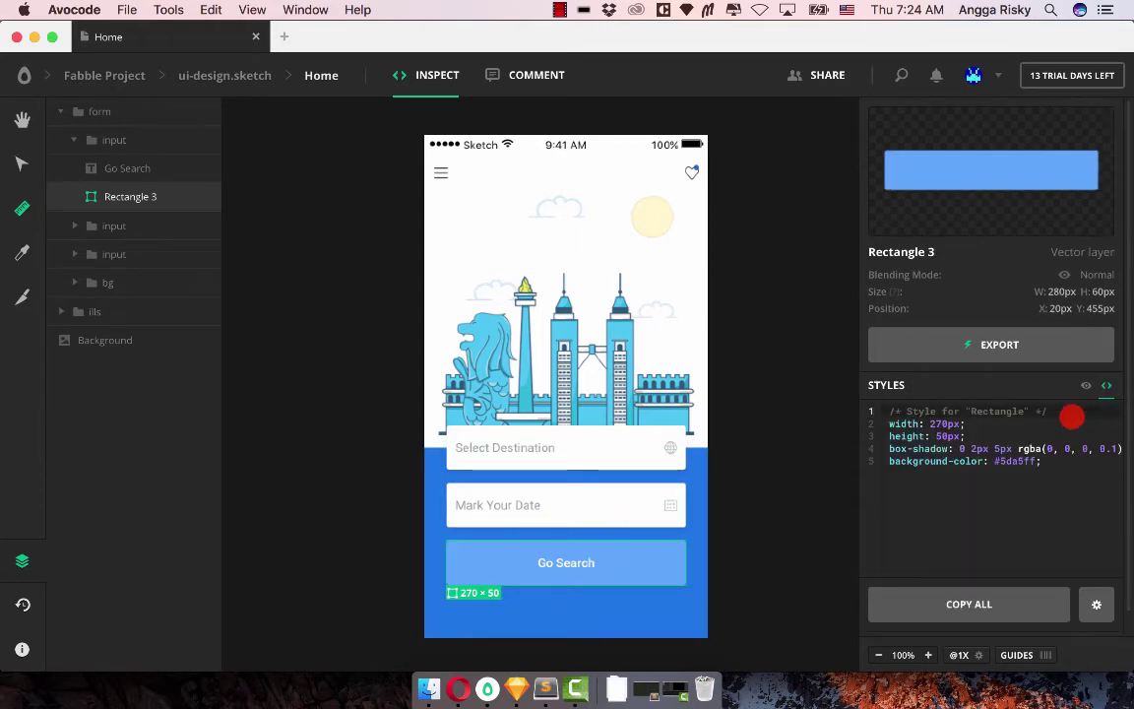
{"action": "left_click_drag", "start_coordinate": [1053, 461], "coordinate": [864, 409]}
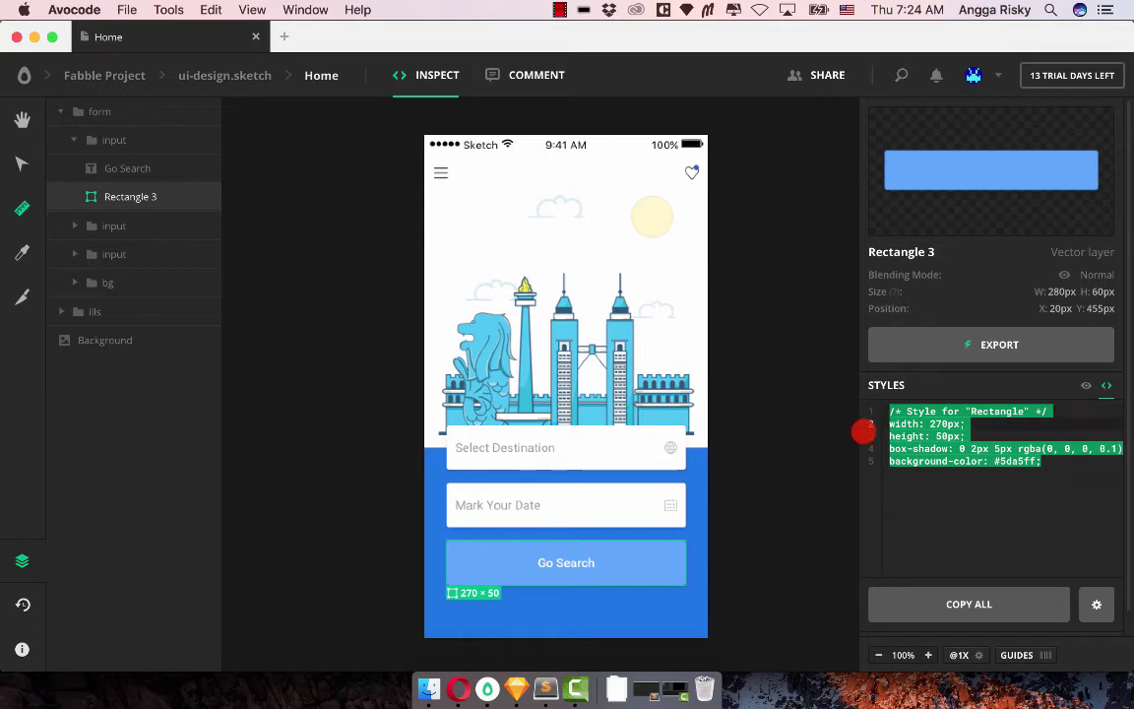
{"action": "key", "text": "super+c"}
{"action": "left_click", "coordinate": [764, 435]}
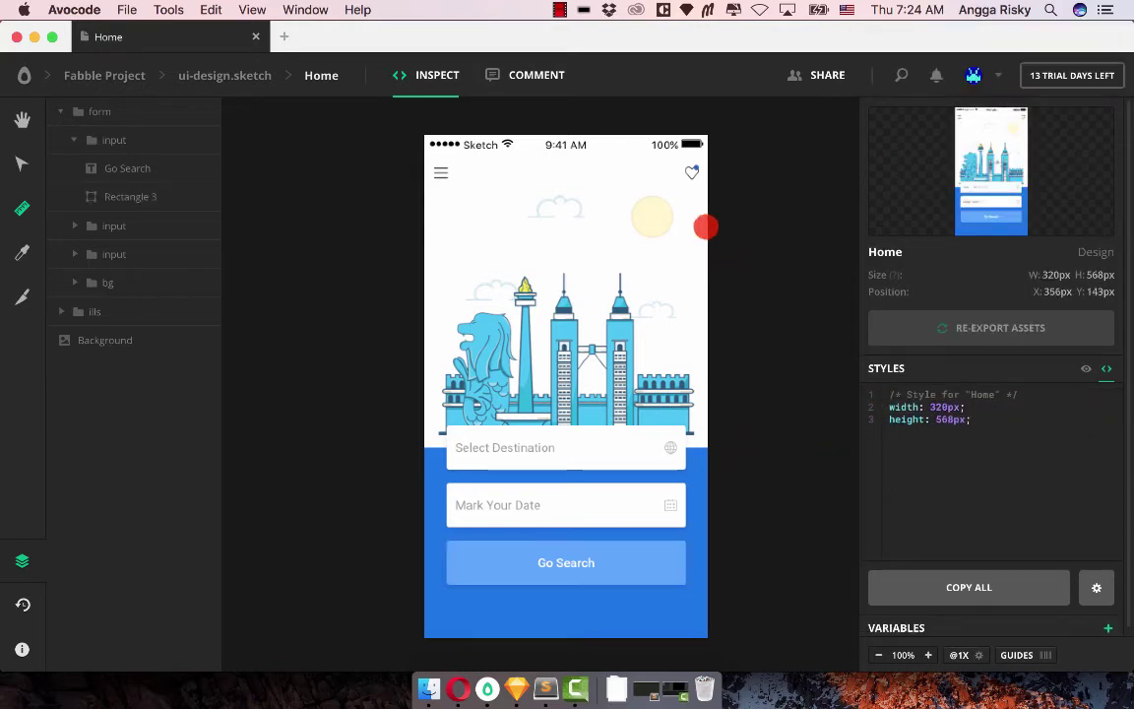
{"action": "left_click", "coordinate": [543, 75]}
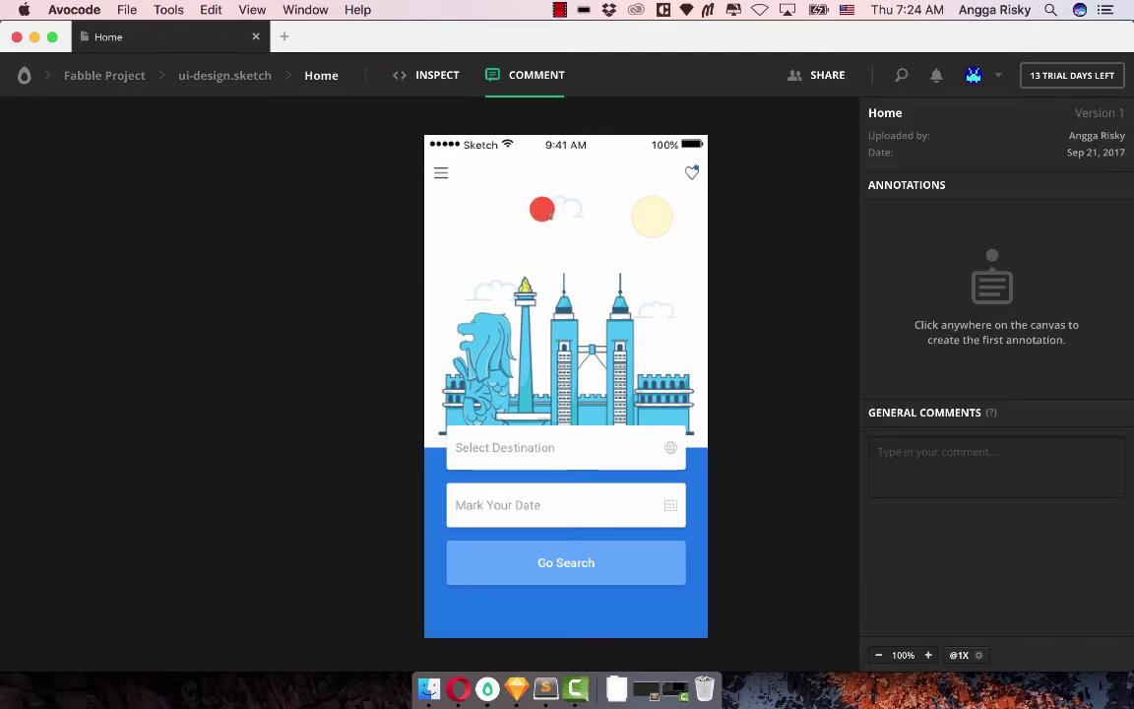
Post an annotation above the skyline reading 'Hi please make the background darker'
{"action": "left_click", "coordinate": [562, 253]}
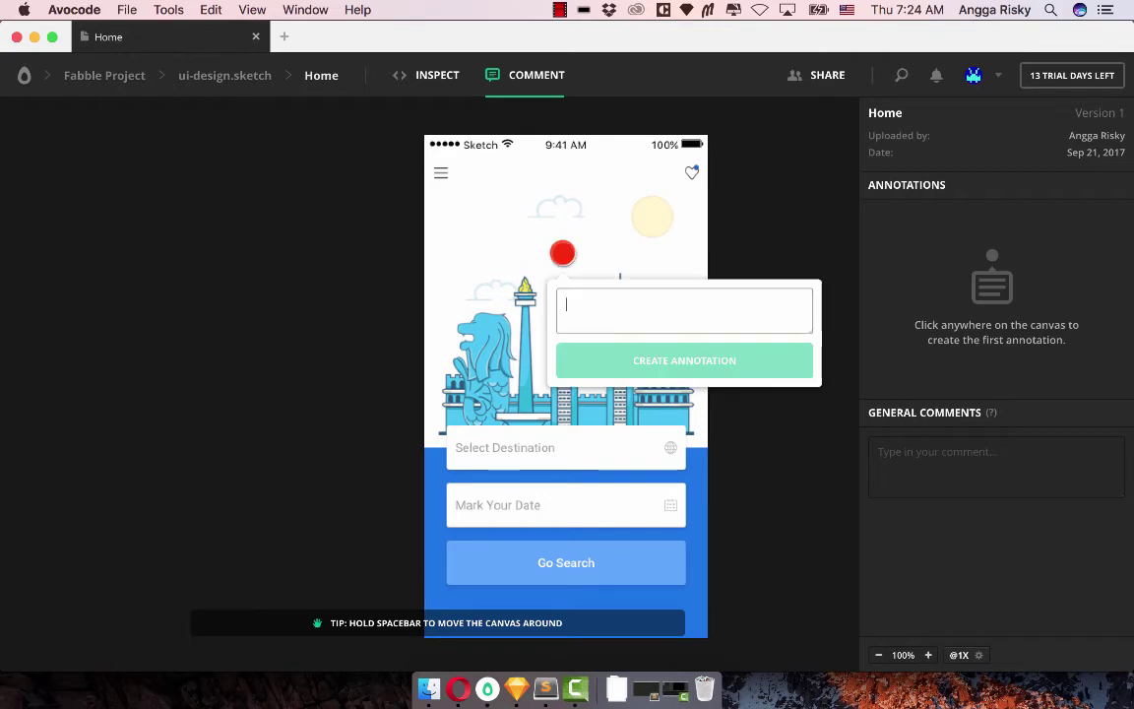
{"action": "type", "text": "Hi pla"}
{"action": "key", "text": "BackSpace"}
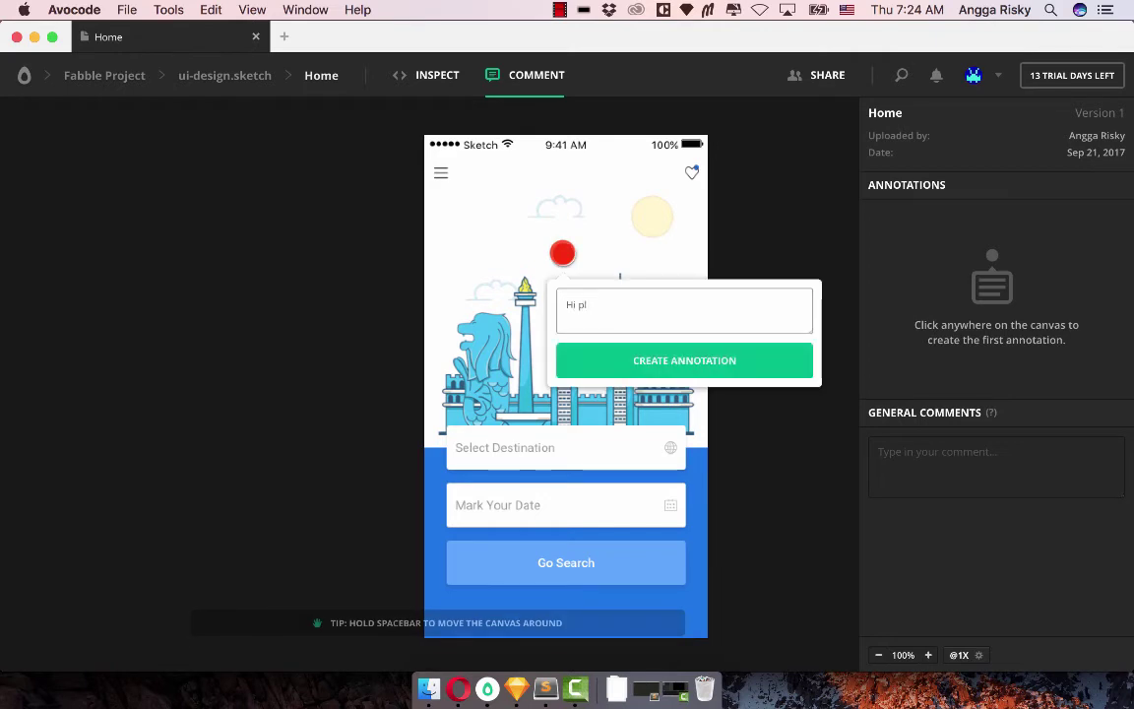
{"action": "type", "text": "ease make the backgrou"}
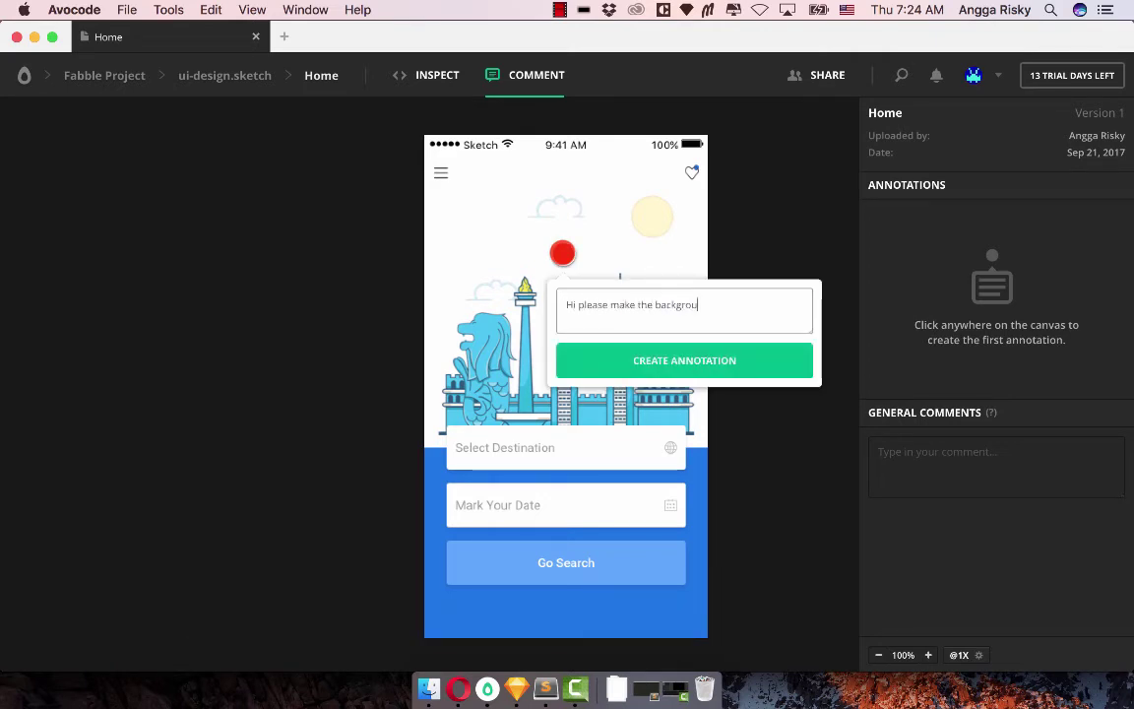
{"action": "type", "text": "nd darker"}
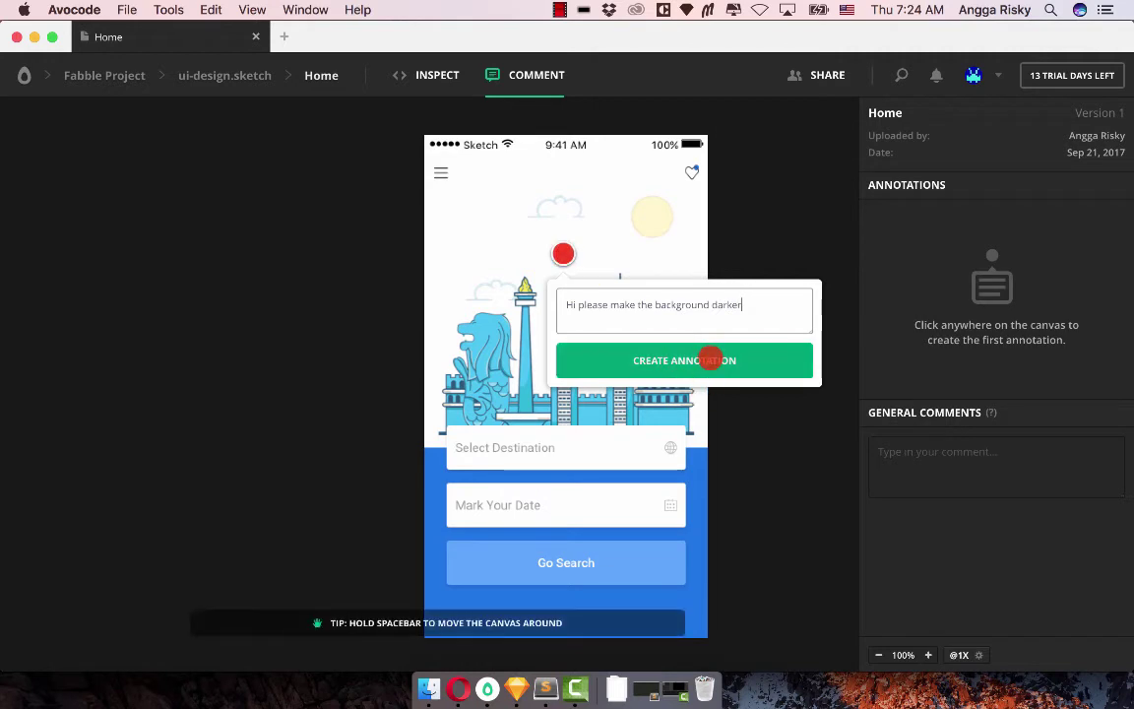
{"action": "left_click", "coordinate": [708, 356]}
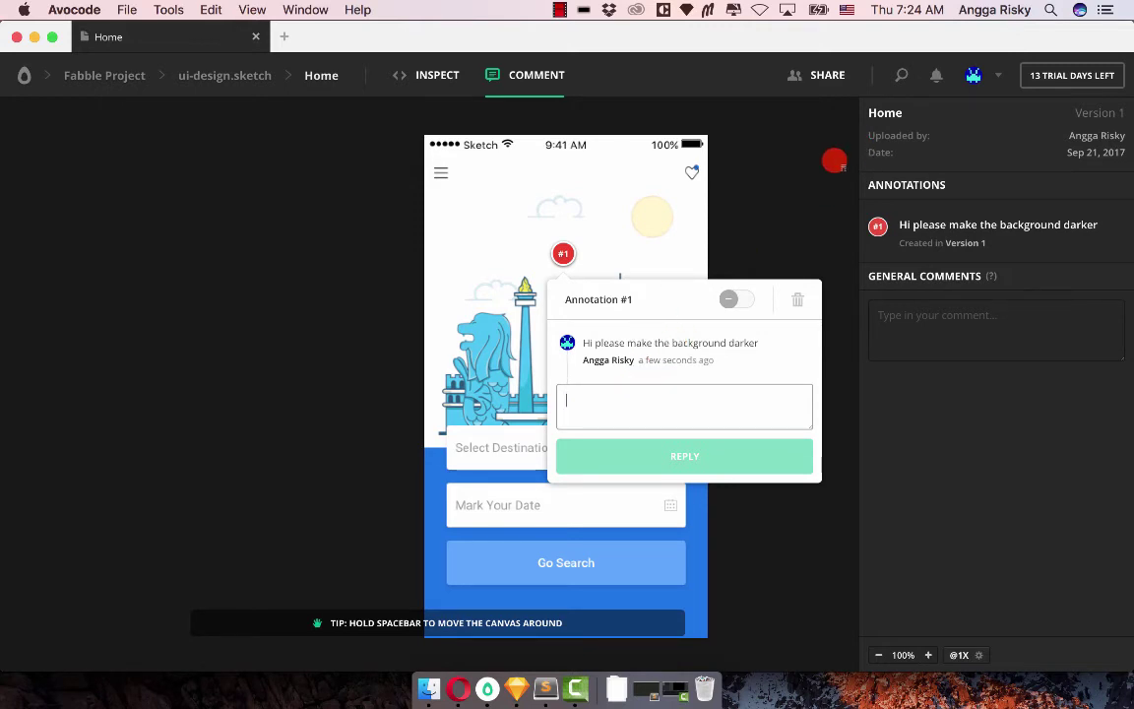
Reply 'I already changed it.' on annotation #1 and mark it solved
{"action": "left_click", "coordinate": [885, 118]}
{"action": "left_click", "coordinate": [563, 254]}
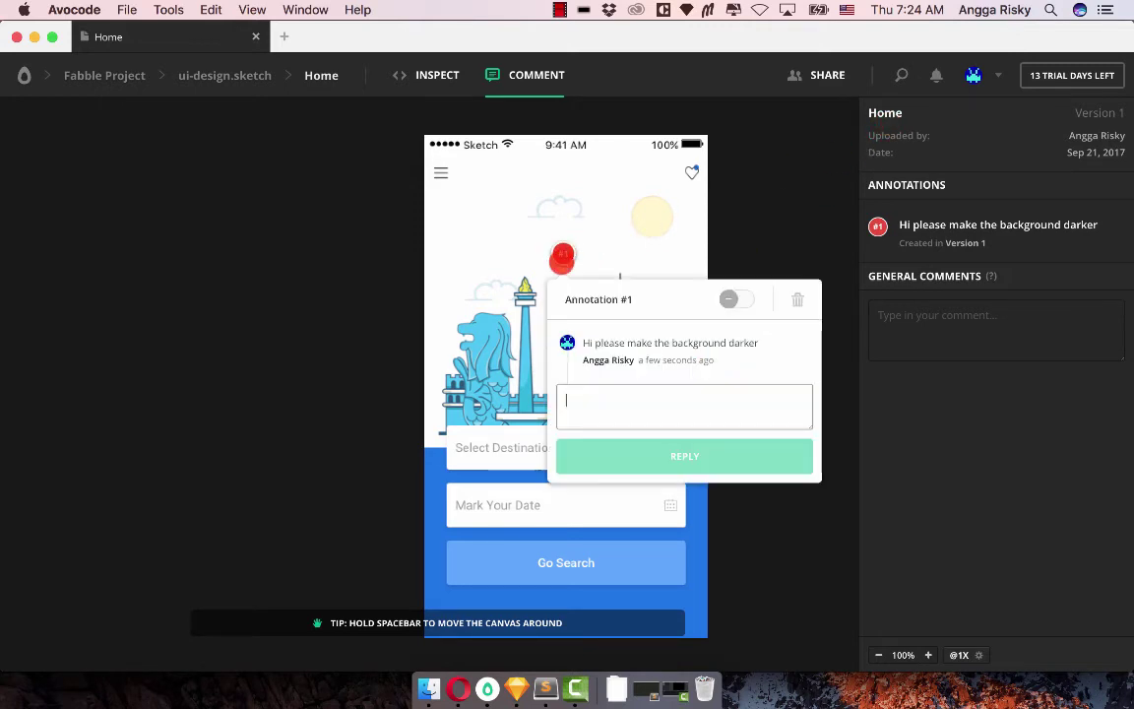
{"action": "type", "text": "I already"}
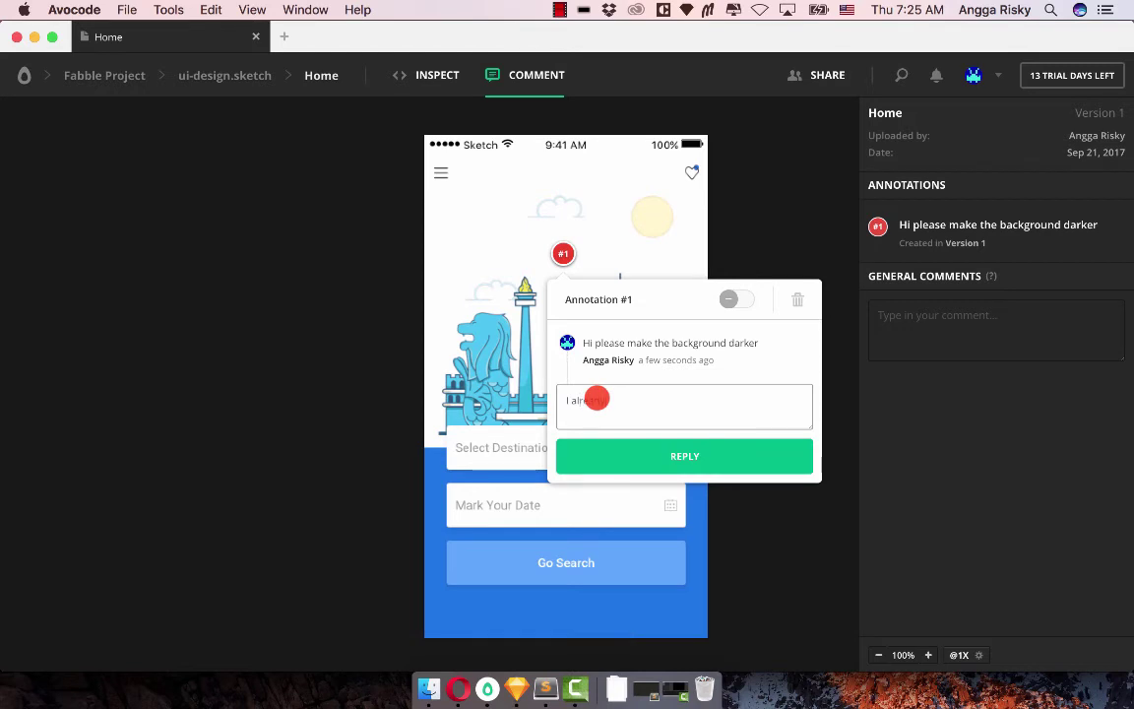
{"action": "type", "text": " changed it."}
{"action": "left_click", "coordinate": [658, 455]}
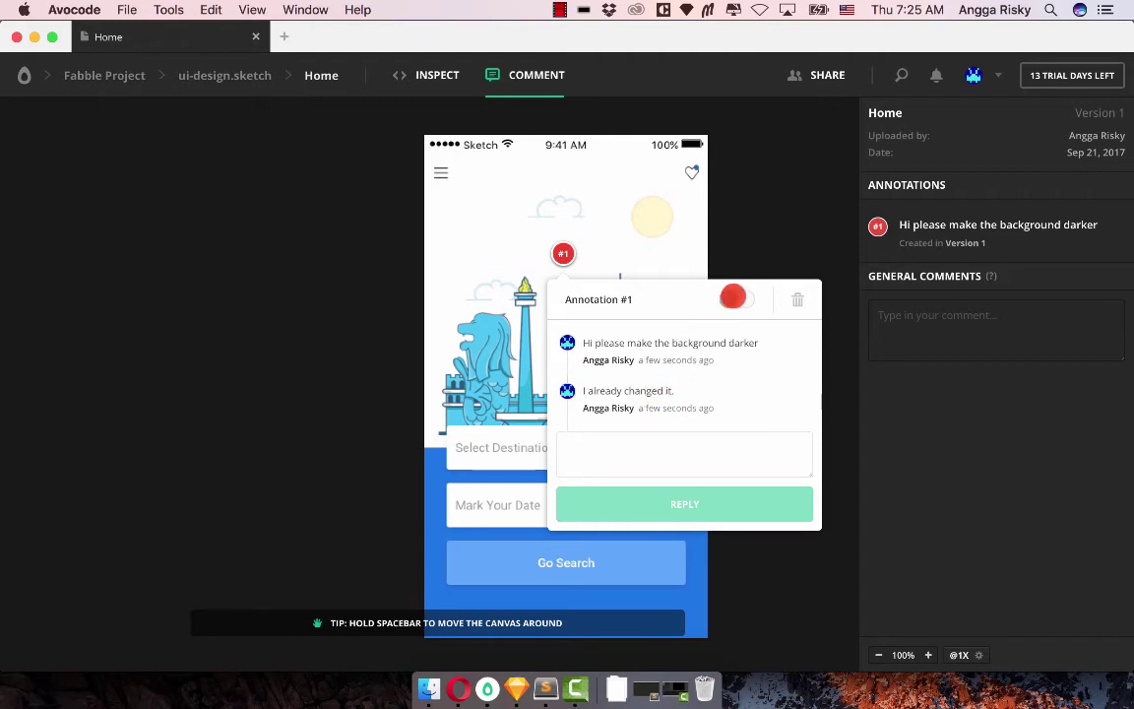
{"action": "left_click", "coordinate": [732, 297]}
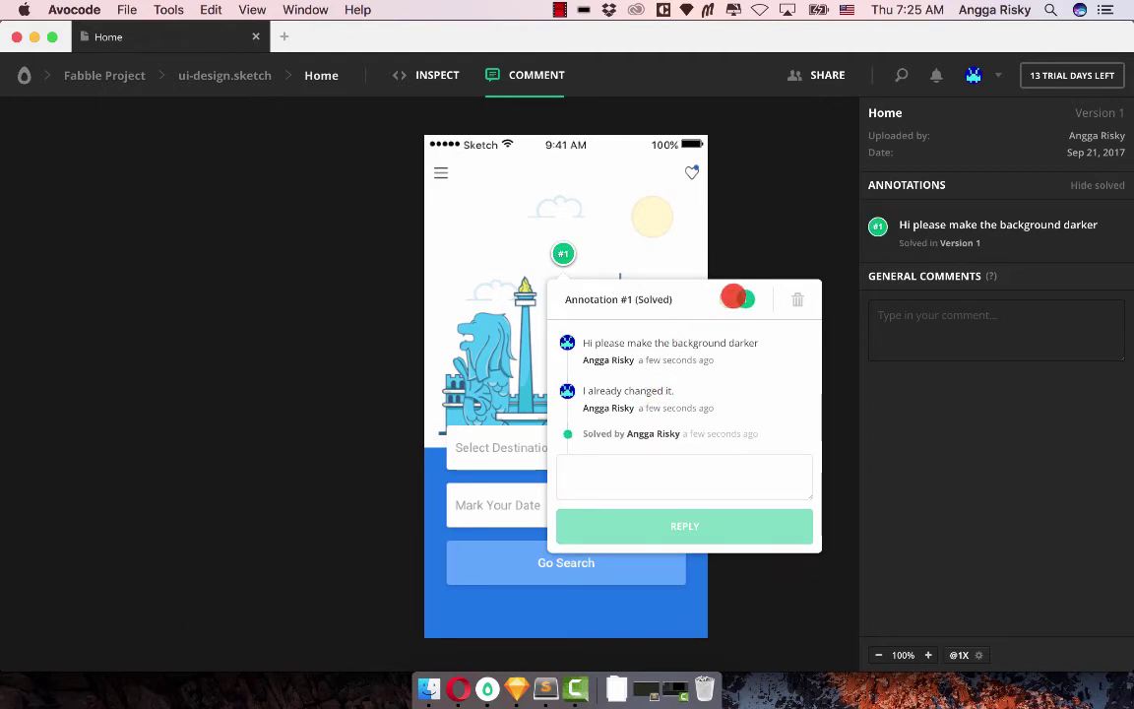
{"action": "left_click", "coordinate": [765, 213]}
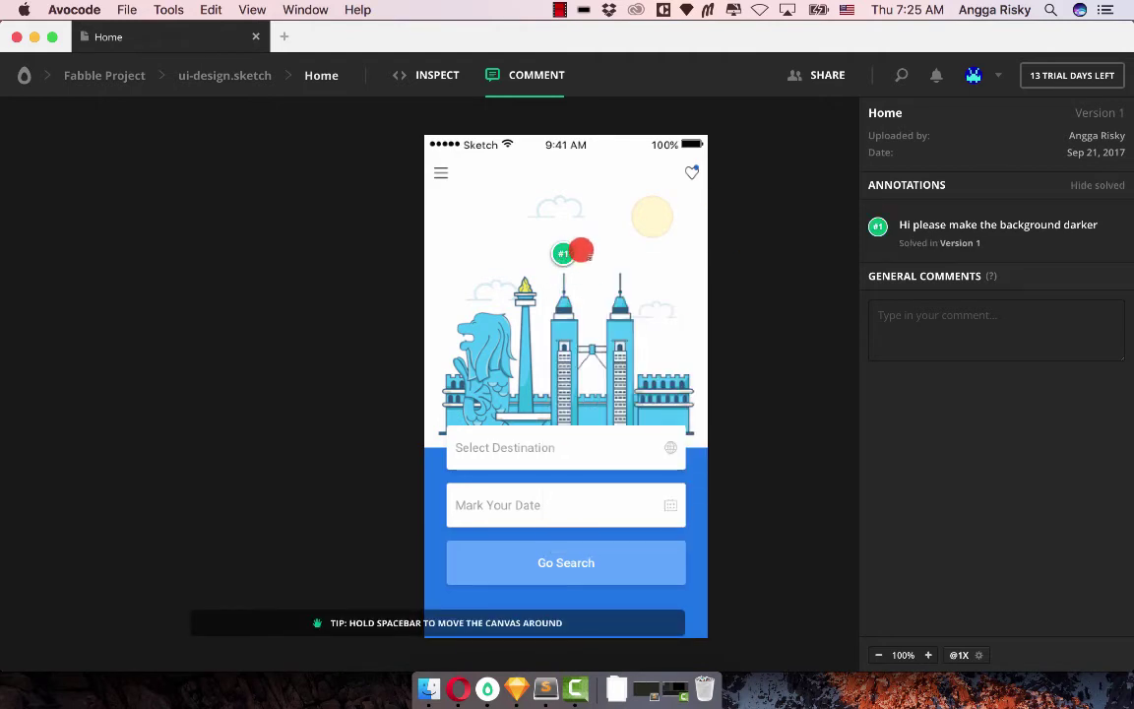
Mark annotation #1 unresolved and reply 'I will make it more darker again'
{"action": "left_click", "coordinate": [561, 253]}
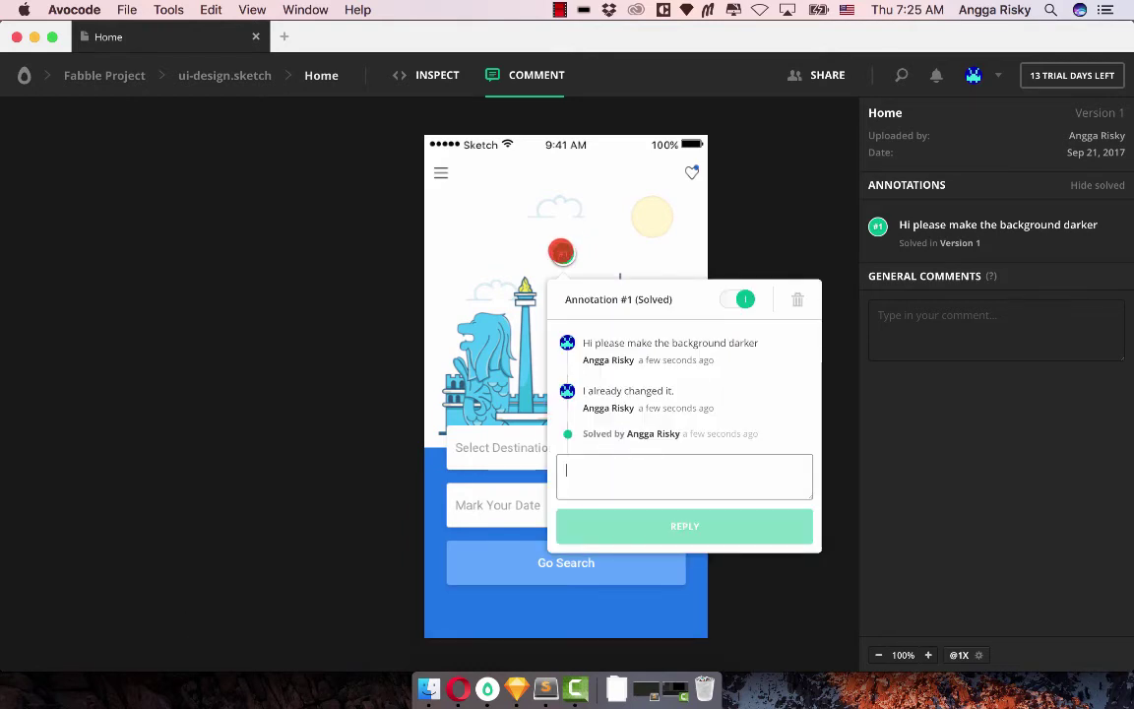
{"action": "left_click", "coordinate": [740, 299]}
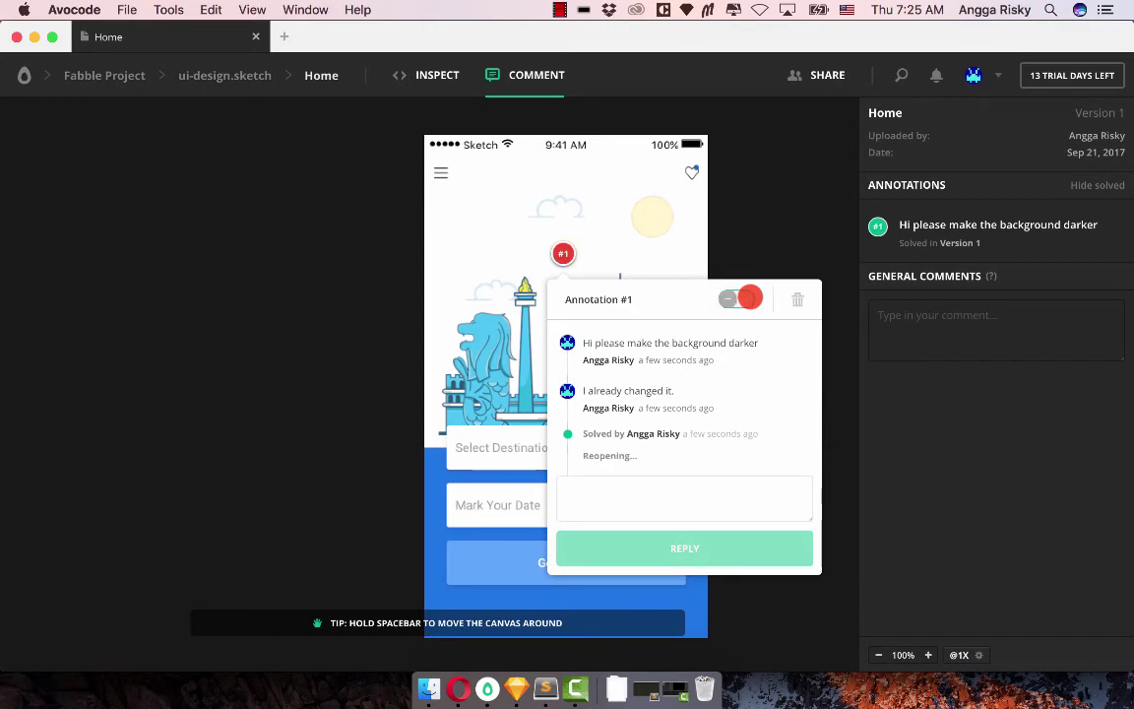
{"action": "left_click", "coordinate": [621, 500]}
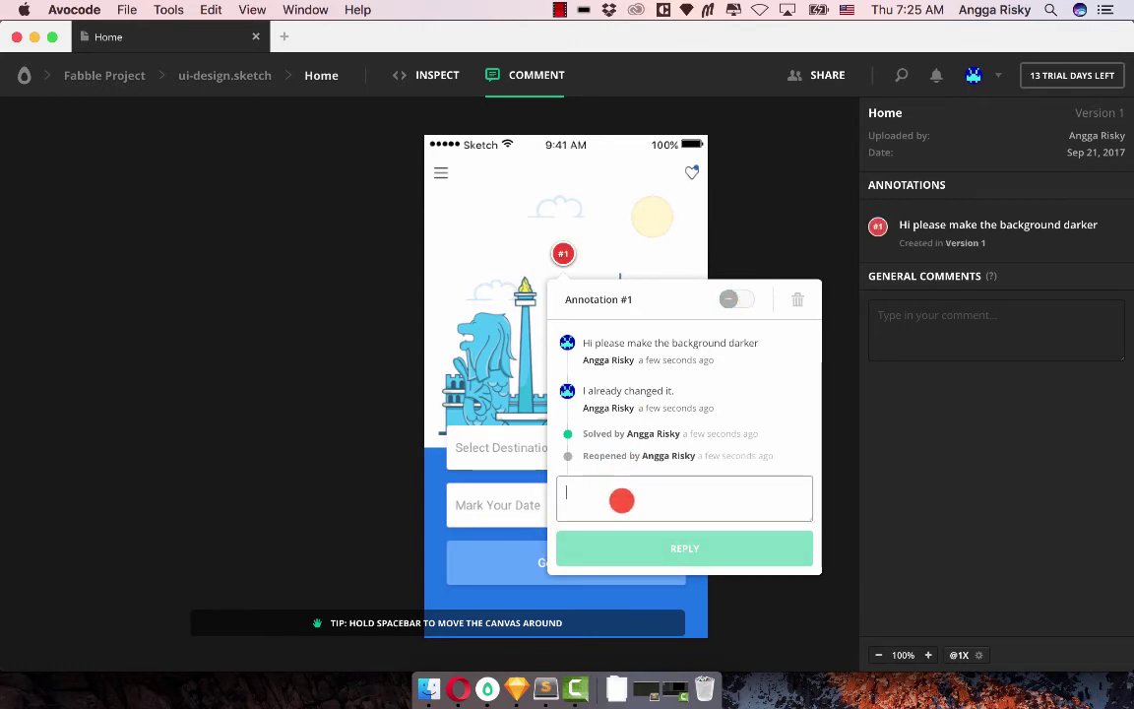
{"action": "type", "text": "I will make it more da"}
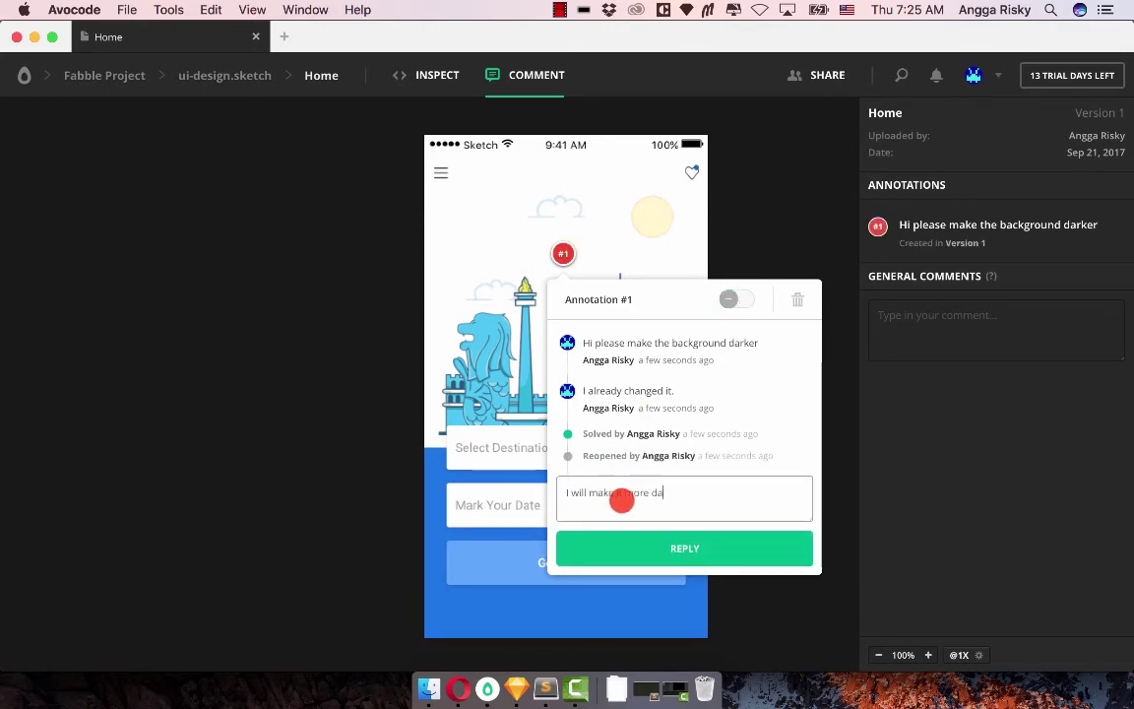
{"action": "type", "text": "rker again"}
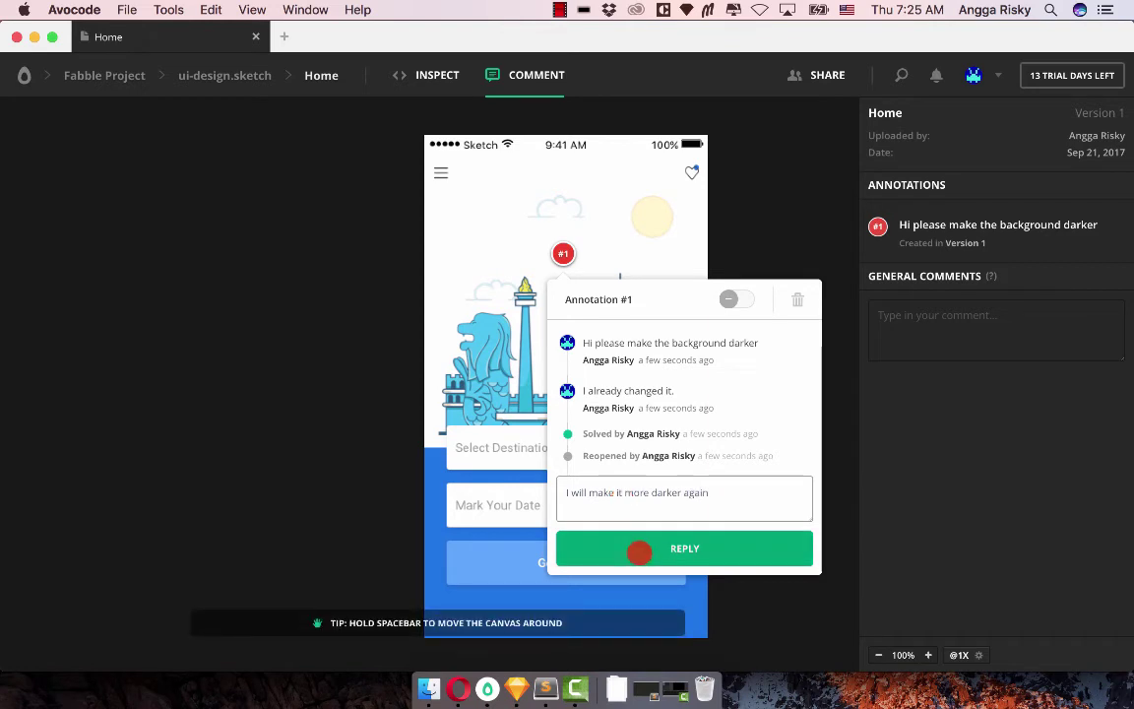
{"action": "left_click", "coordinate": [638, 548]}
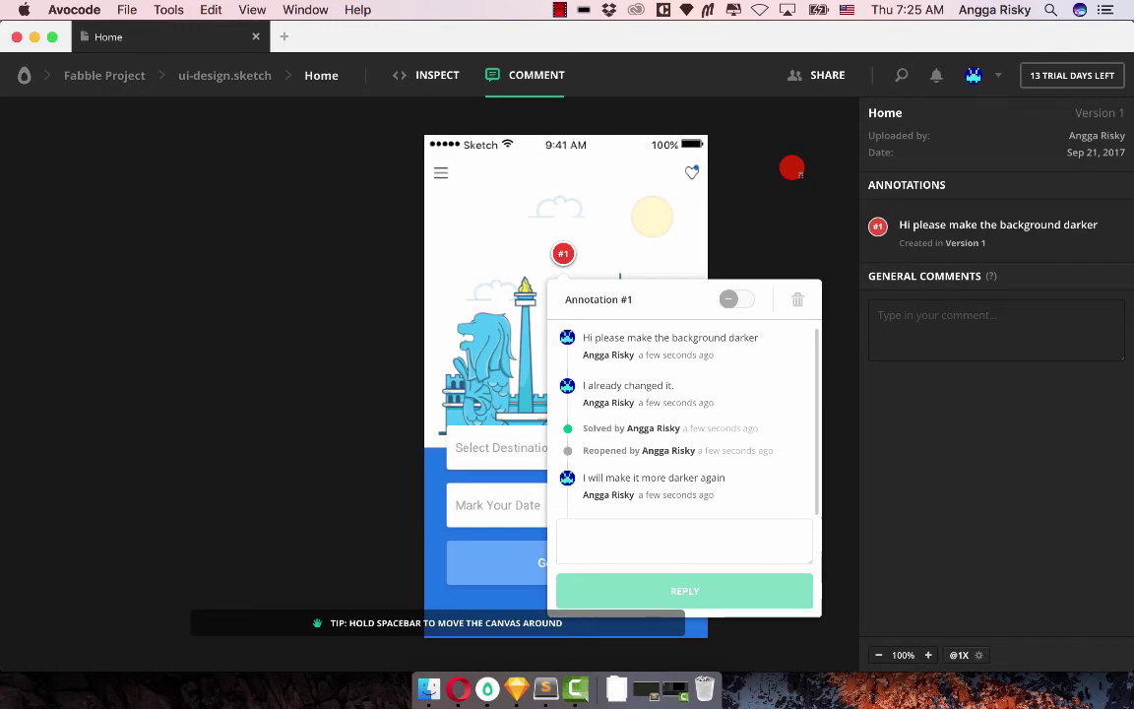
{"action": "left_click", "coordinate": [789, 167]}
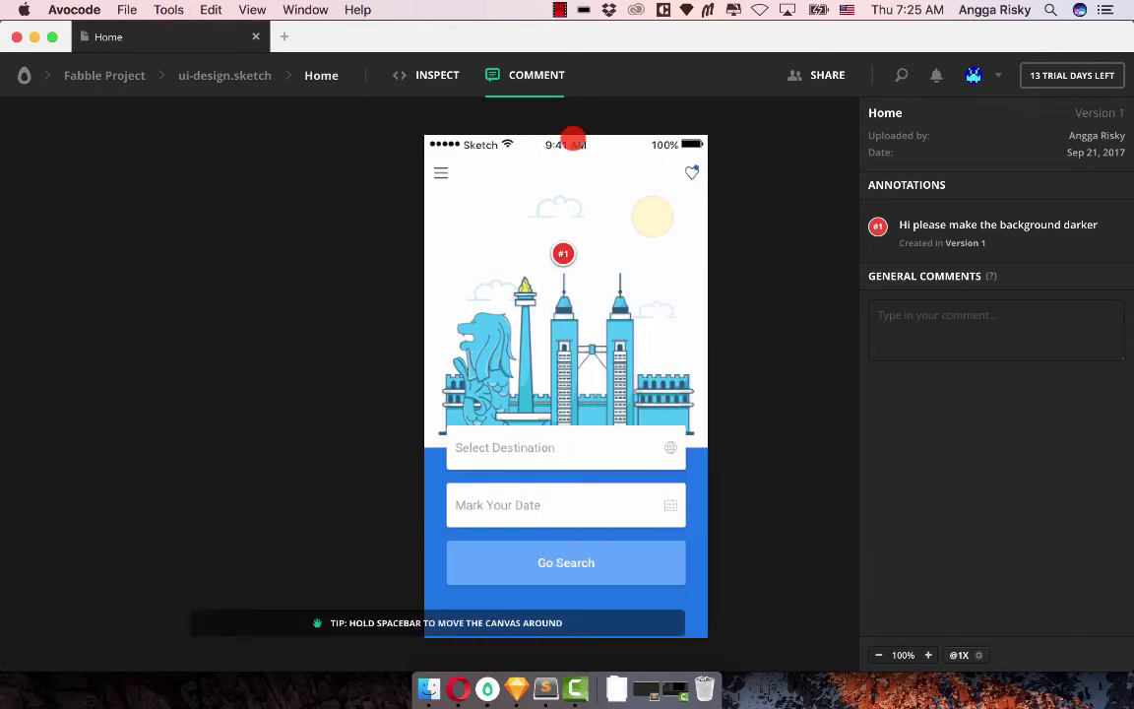
In Inspect, select the globe icon in Select Destination and show its export options
{"action": "left_click", "coordinate": [437, 75]}
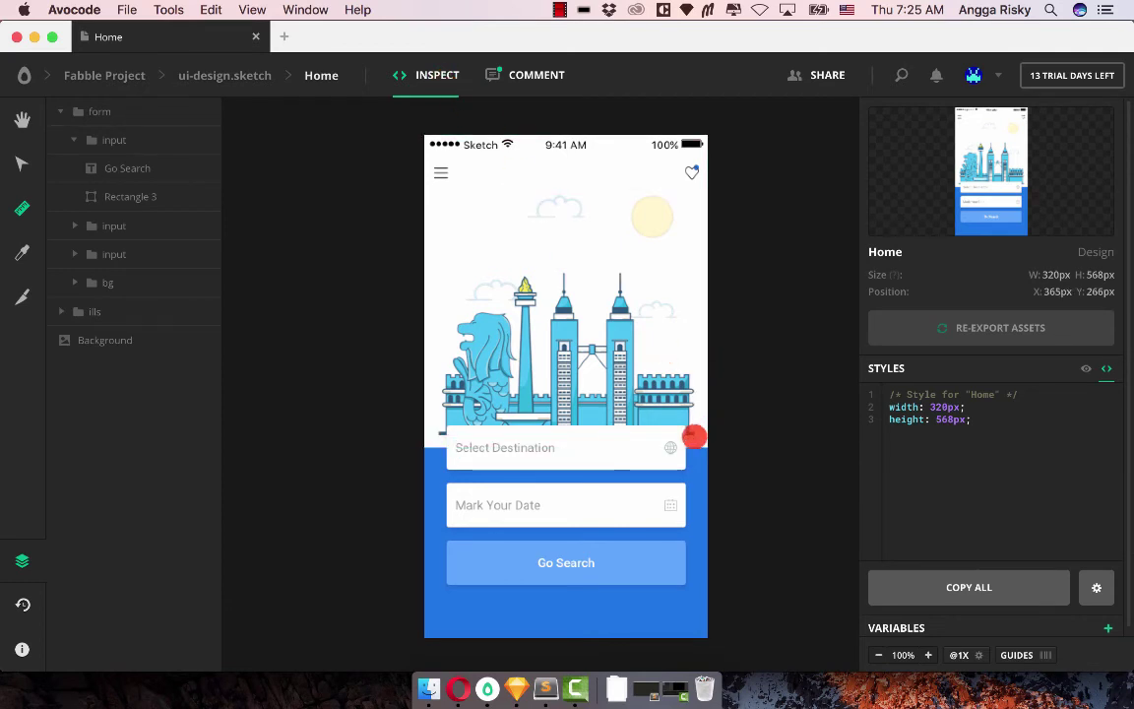
{"action": "left_click", "coordinate": [671, 448]}
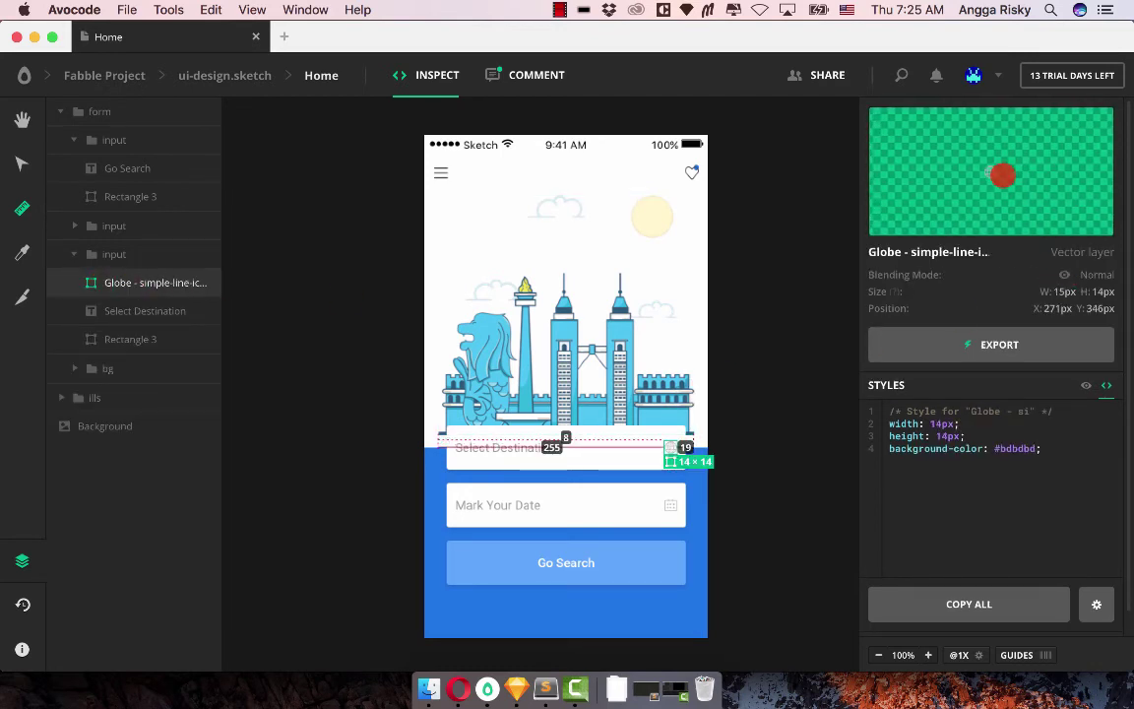
{"action": "left_click", "coordinate": [1005, 344]}
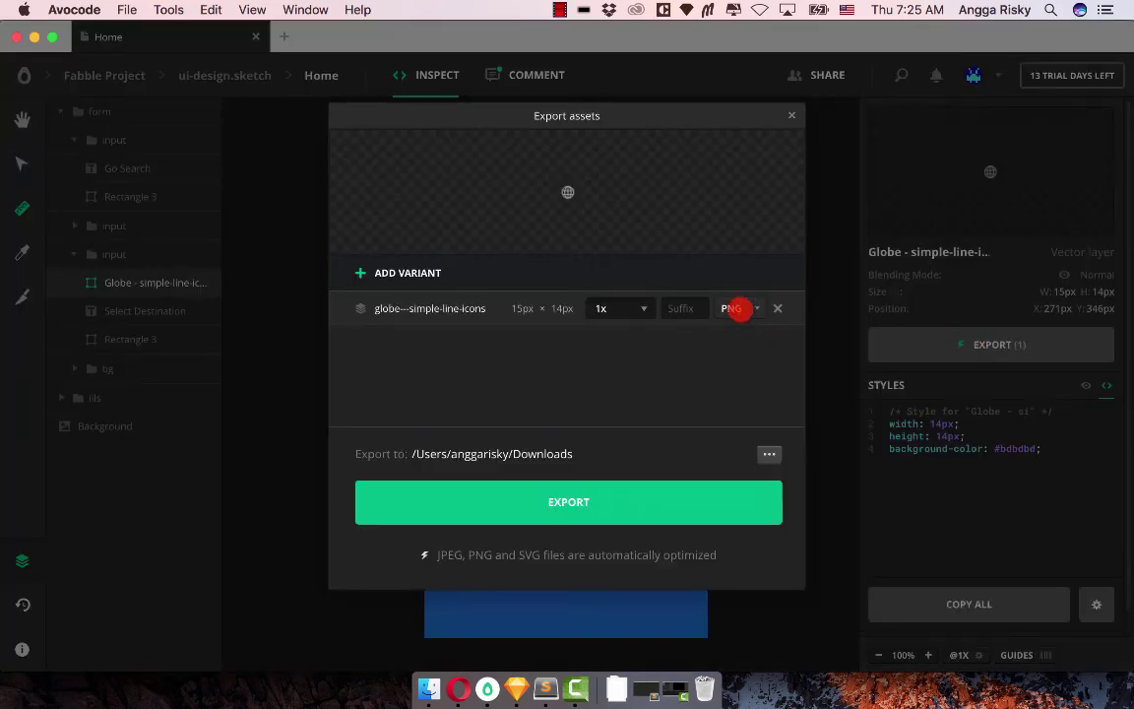
Set up the globe export variants as 2x PNG and 1x SVG
{"action": "left_click", "coordinate": [738, 308]}
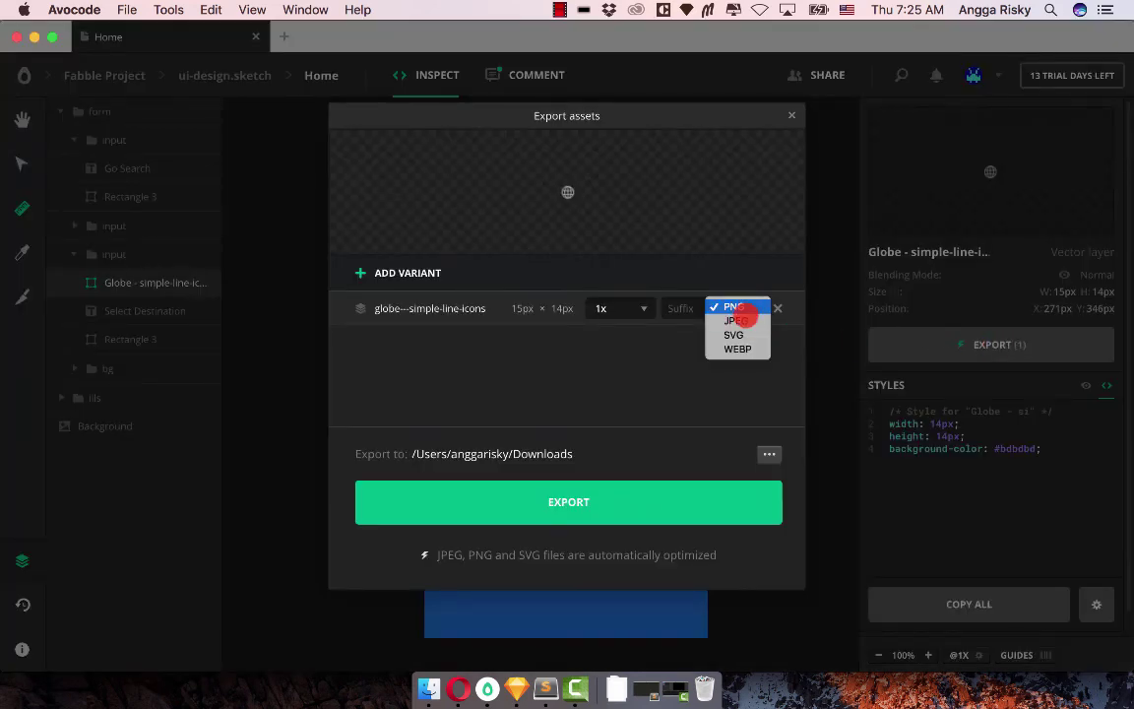
{"action": "left_click", "coordinate": [648, 366]}
{"action": "left_click", "coordinate": [363, 273]}
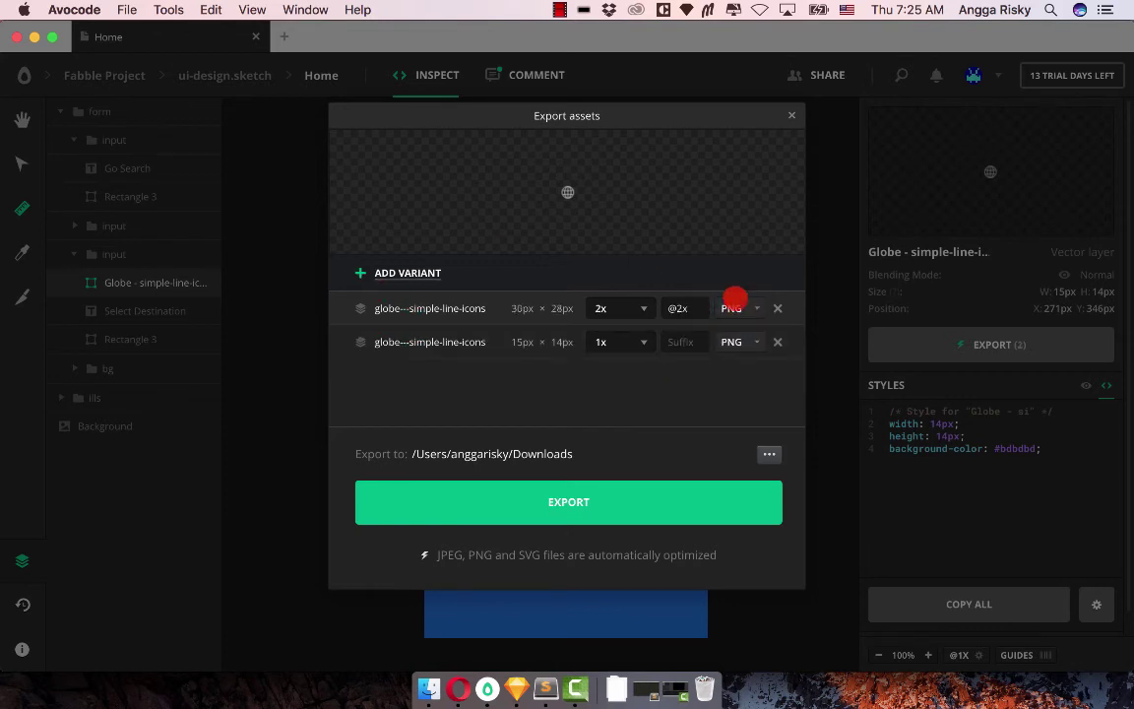
{"action": "left_click", "coordinate": [736, 308]}
{"action": "left_click", "coordinate": [734, 285]}
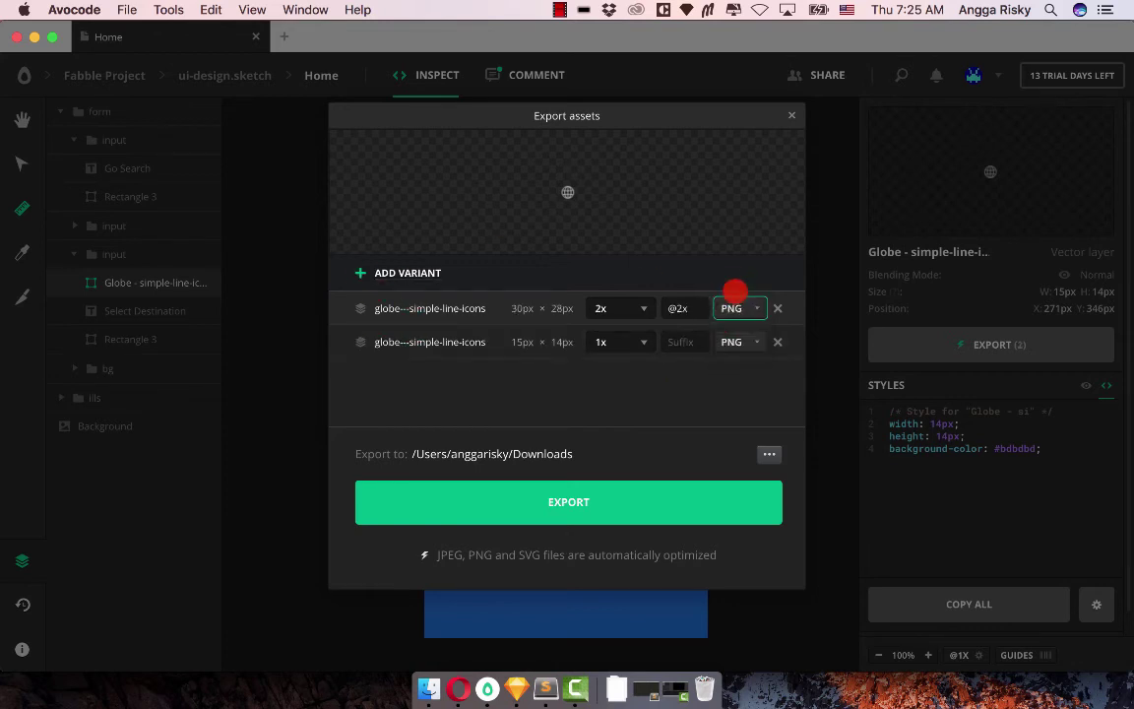
{"action": "left_click", "coordinate": [734, 341]}
{"action": "left_click", "coordinate": [734, 367]}
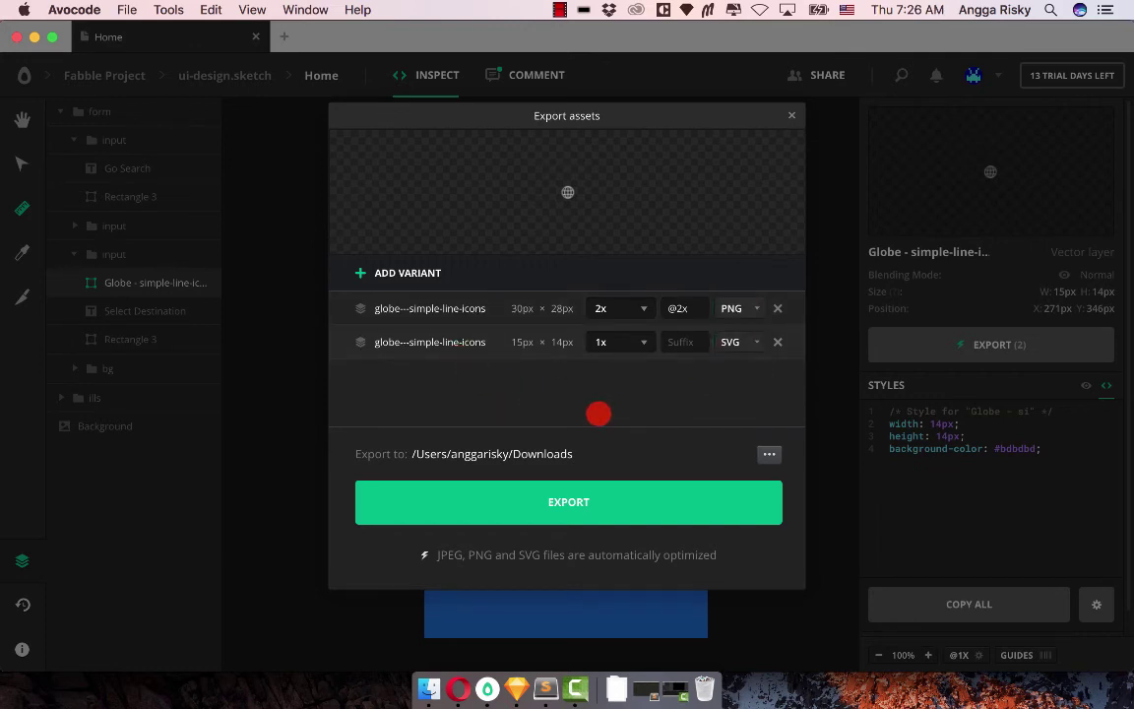
Export both globe variants to the Desktop folder
{"action": "left_click", "coordinate": [767, 457]}
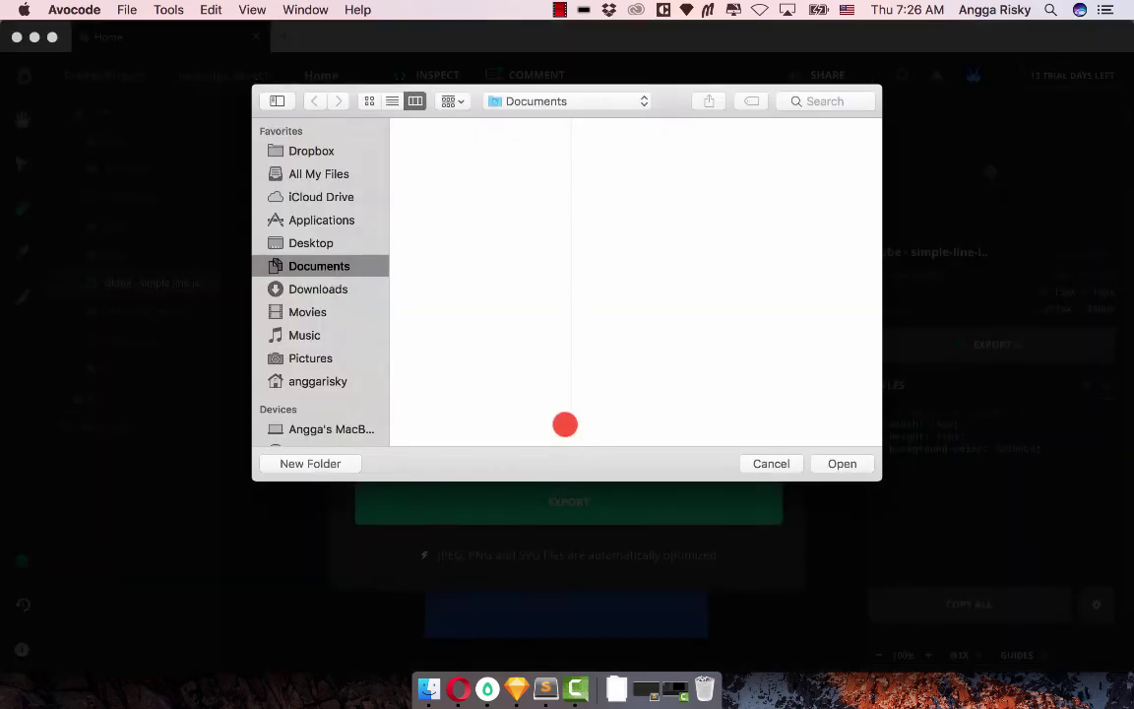
{"action": "left_click", "coordinate": [334, 243]}
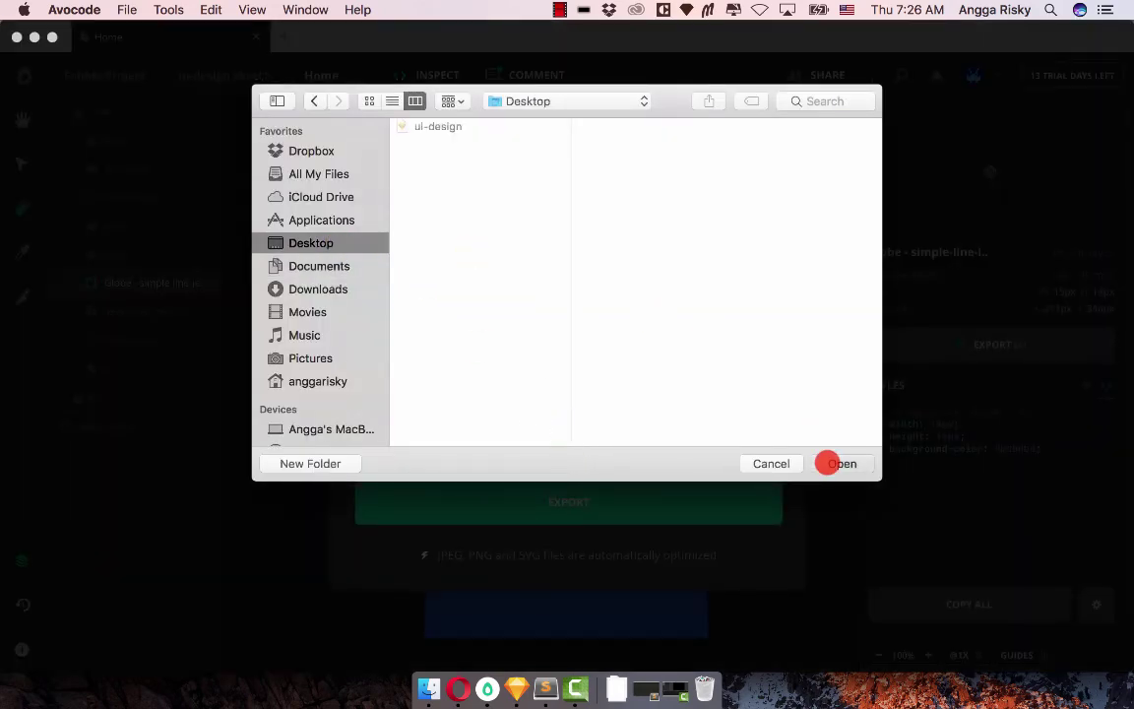
{"action": "left_click", "coordinate": [830, 462]}
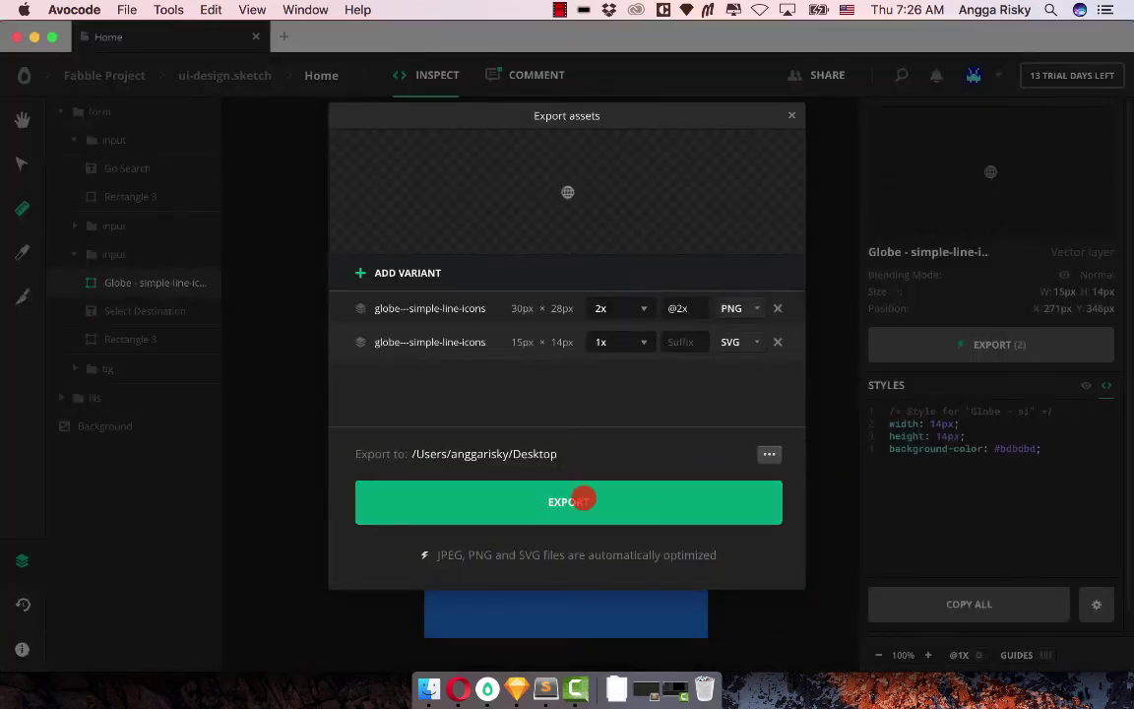
{"action": "left_click", "coordinate": [587, 500]}
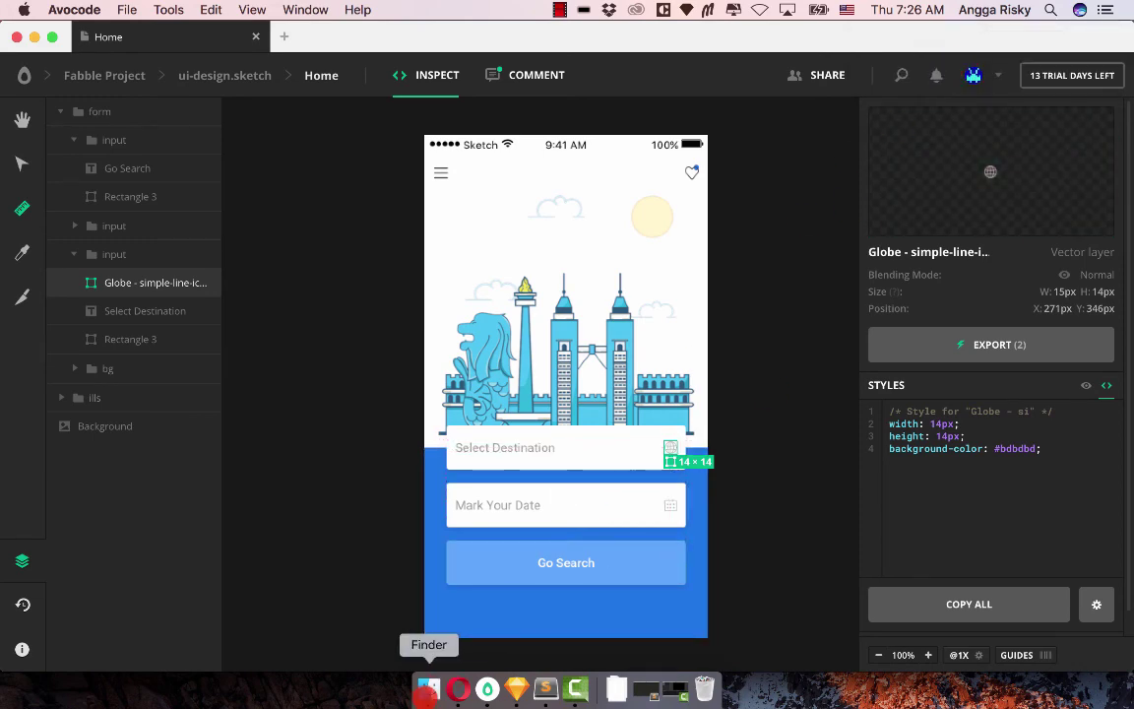
{"action": "left_click", "coordinate": [426, 693]}
{"action": "left_click", "coordinate": [291, 283]}
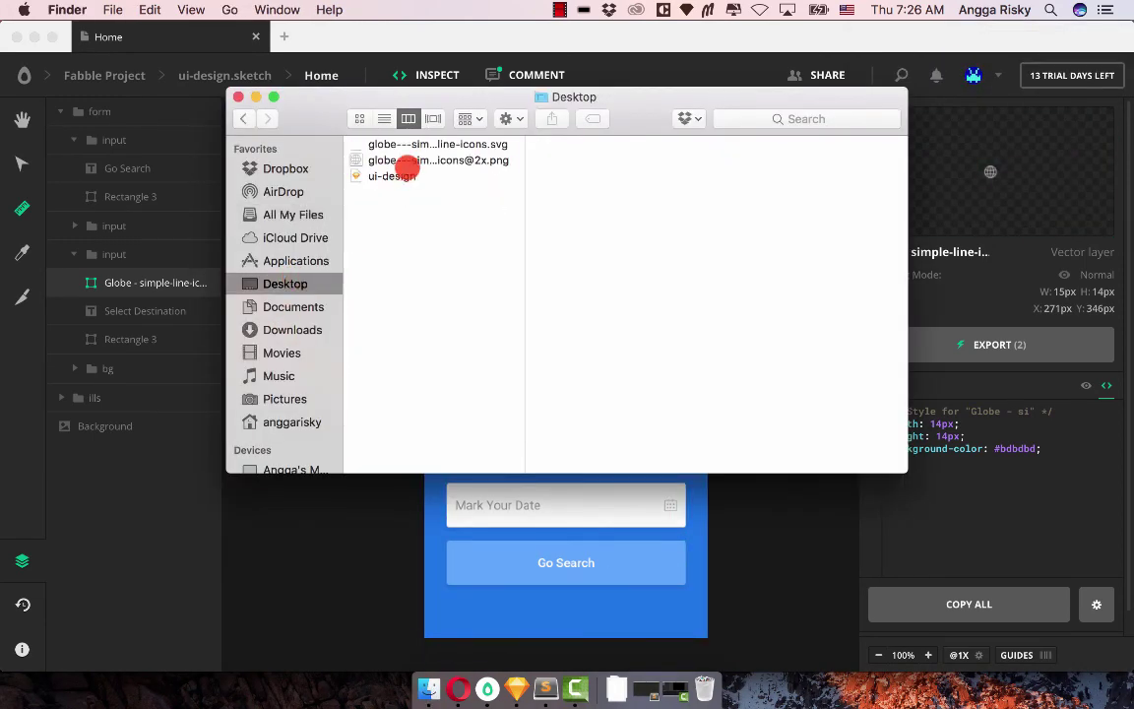
{"action": "left_click", "coordinate": [436, 144]}
{"action": "key", "text": "Down"}
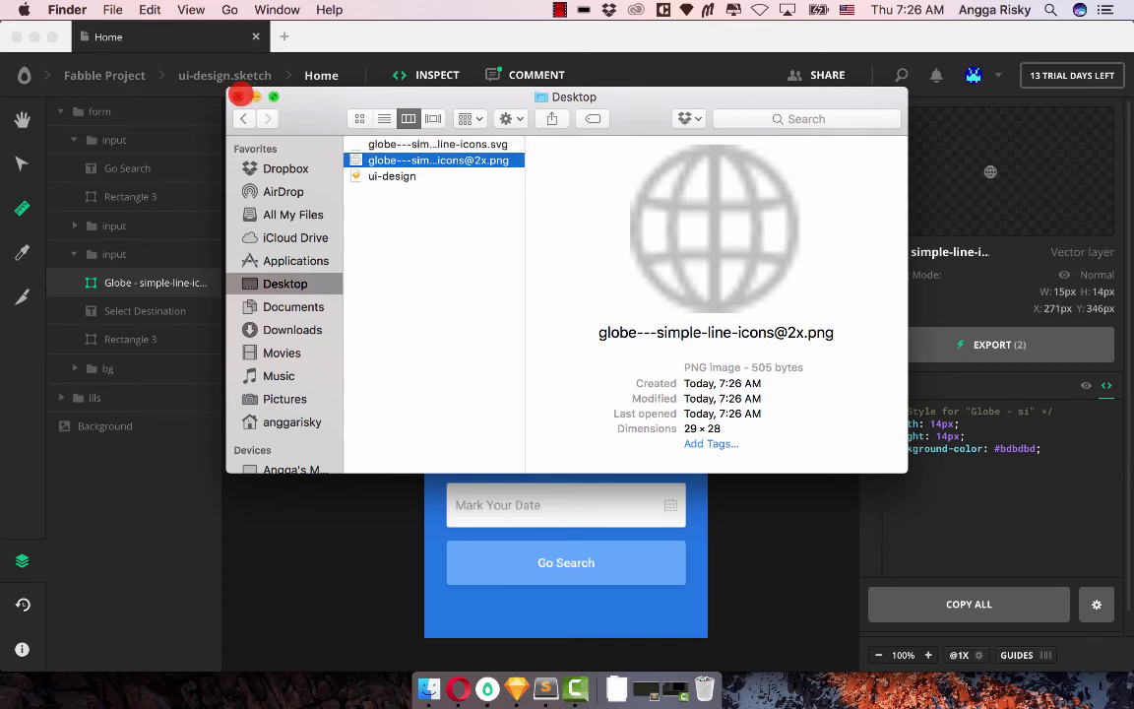
{"action": "left_click", "coordinate": [237, 96]}
{"action": "left_click", "coordinate": [327, 188]}
Return to Inspect mode with the globe deselected, showing the whole Home artboard
{"action": "left_click", "coordinate": [539, 74]}
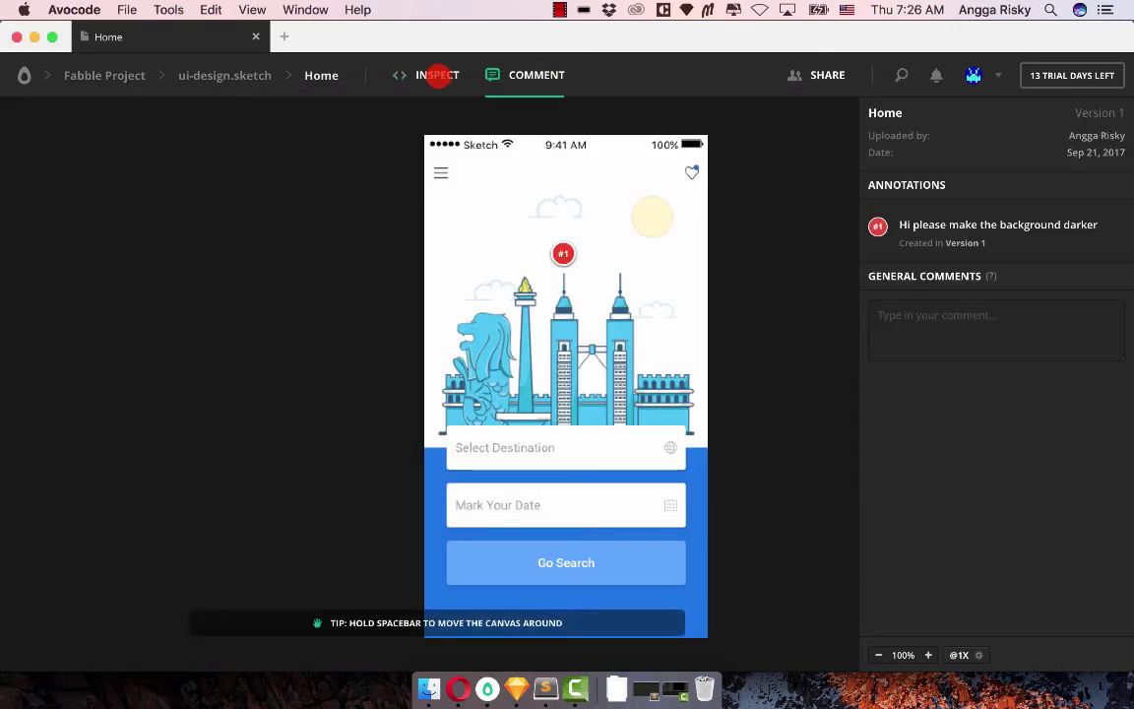
{"action": "left_click", "coordinate": [437, 75]}
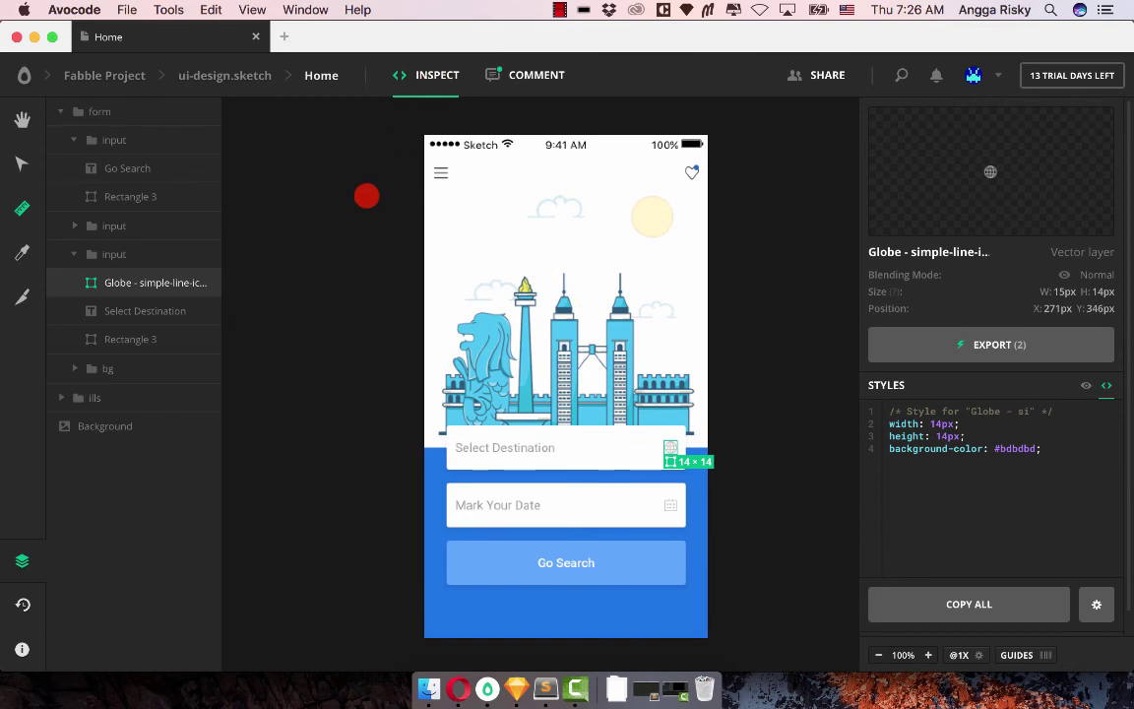
{"action": "left_click", "coordinate": [366, 196]}
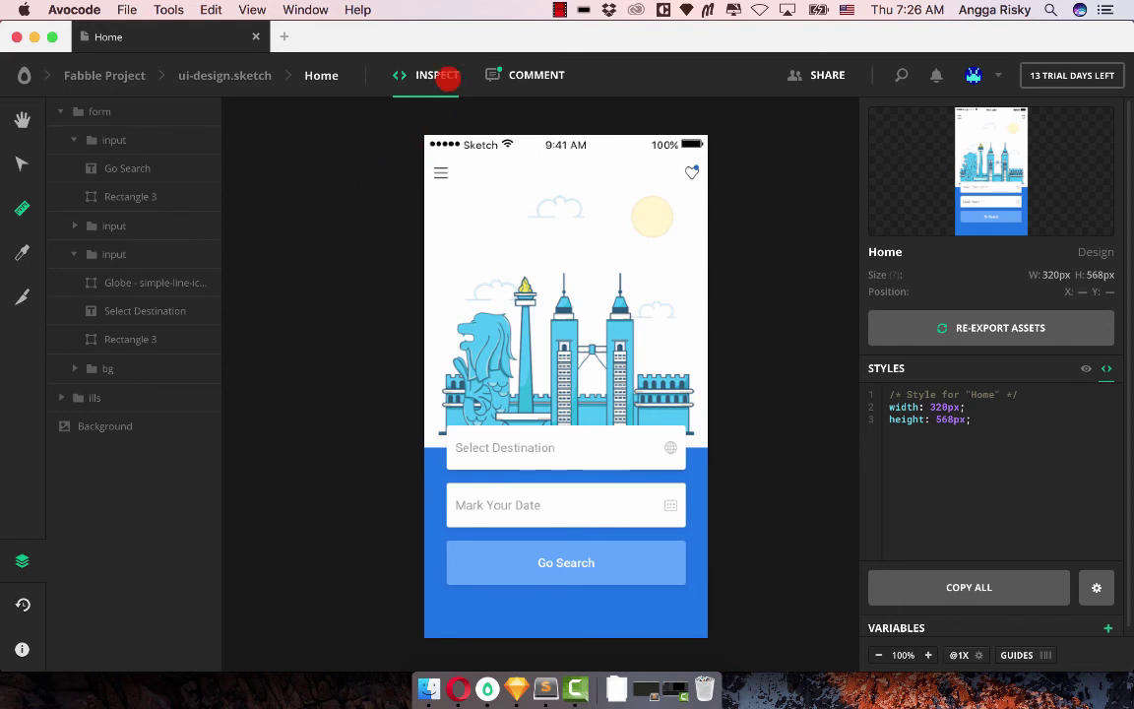
{"action": "left_click", "coordinate": [542, 71]}
{"action": "left_click", "coordinate": [452, 74]}
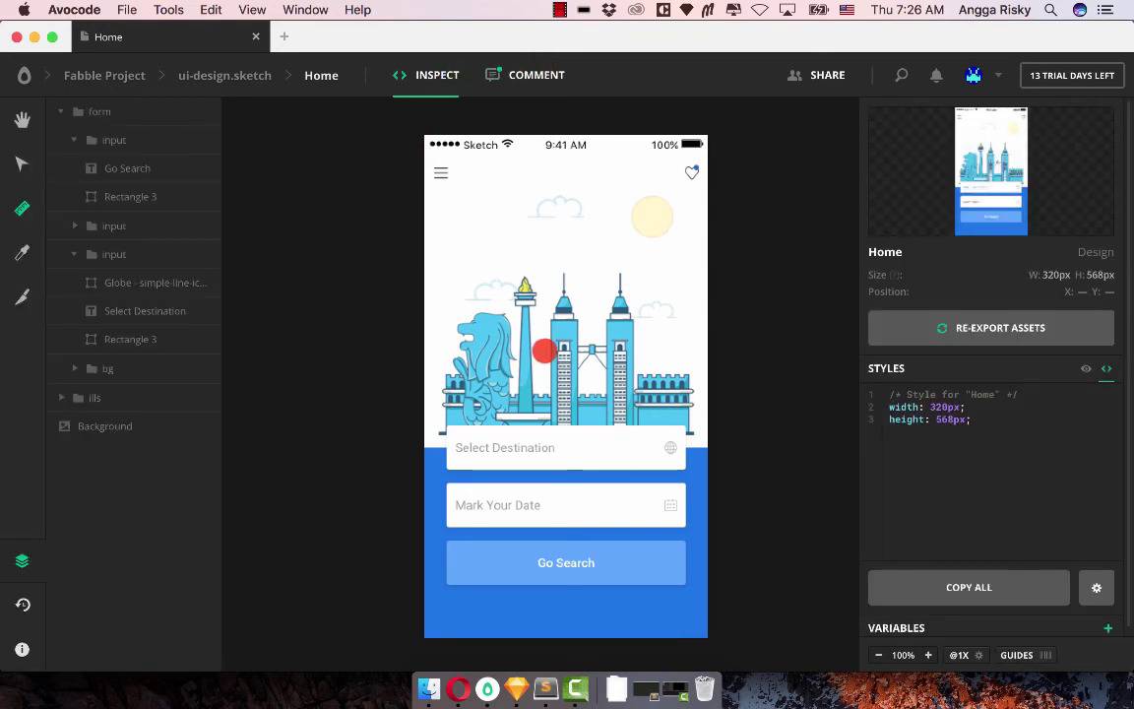
Show Home's styles as width, height and 100% opacity properties, briefly selecting the globe
{"action": "left_click", "coordinate": [1085, 369]}
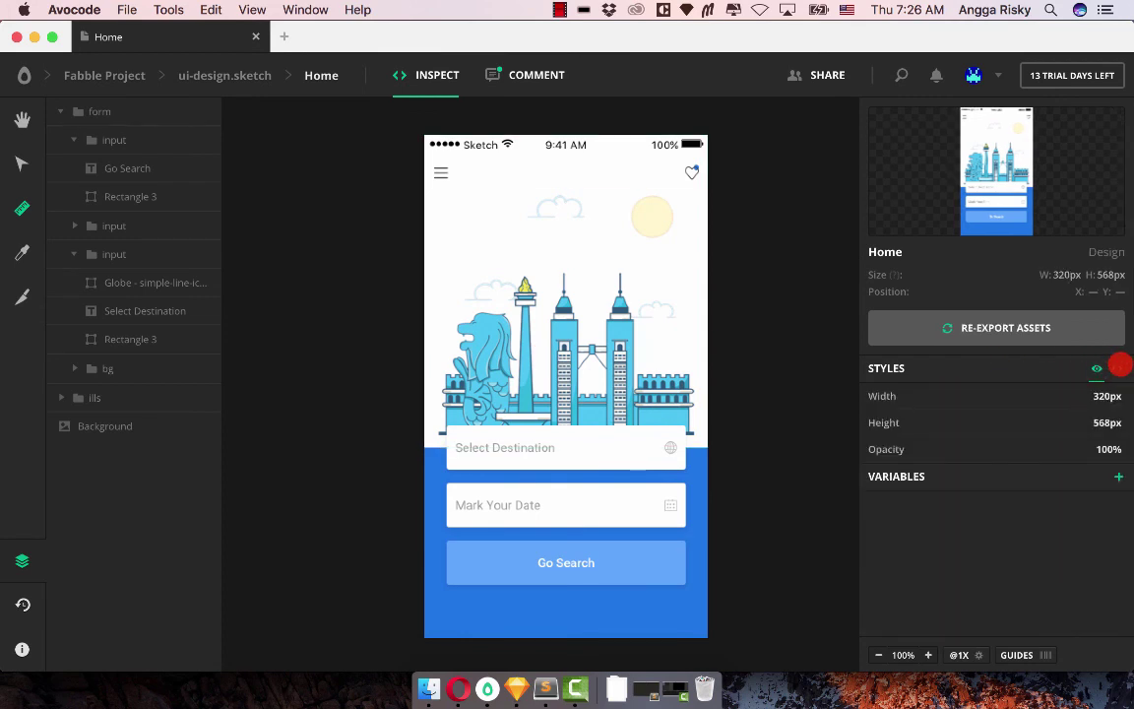
{"action": "left_click", "coordinate": [1117, 368]}
{"action": "left_click", "coordinate": [1095, 368]}
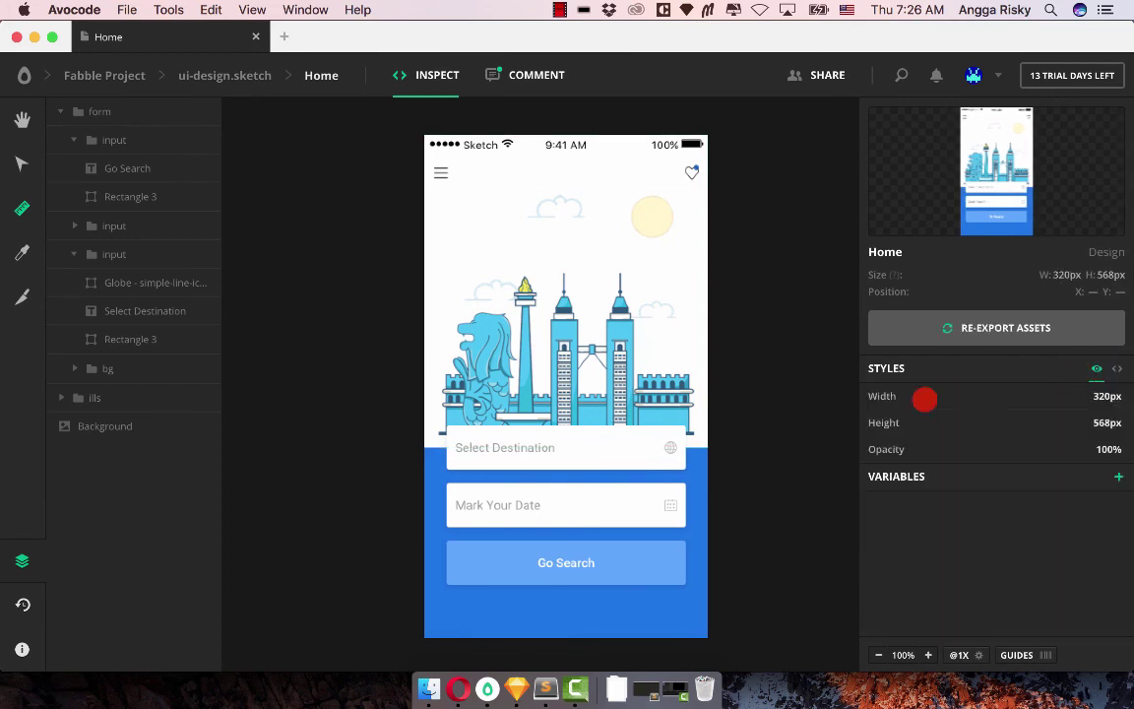
{"action": "left_click", "coordinate": [669, 449]}
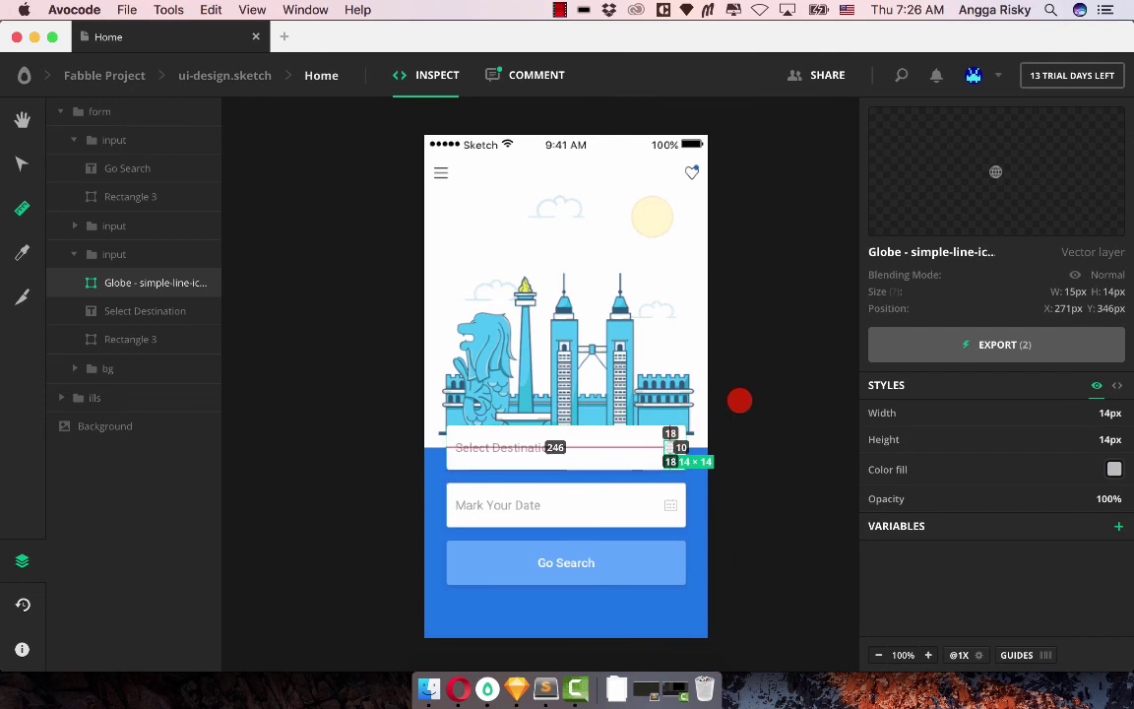
{"action": "left_click", "coordinate": [739, 400]}
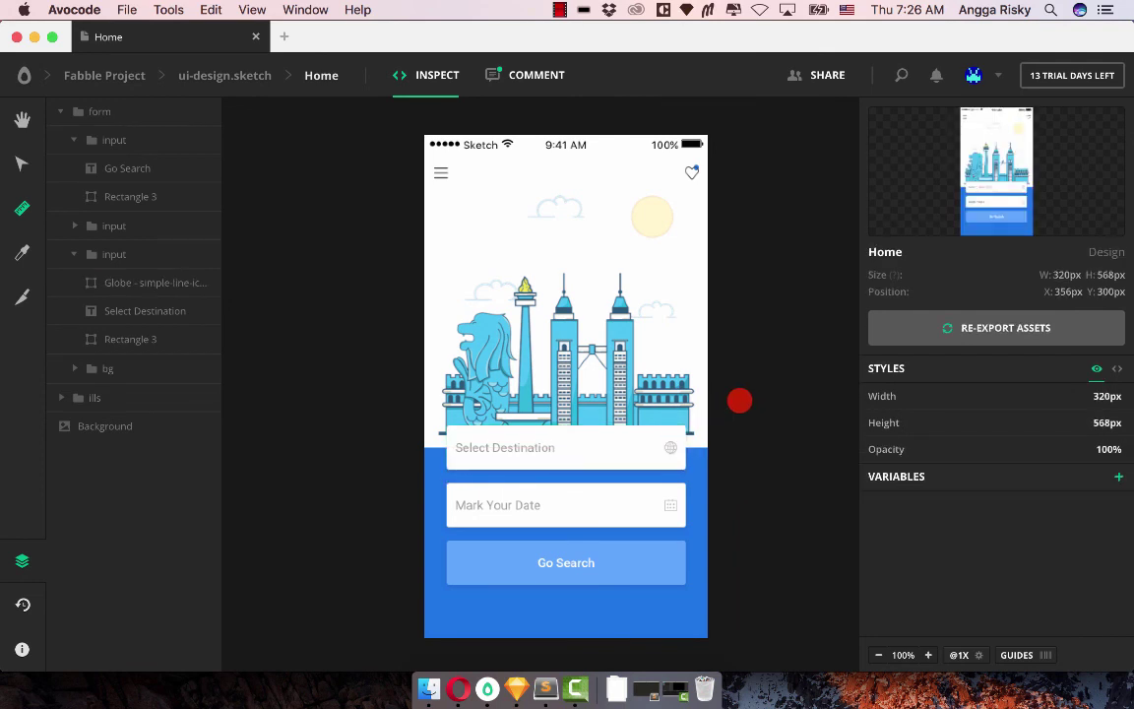